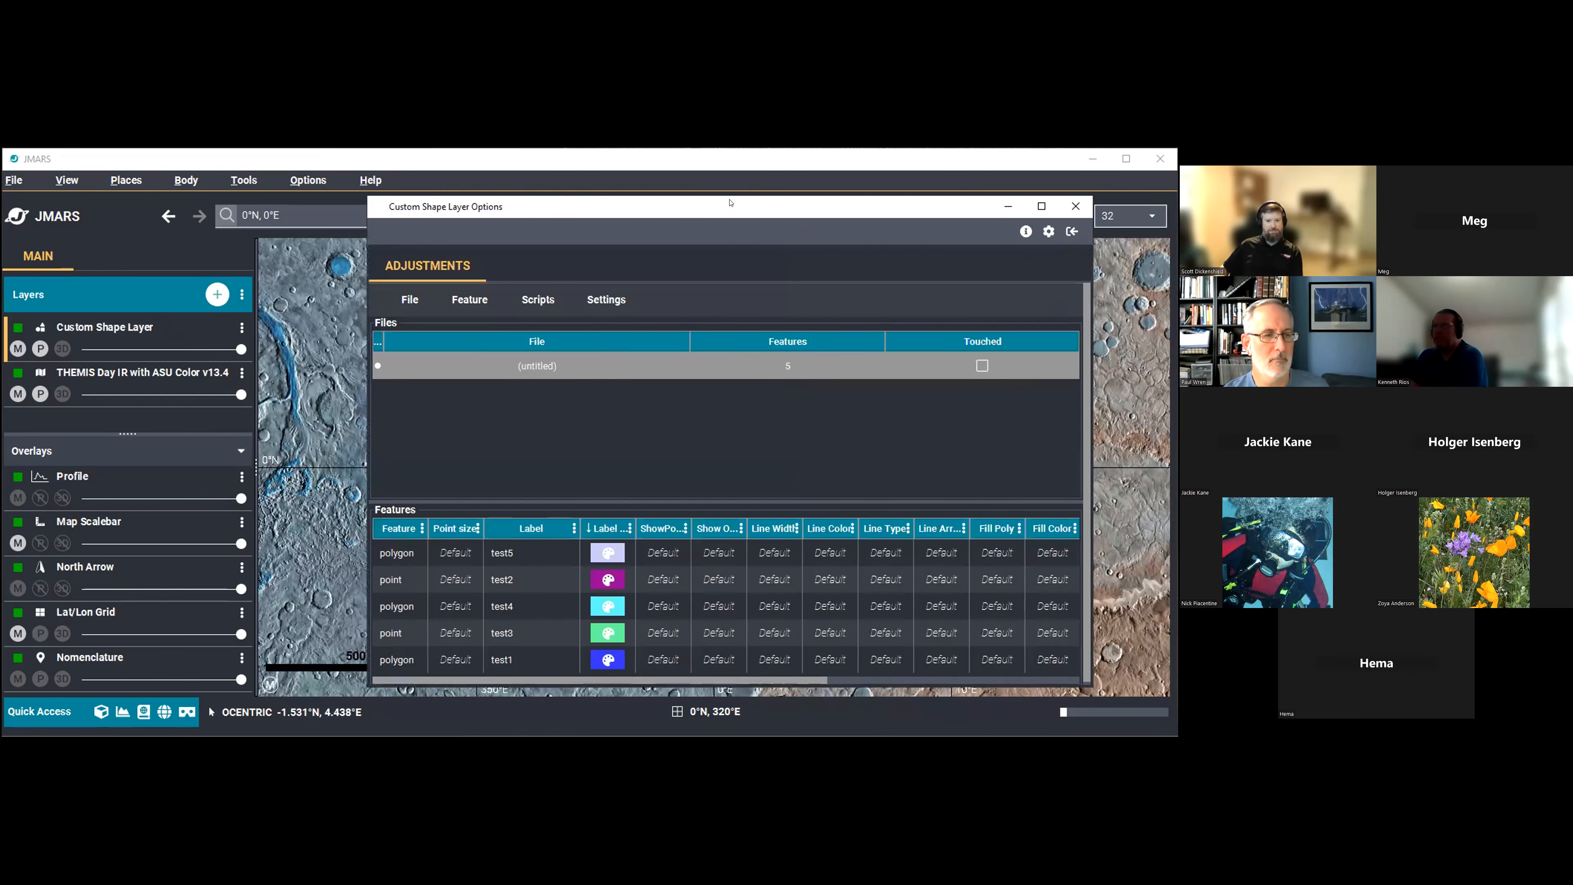
Reposition the options window, place the Features column before File in the files table, and widen the Point size column slightly.
left_click_drag(730, 202, 600, 195)
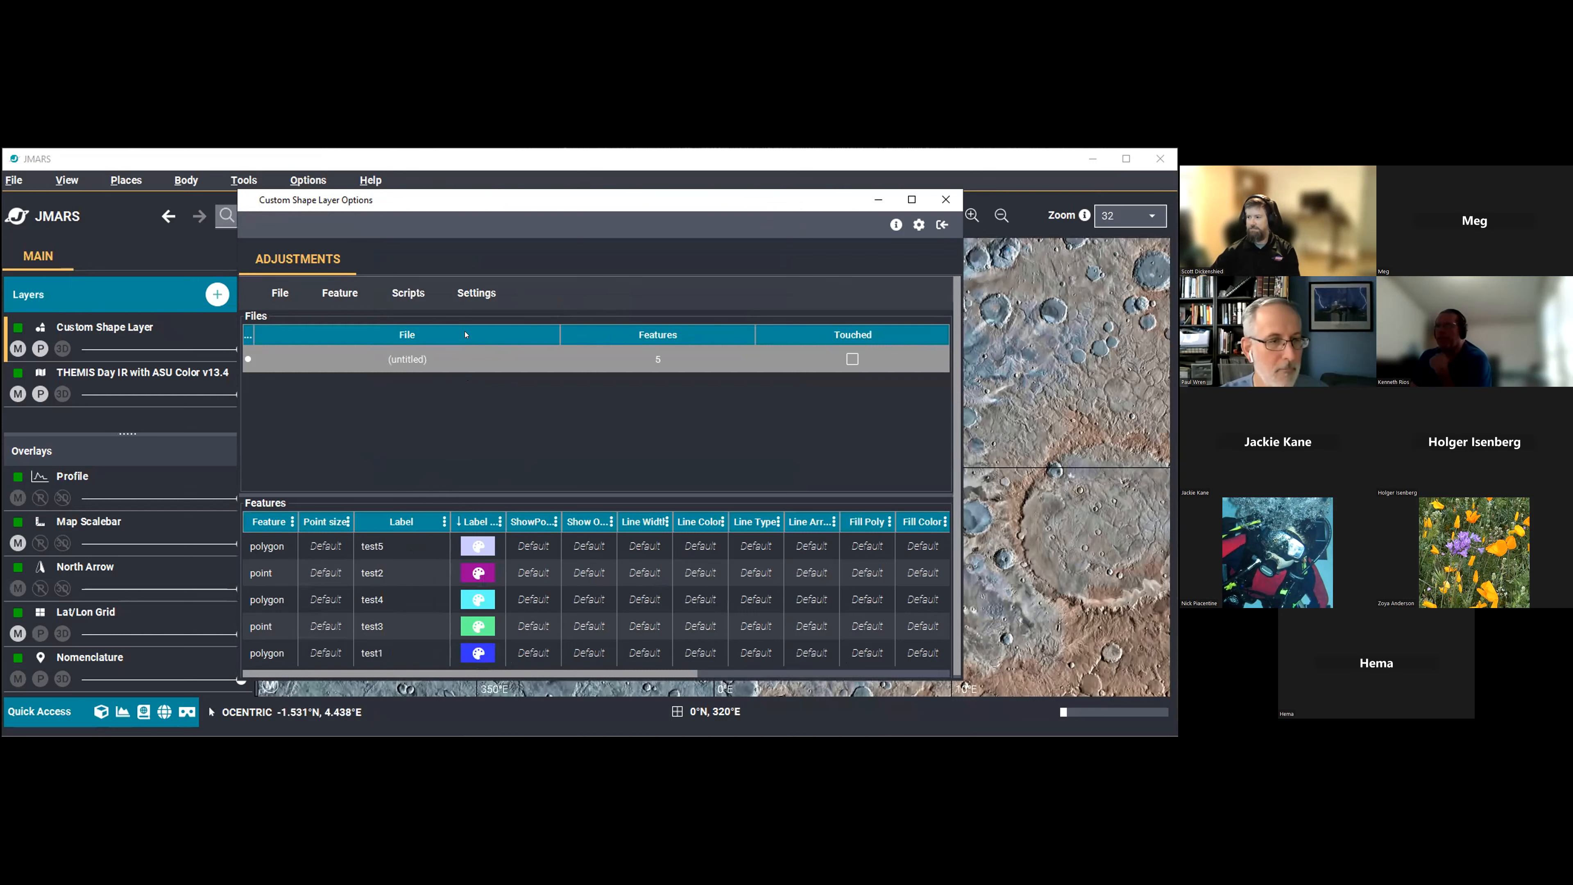
left_click_drag(443, 333, 530, 340)
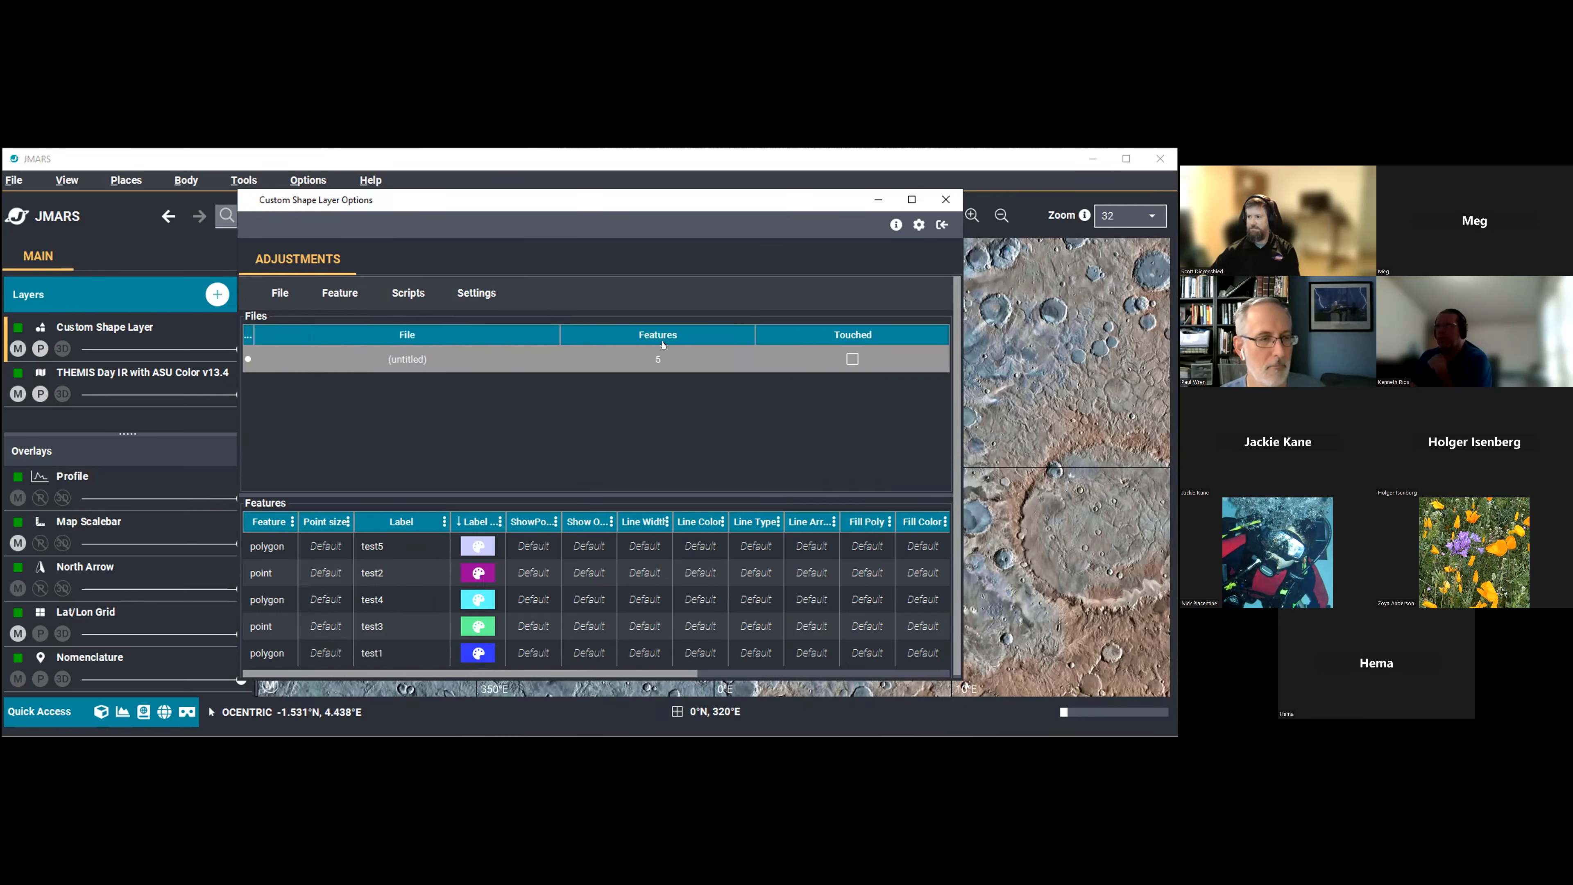
left_click_drag(707, 335, 502, 334)
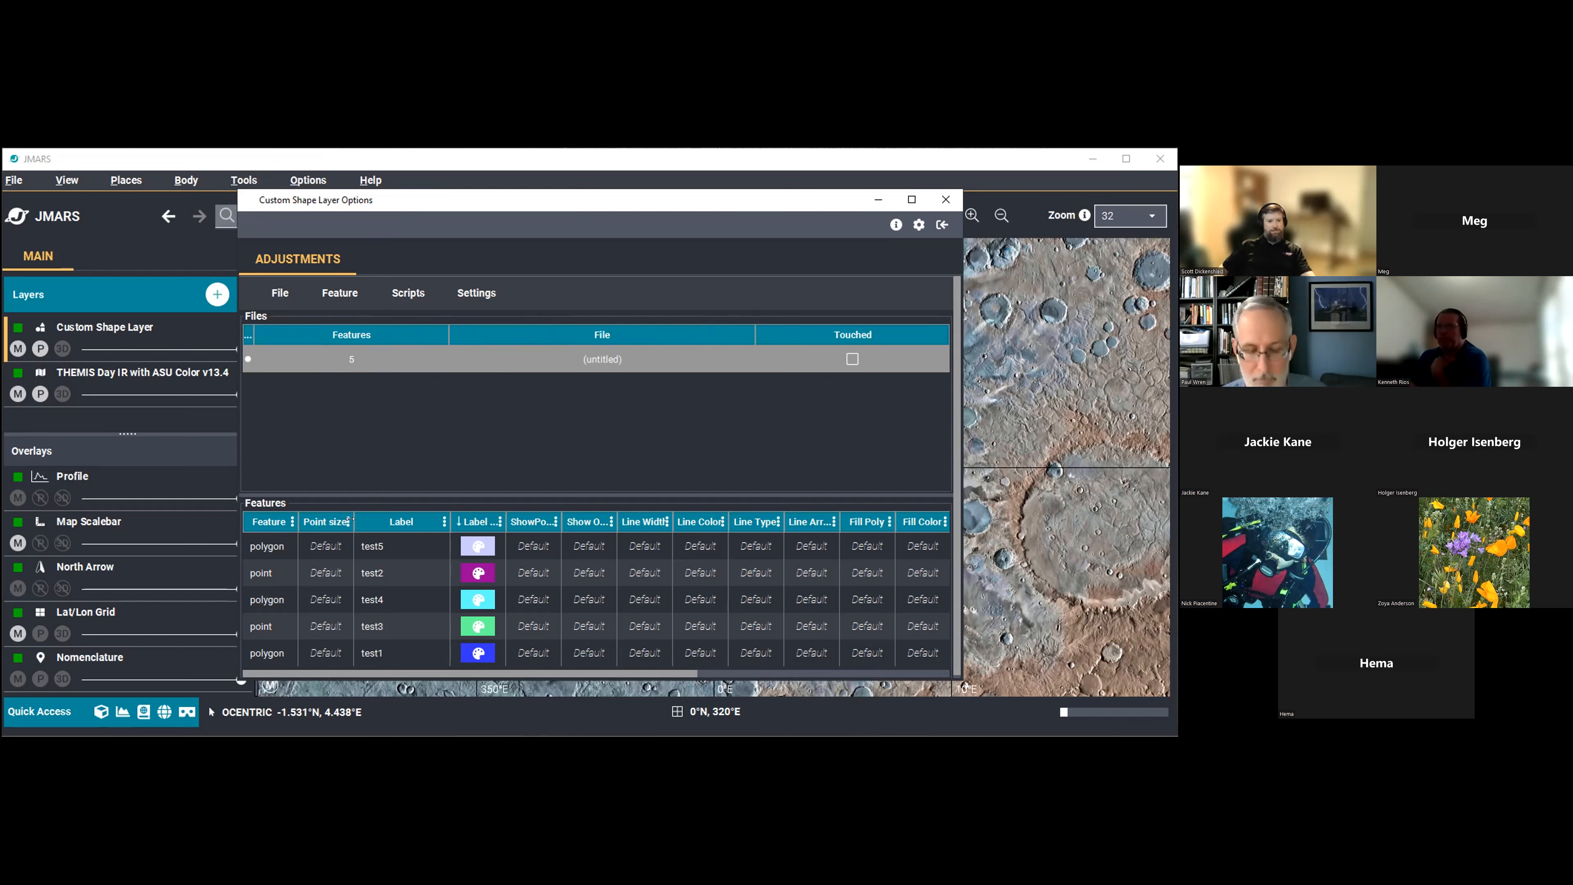
left_click_drag(354, 522, 360, 522)
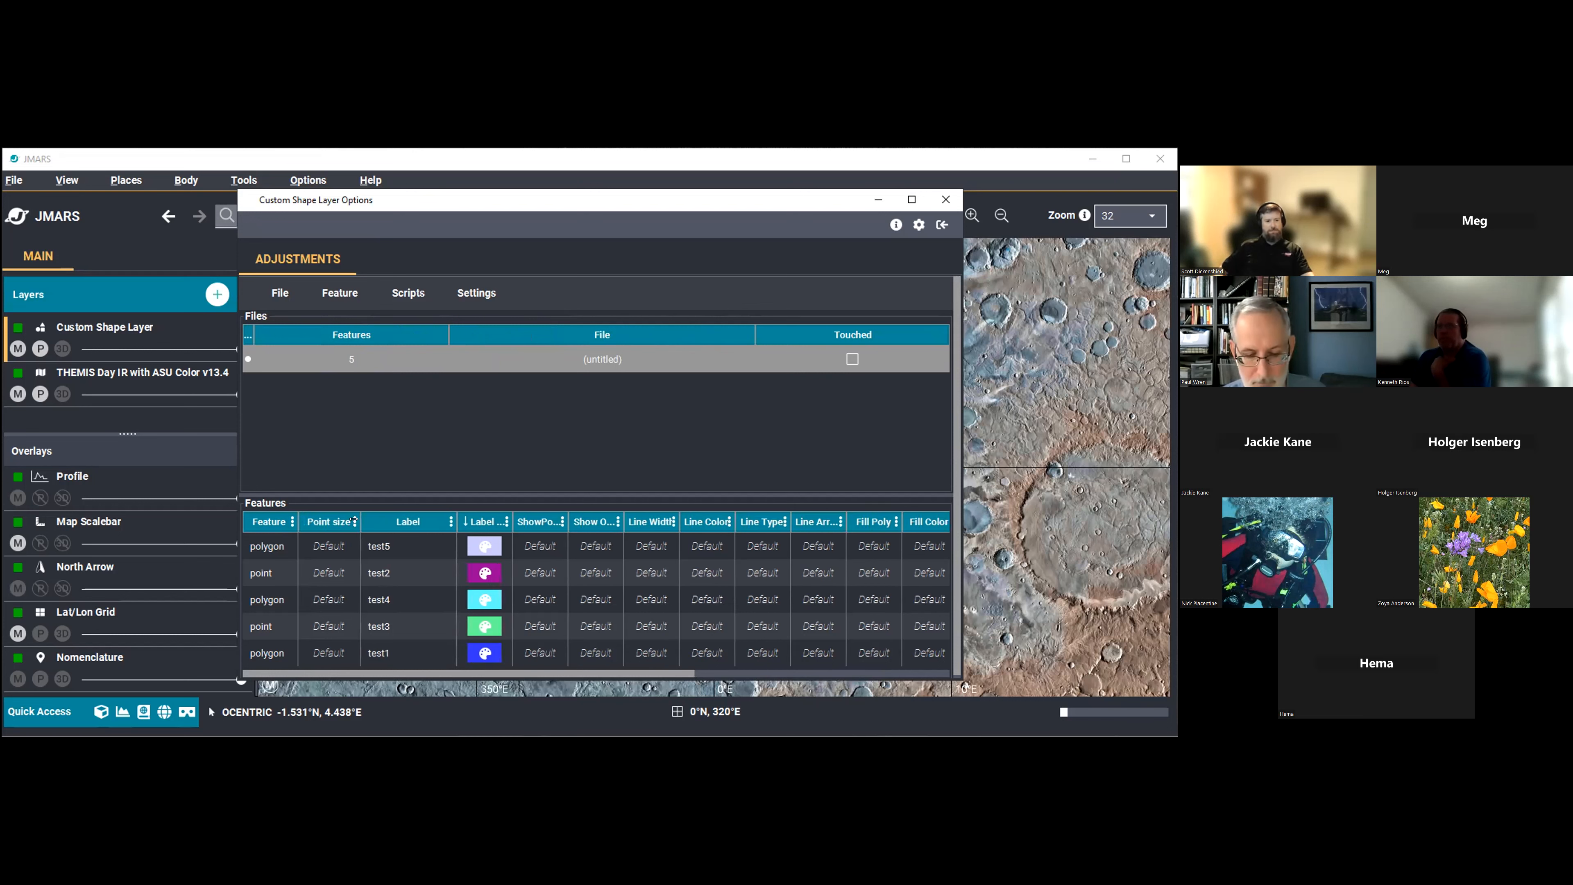
Cycle the features table's Label sorting through ascending and descending order, finishing with no sorting.
left_click(449, 522)
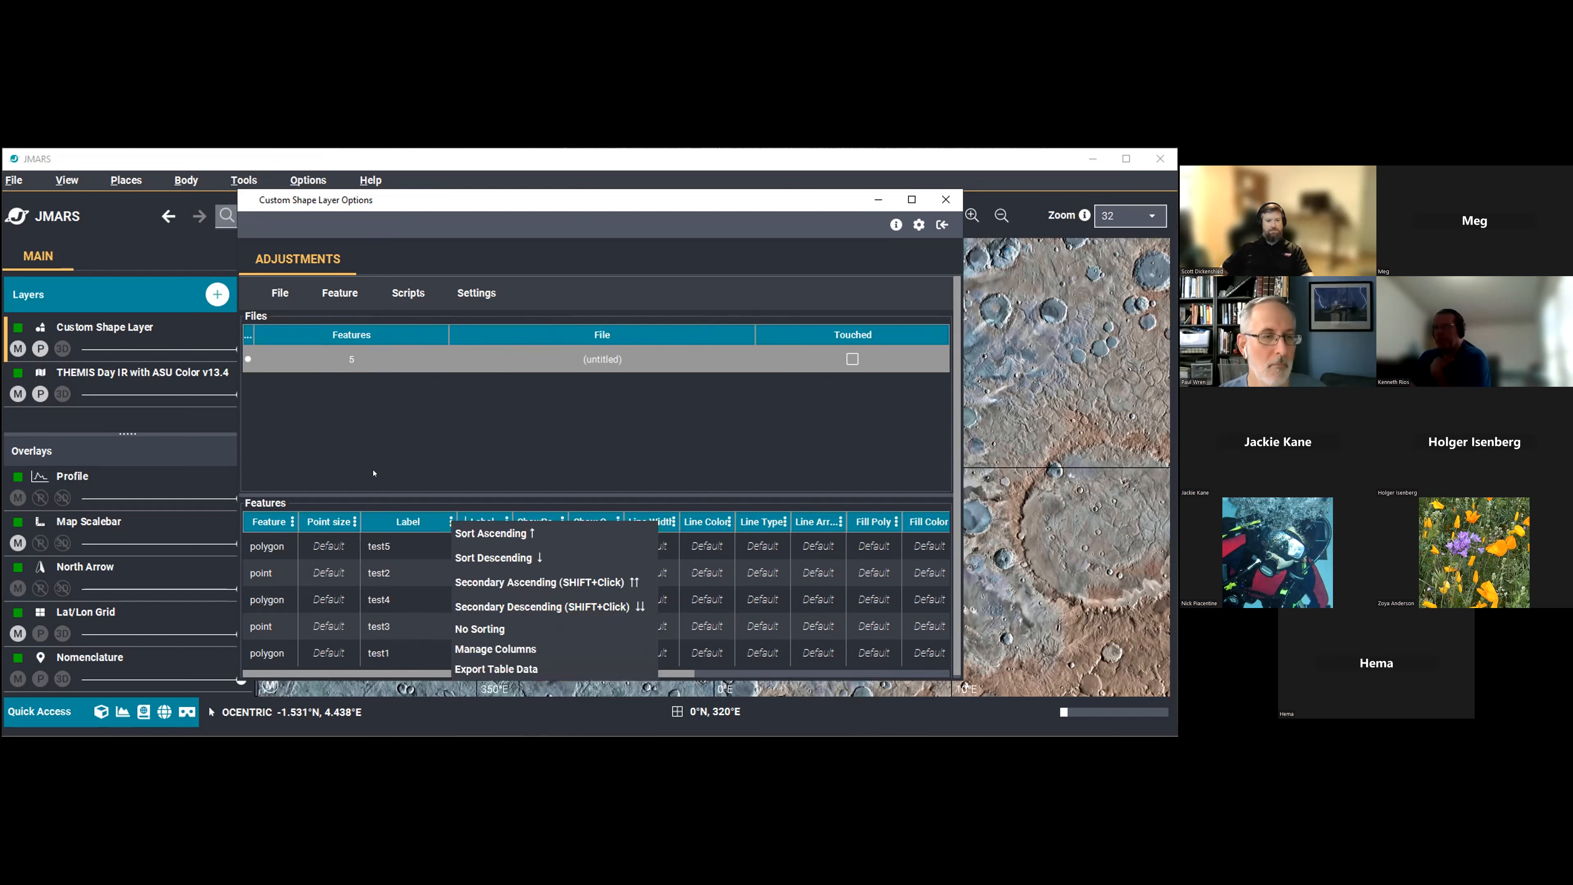
left_click(420, 453)
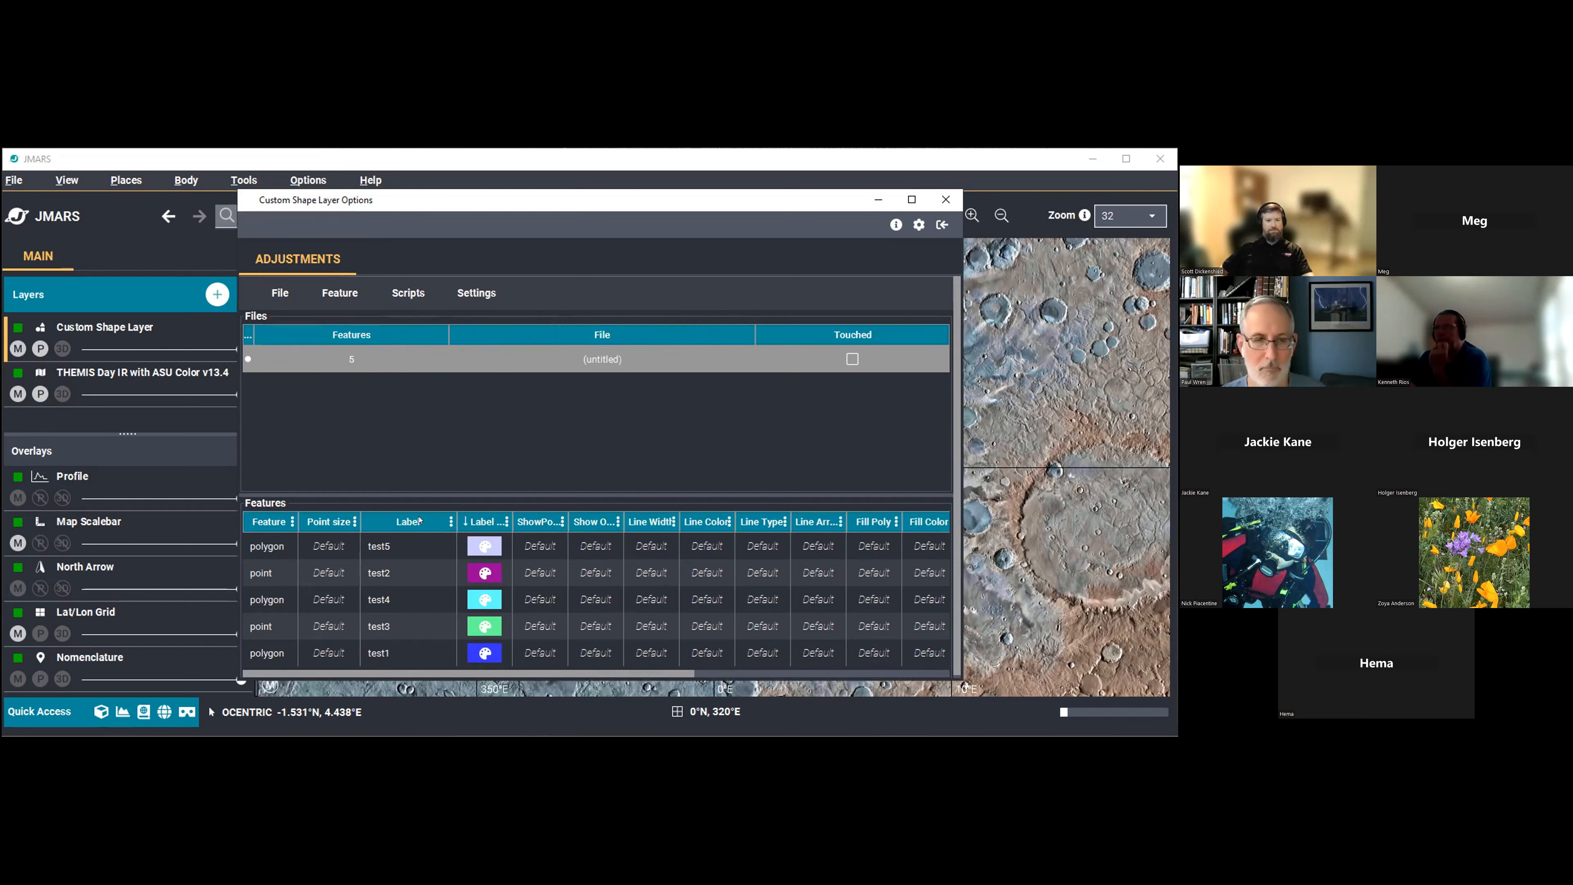
mouse_move(414, 521)
left_mouse_down()
mouse_move(298, 521)
mouse_move(396, 521)
left_mouse_up()
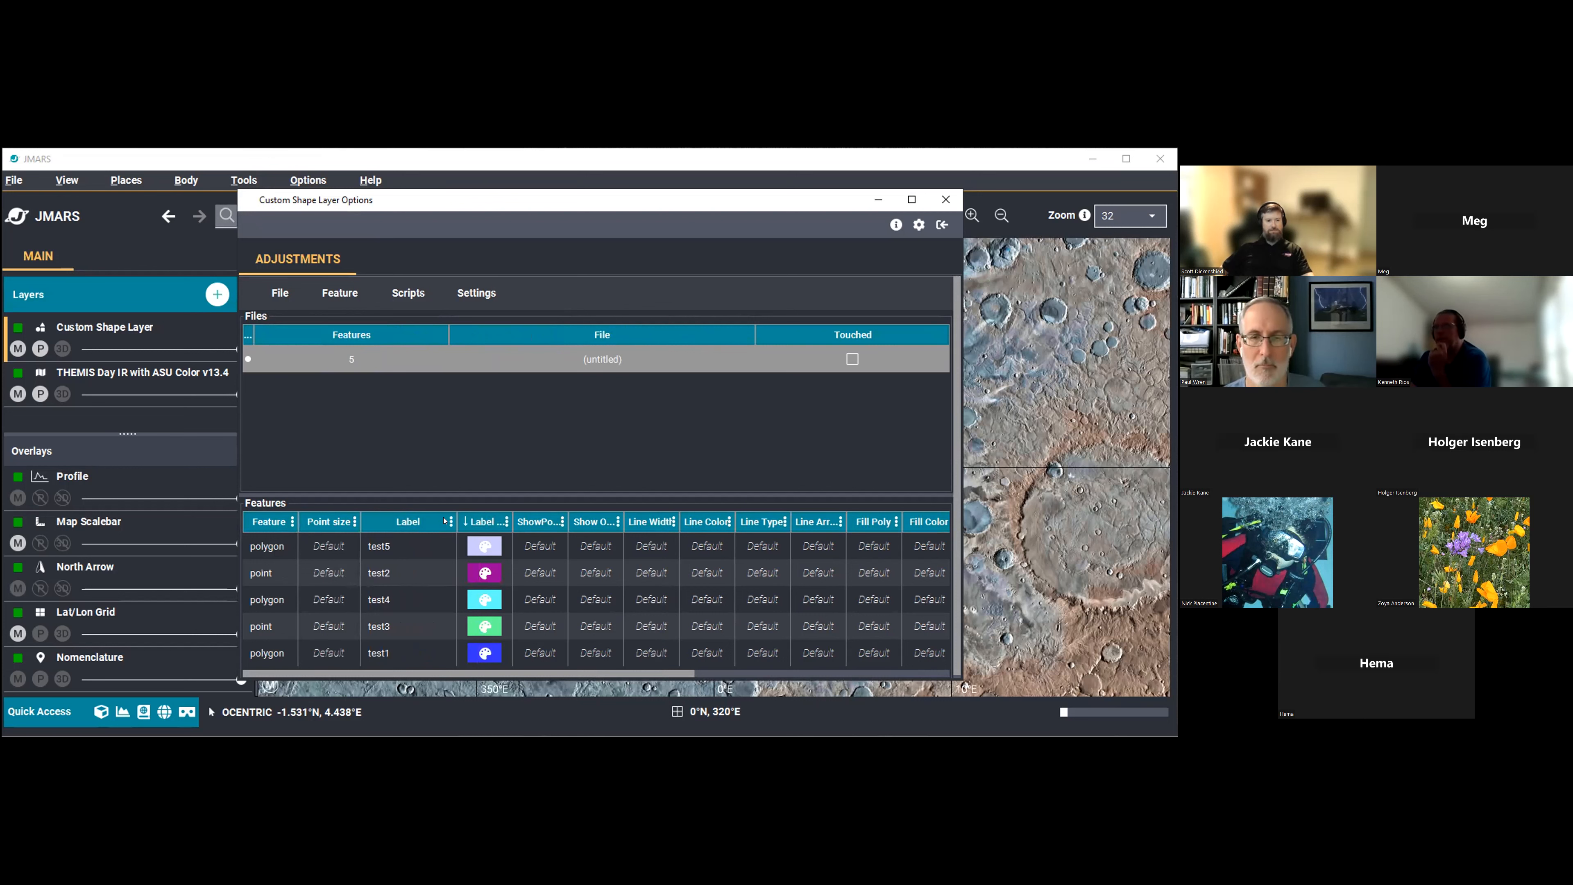
left_click(383, 522)
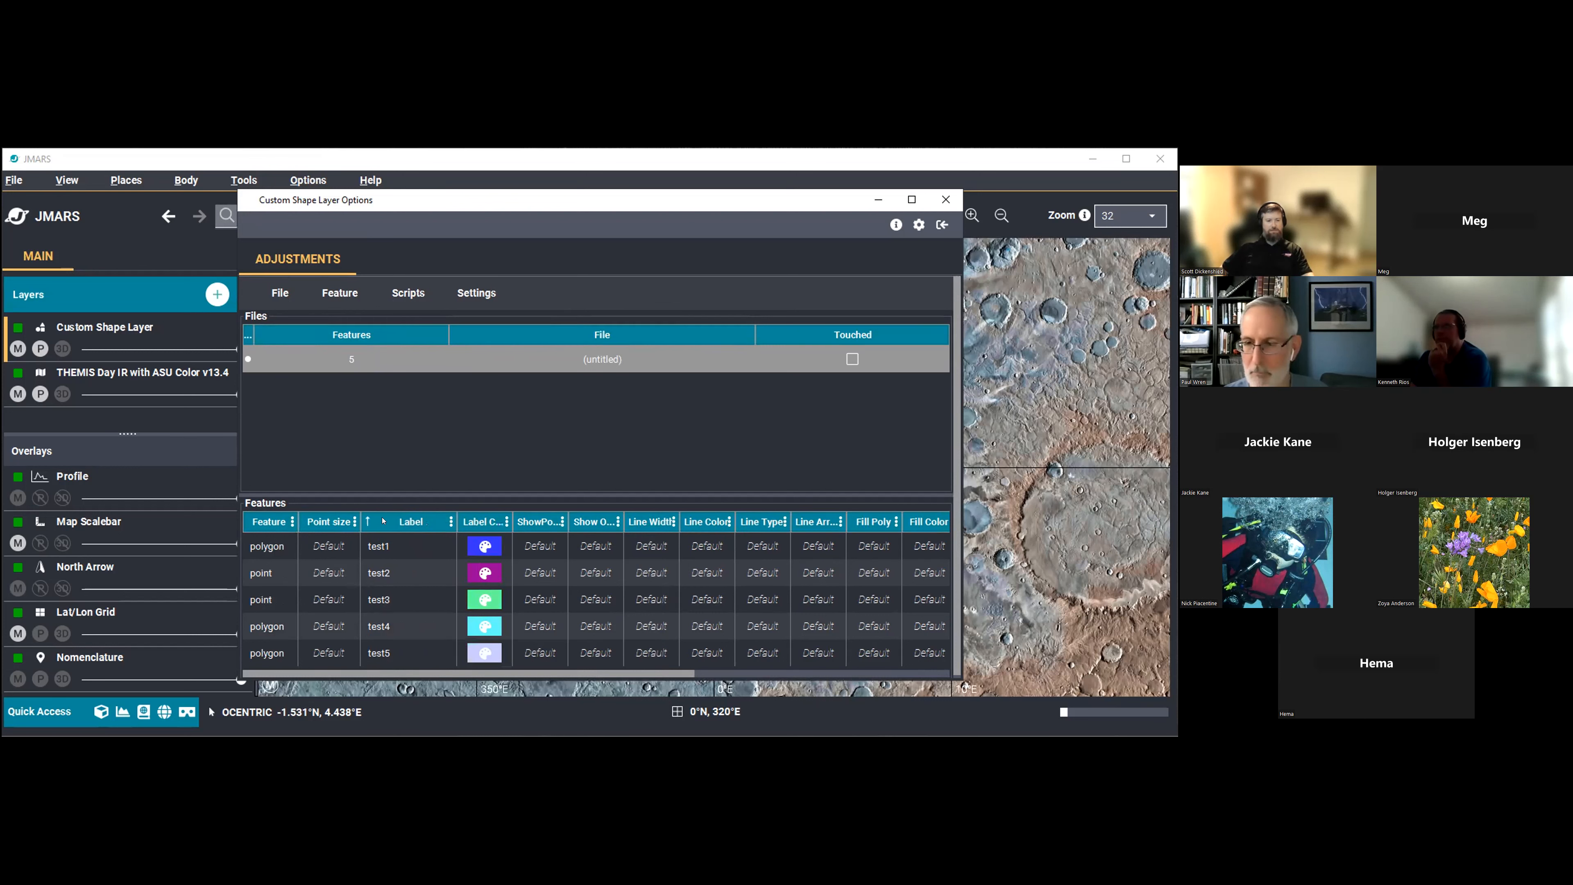
left_click(382, 522)
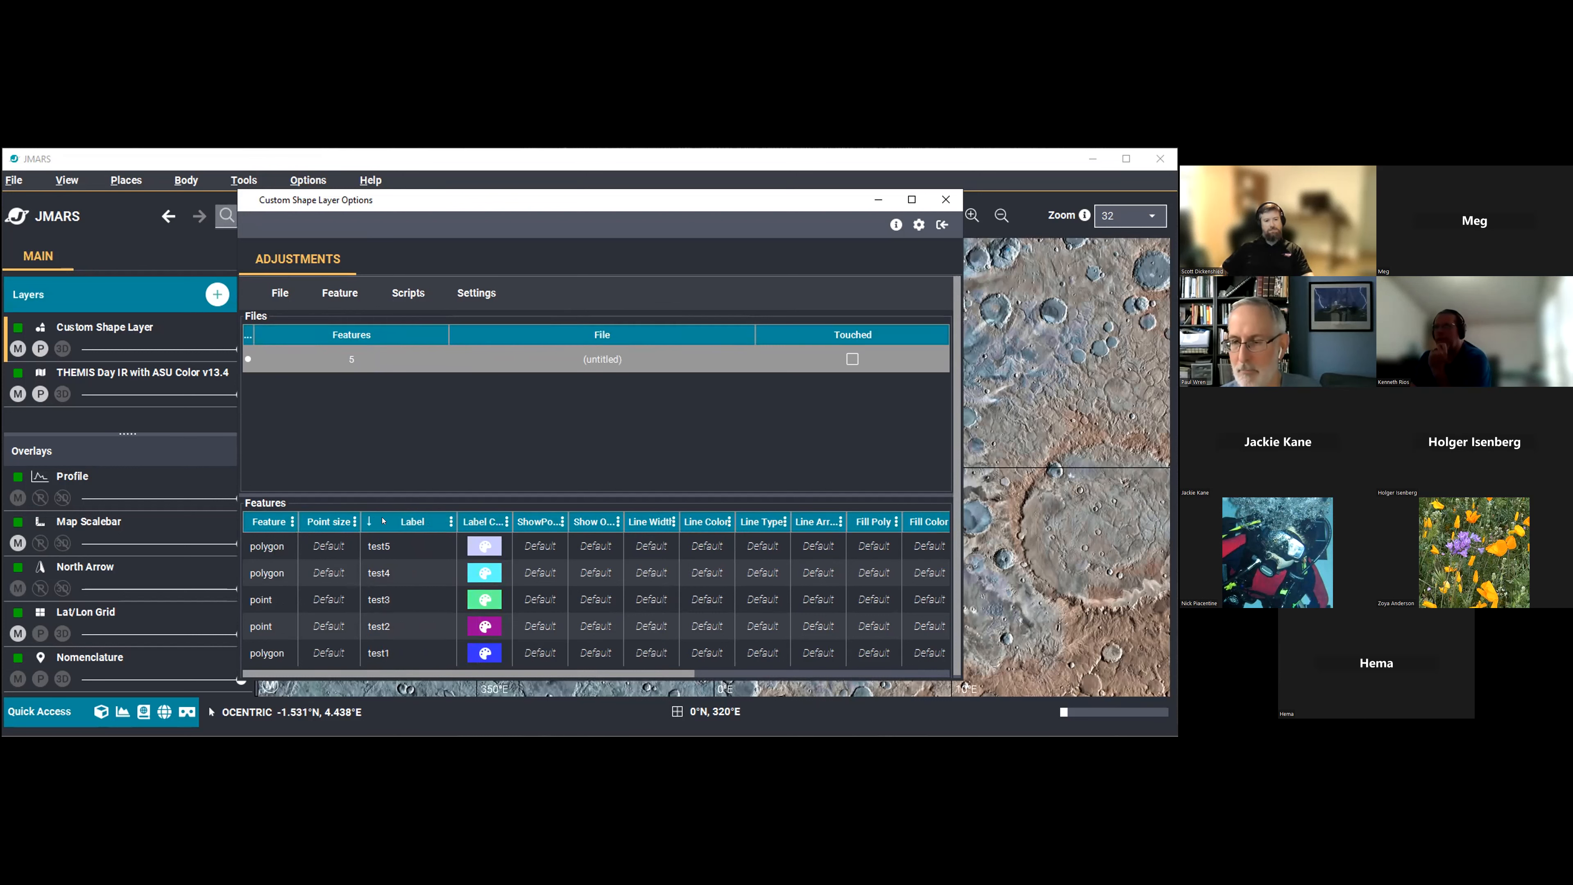
left_click(383, 521)
left_click(383, 521)
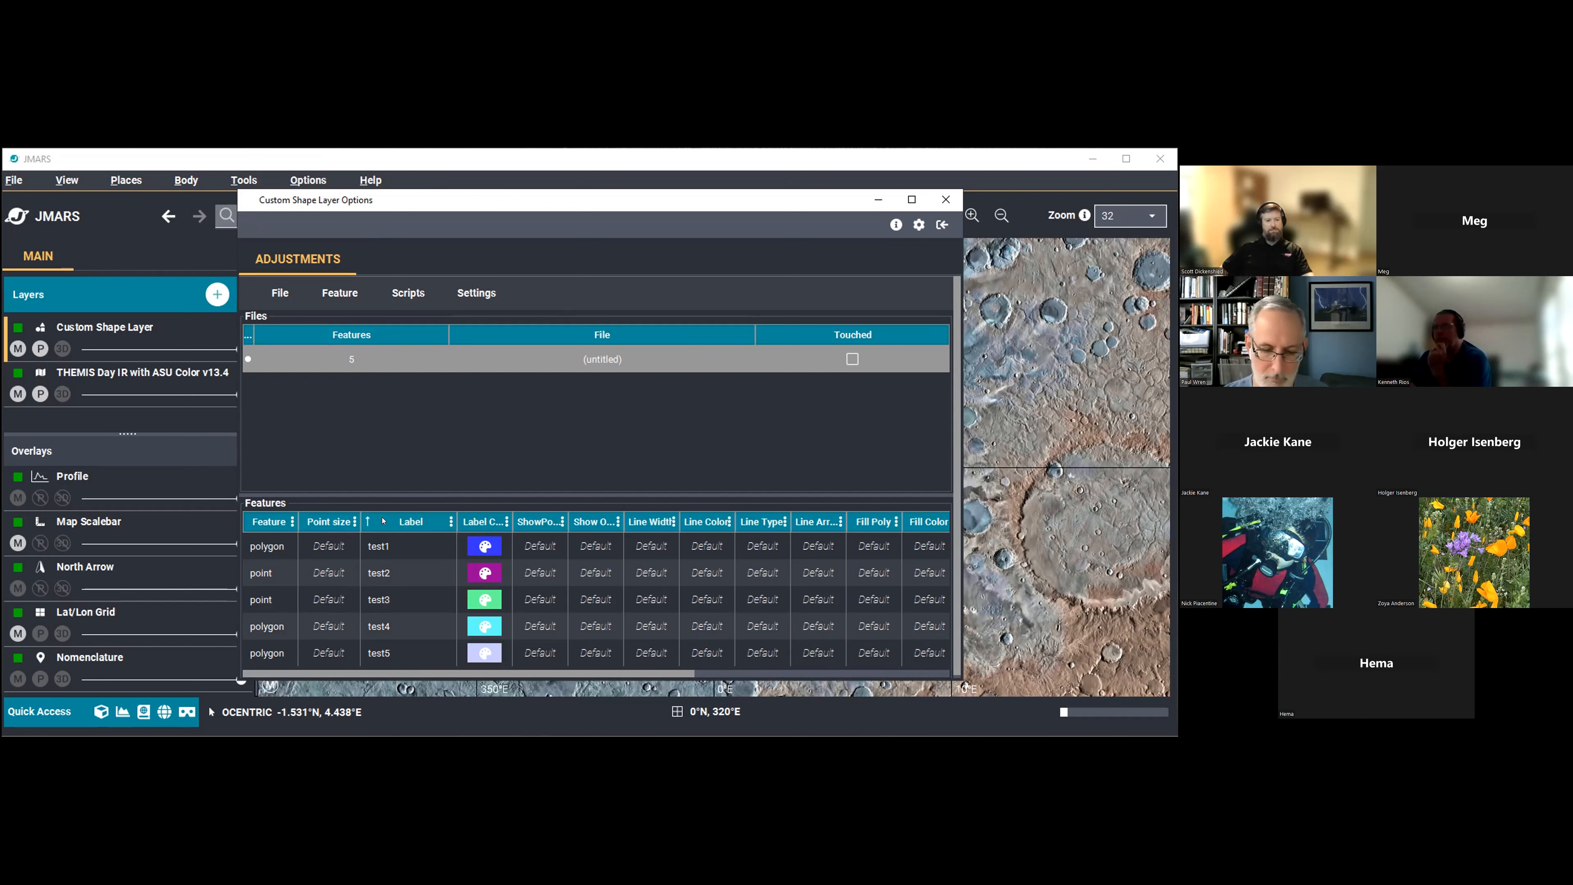
left_click(382, 521)
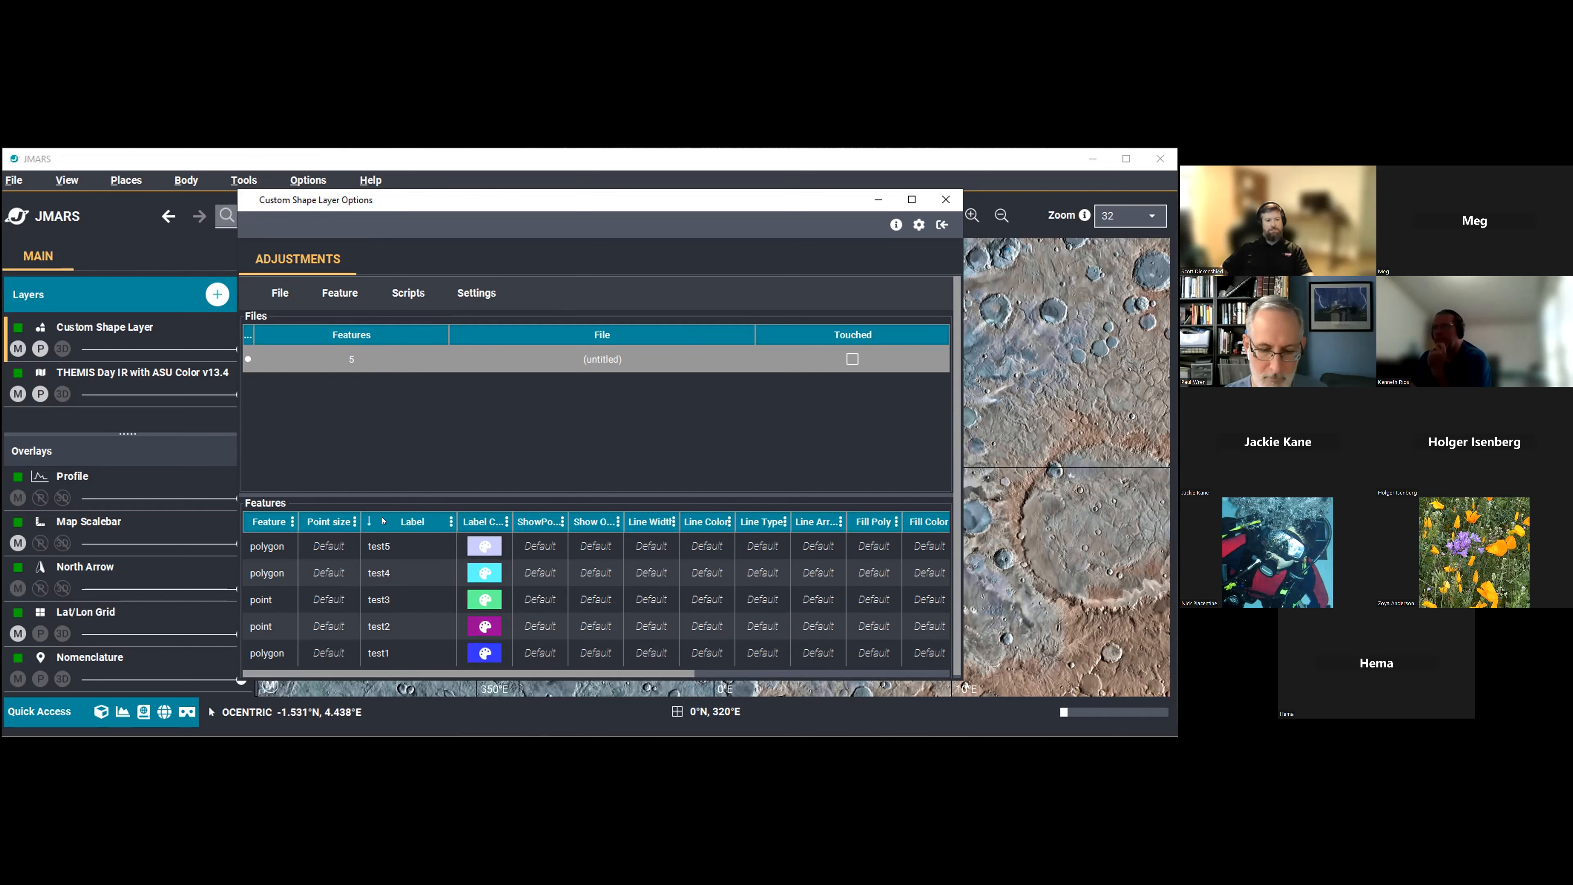
left_click(383, 521)
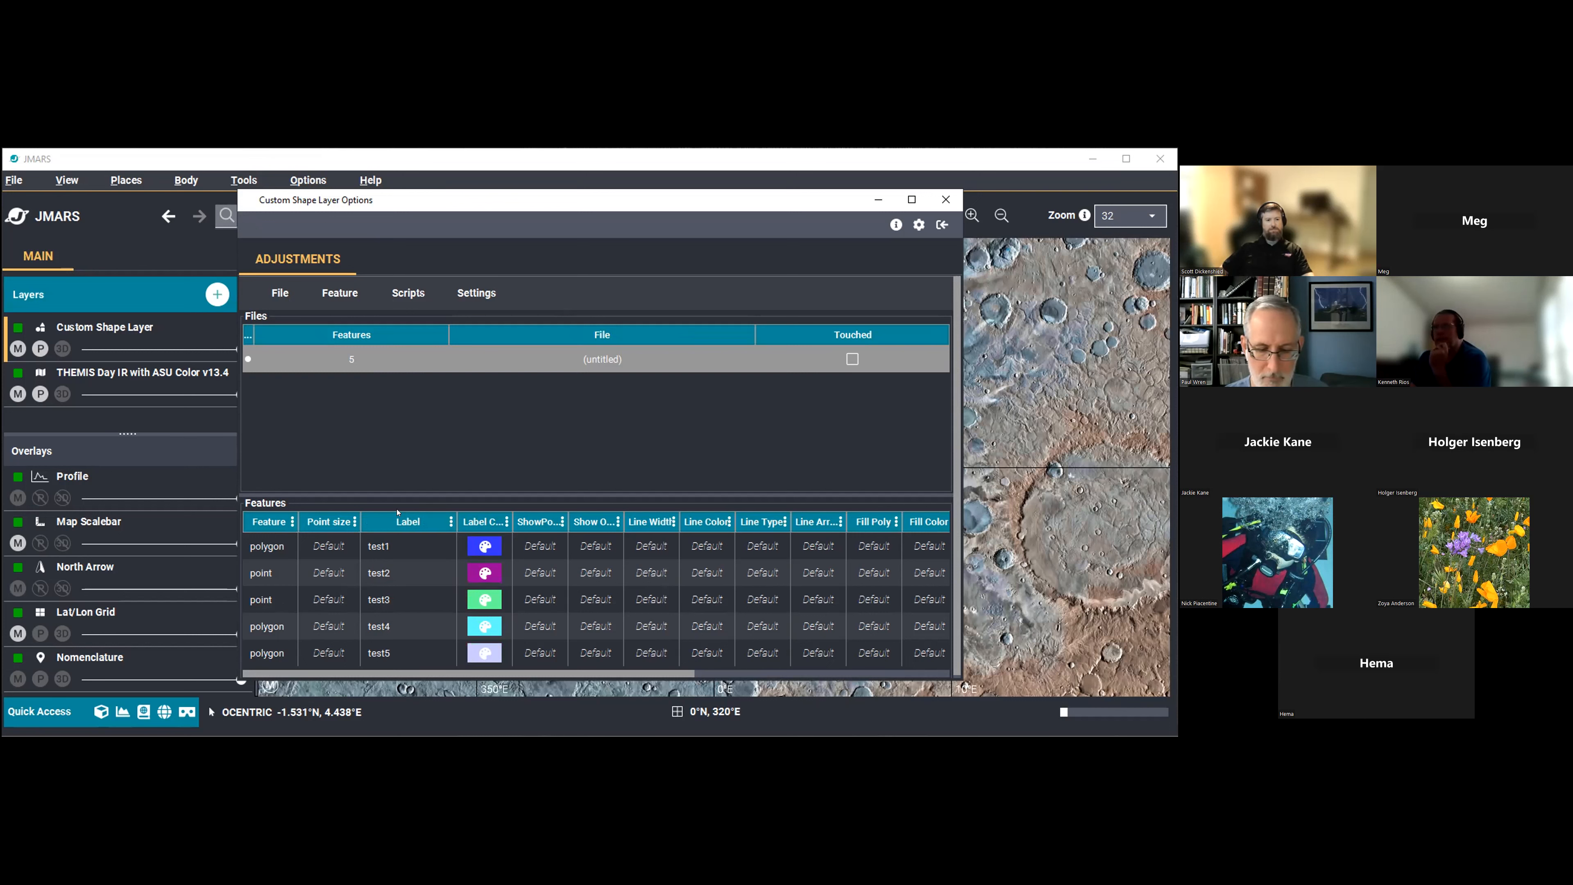
Sort the features by Label ascending with Label Color as secondary ascending sort, and clear the sorting.
right_click(374, 521)
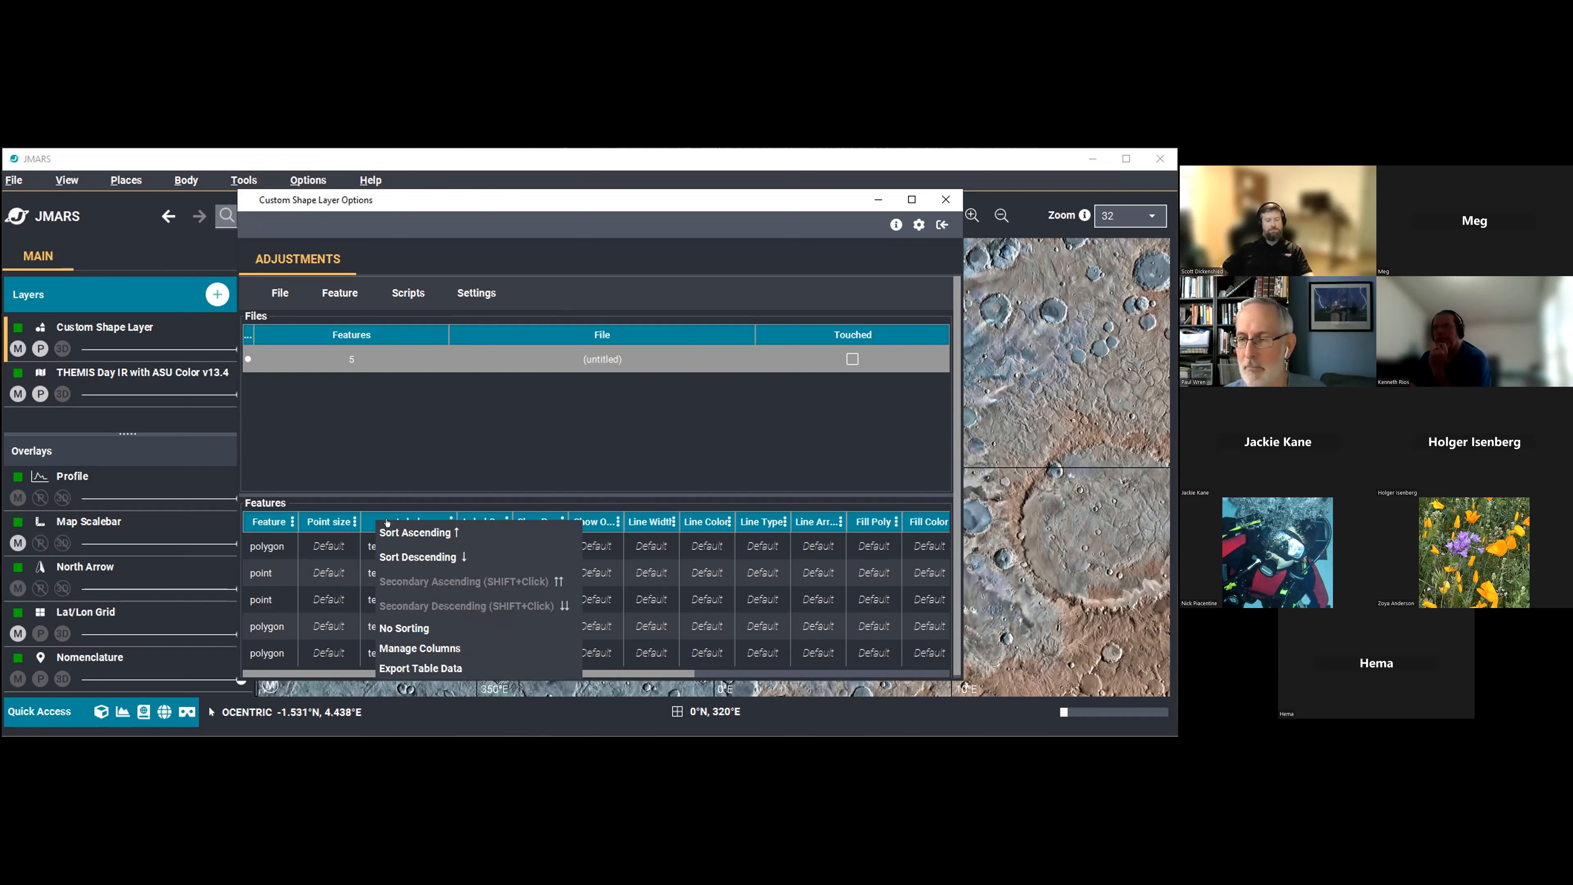
left_click(446, 532)
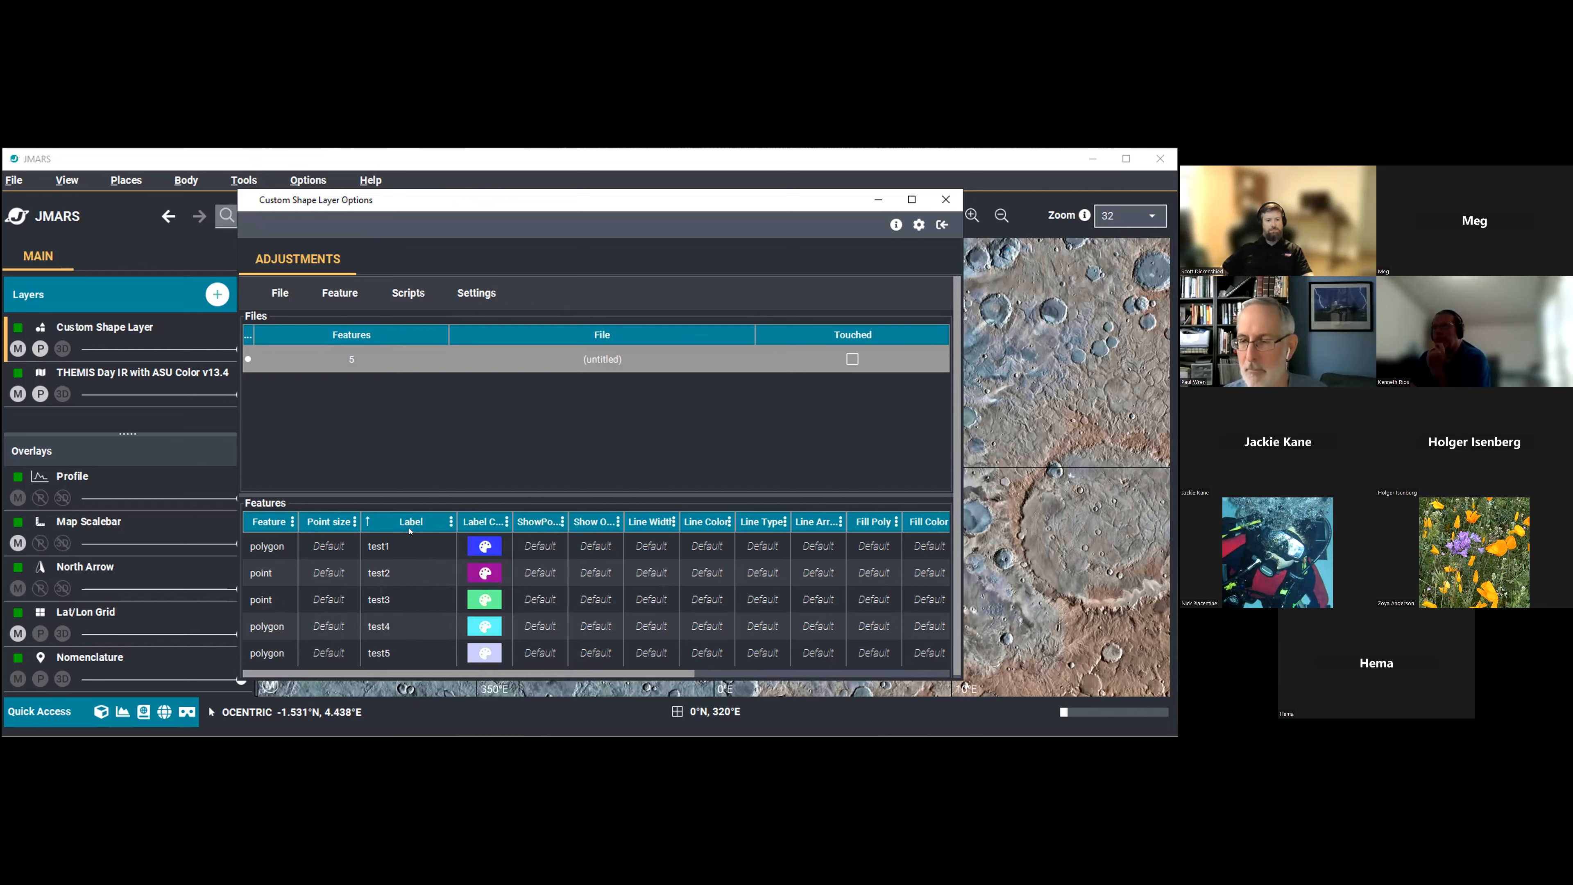
right_click(481, 522)
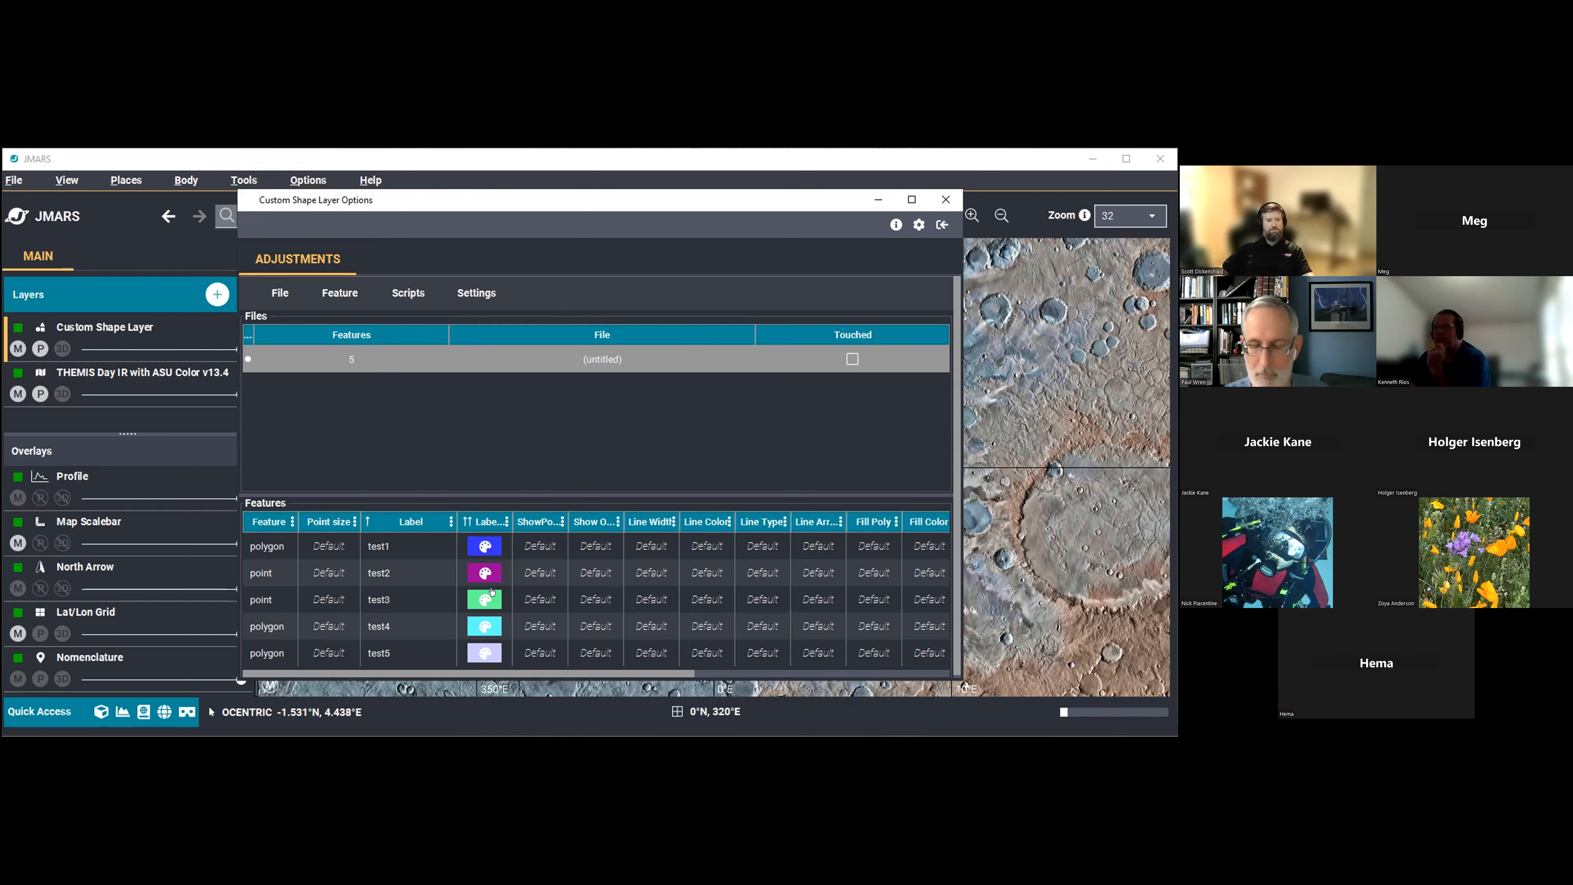
left_click(480, 520)
left_click(386, 522)
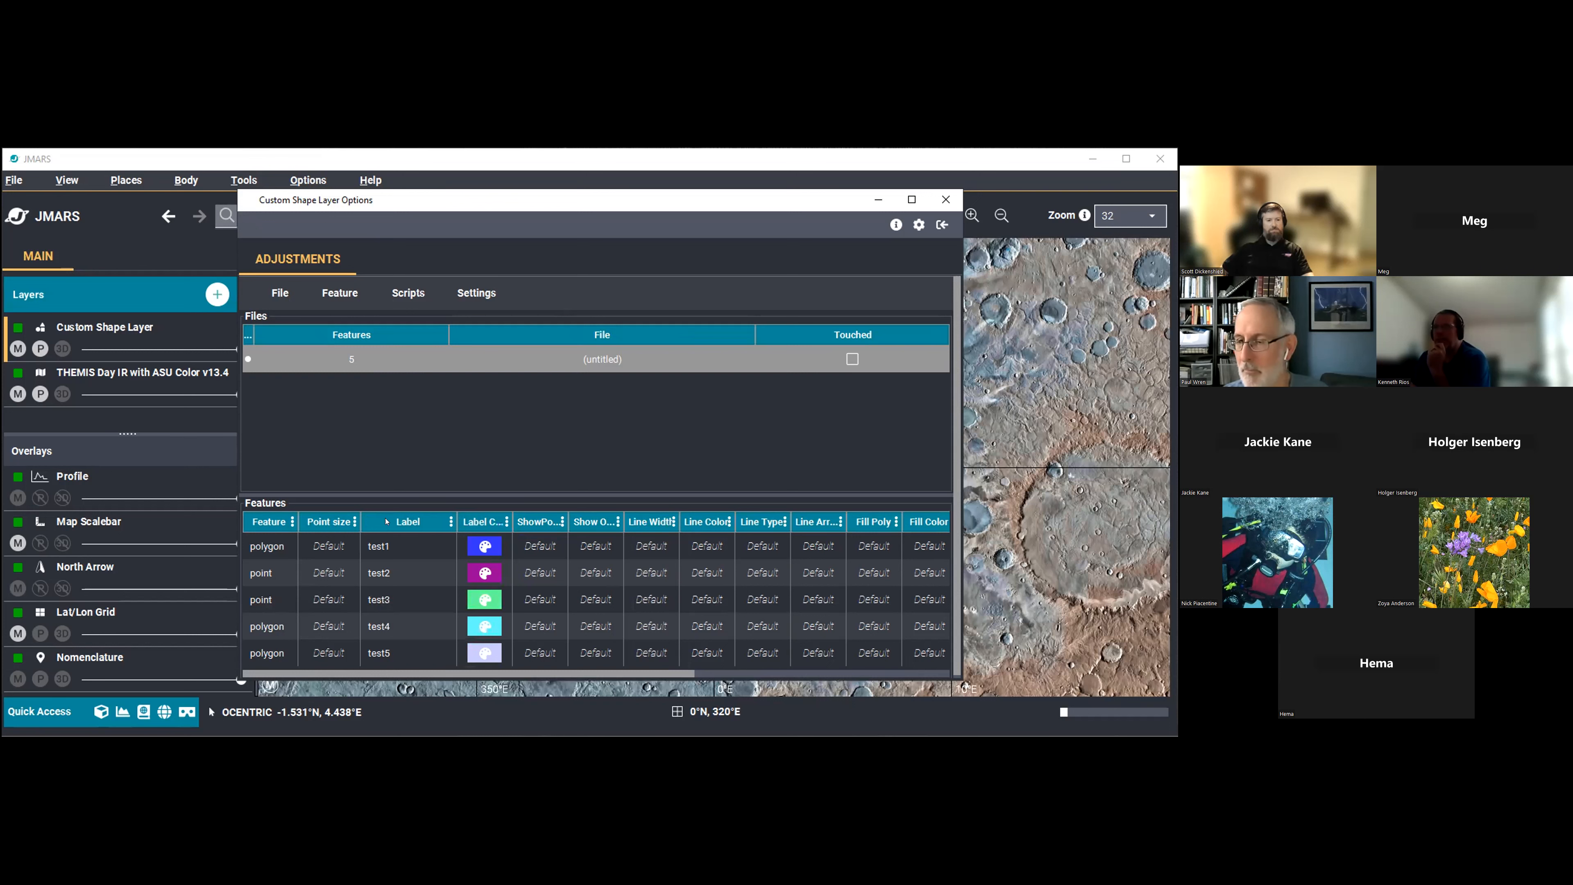
right_click(391, 525)
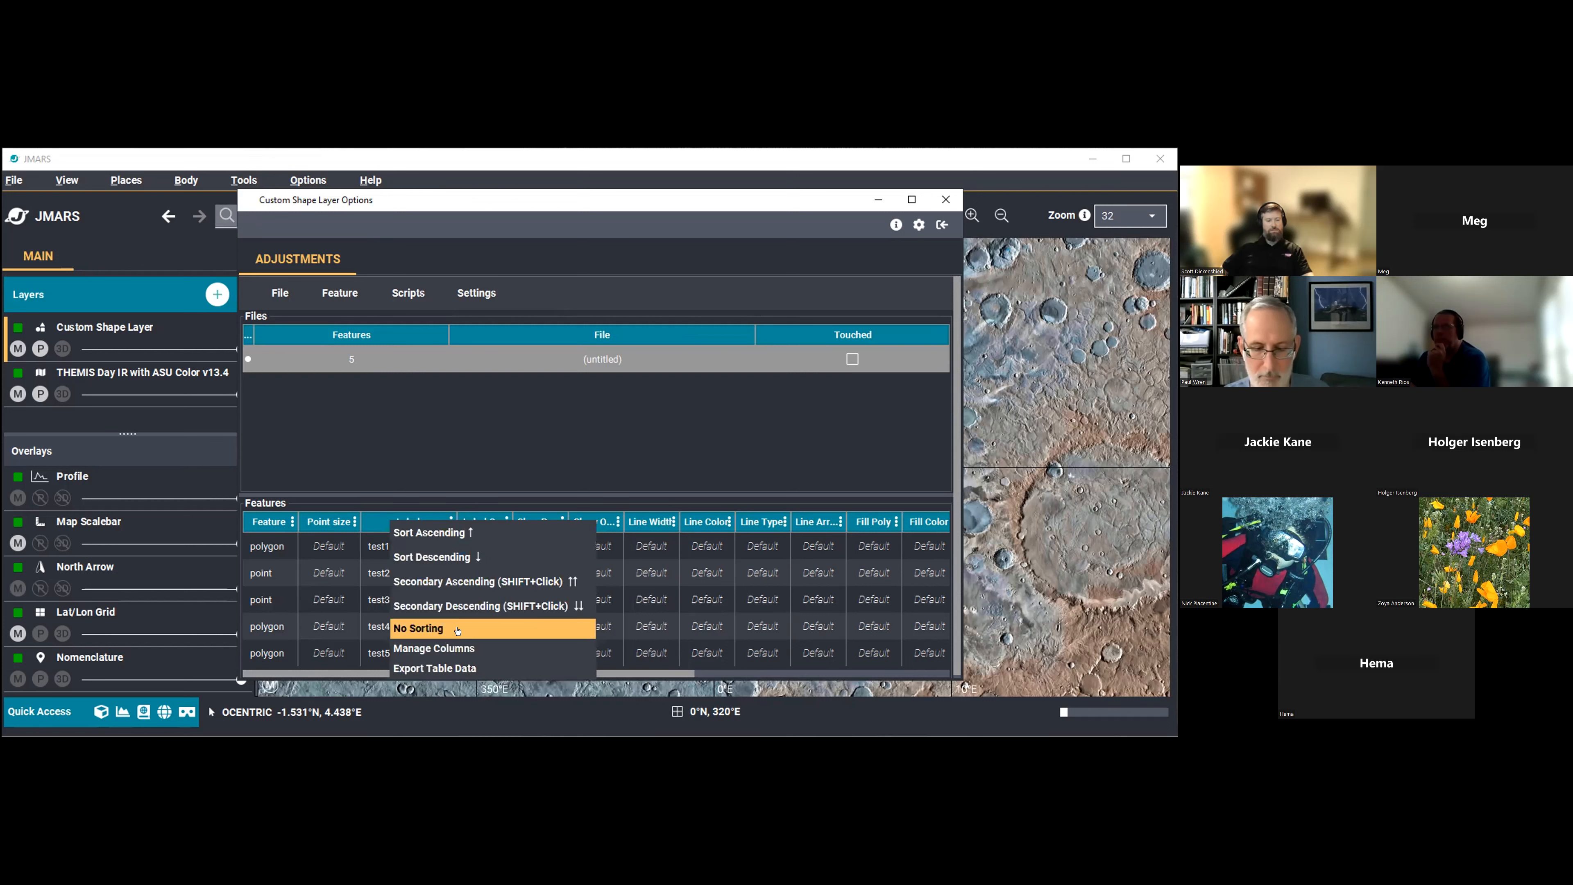
left_click(435, 507)
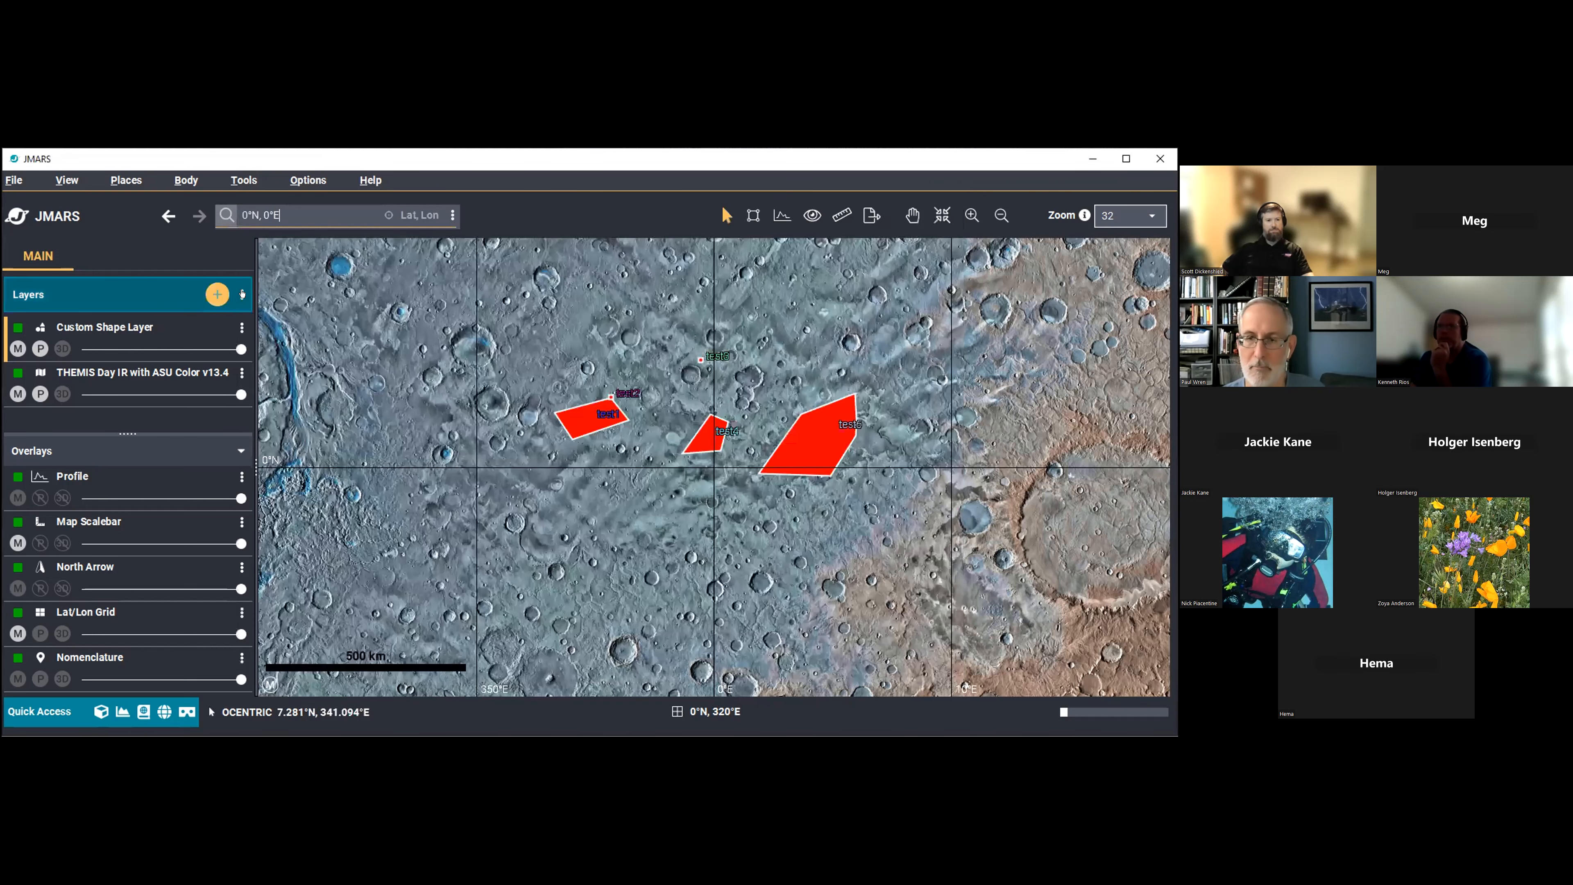
Open the existing maps in the Custom Map Manager and cycle the Map Name sorting through ascending, descending and none.
left_click(240, 294)
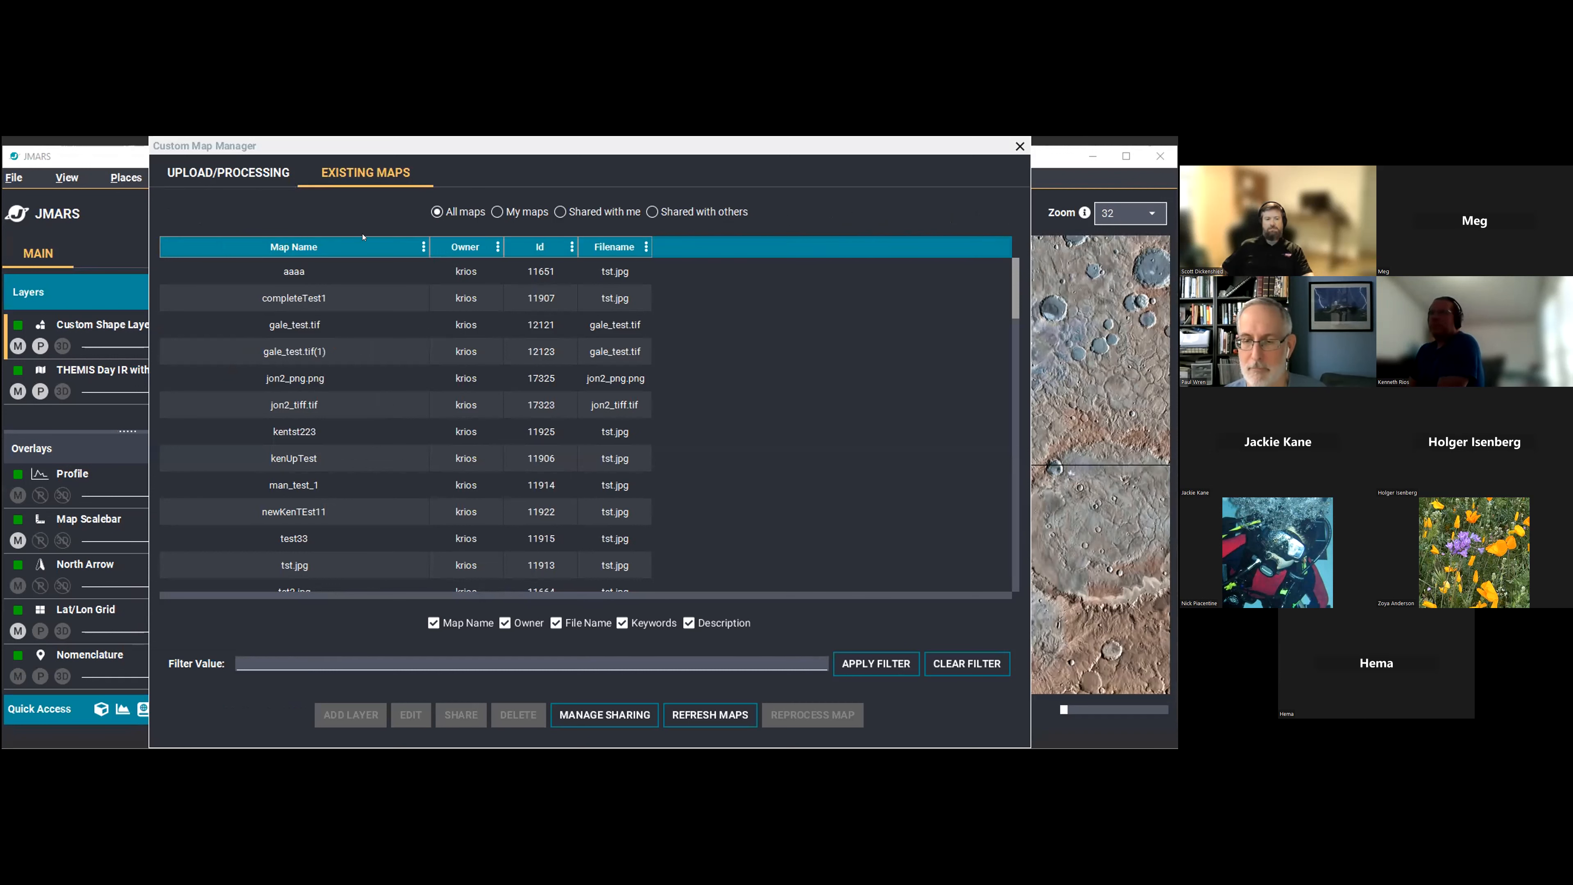
right_click(336, 247)
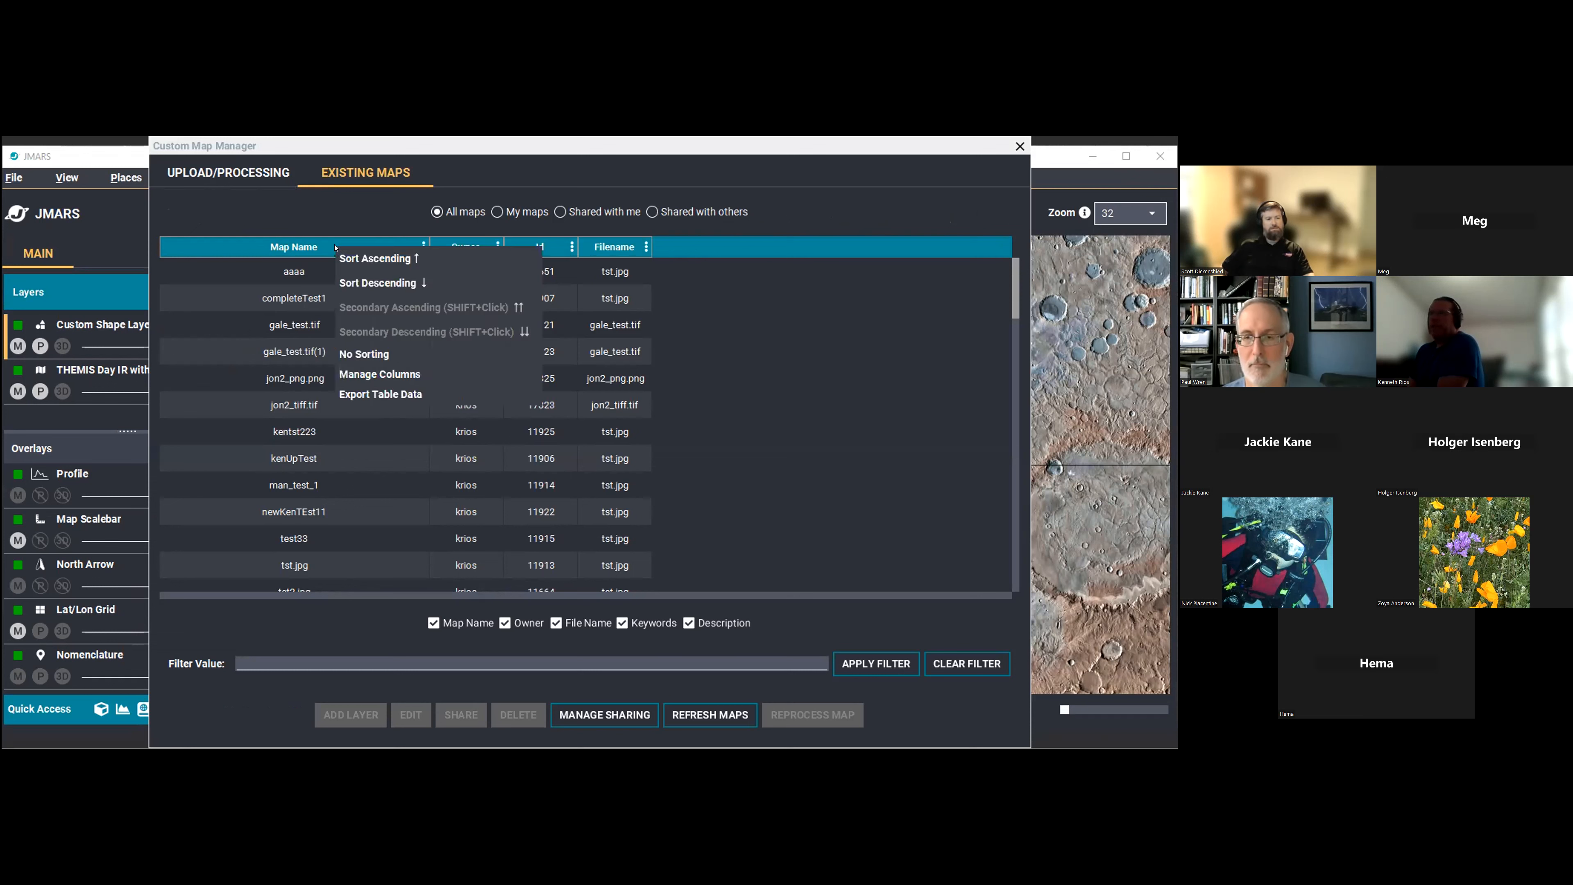
left_click(275, 248)
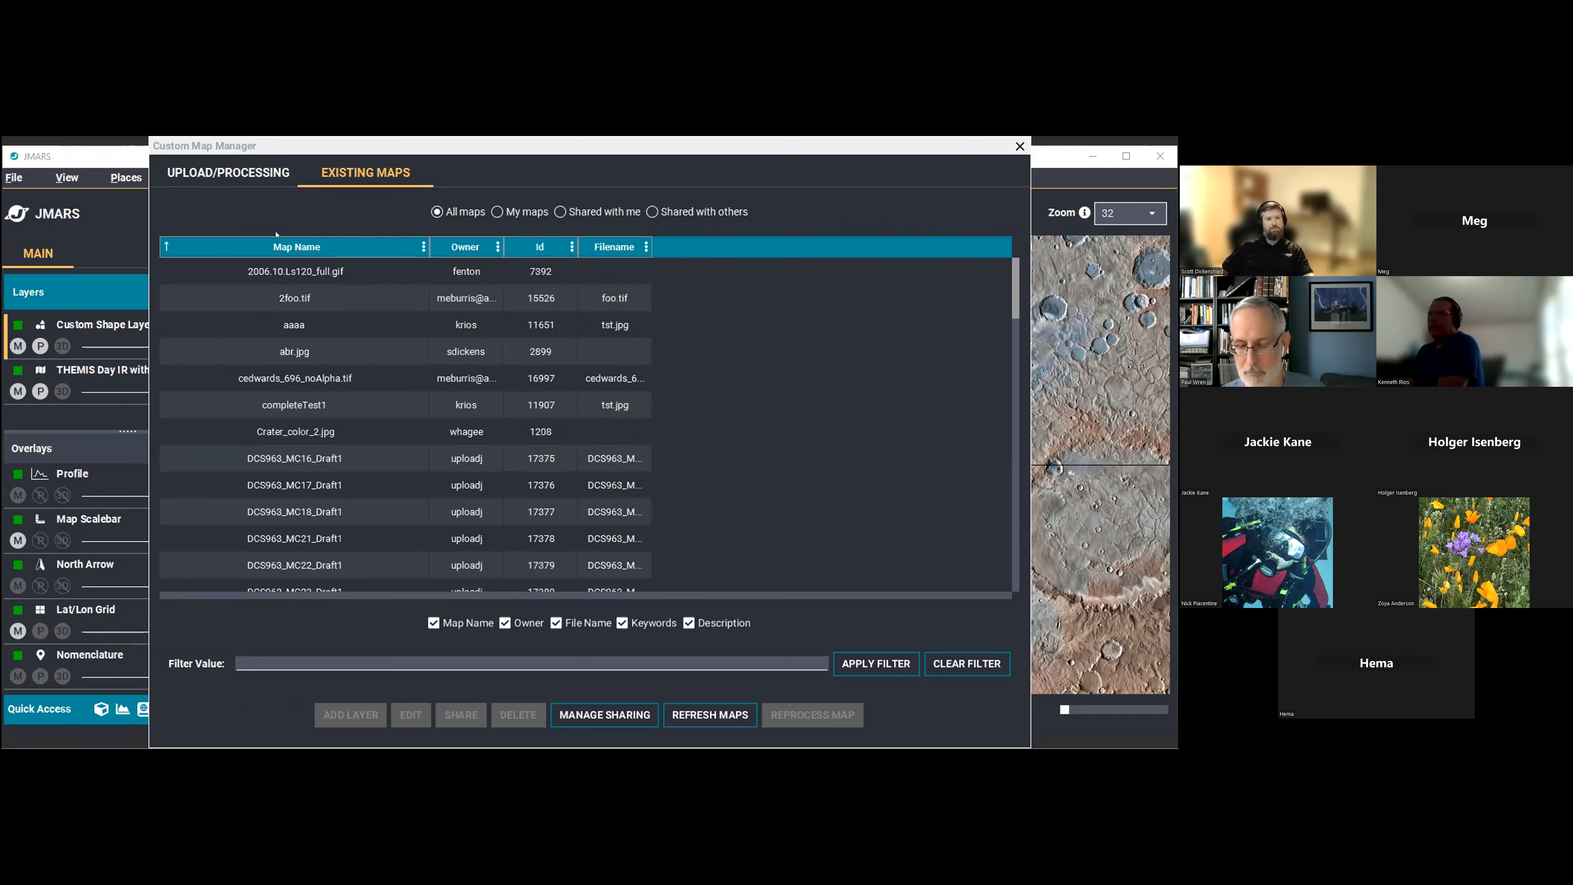
left_click(285, 248)
left_click(291, 248)
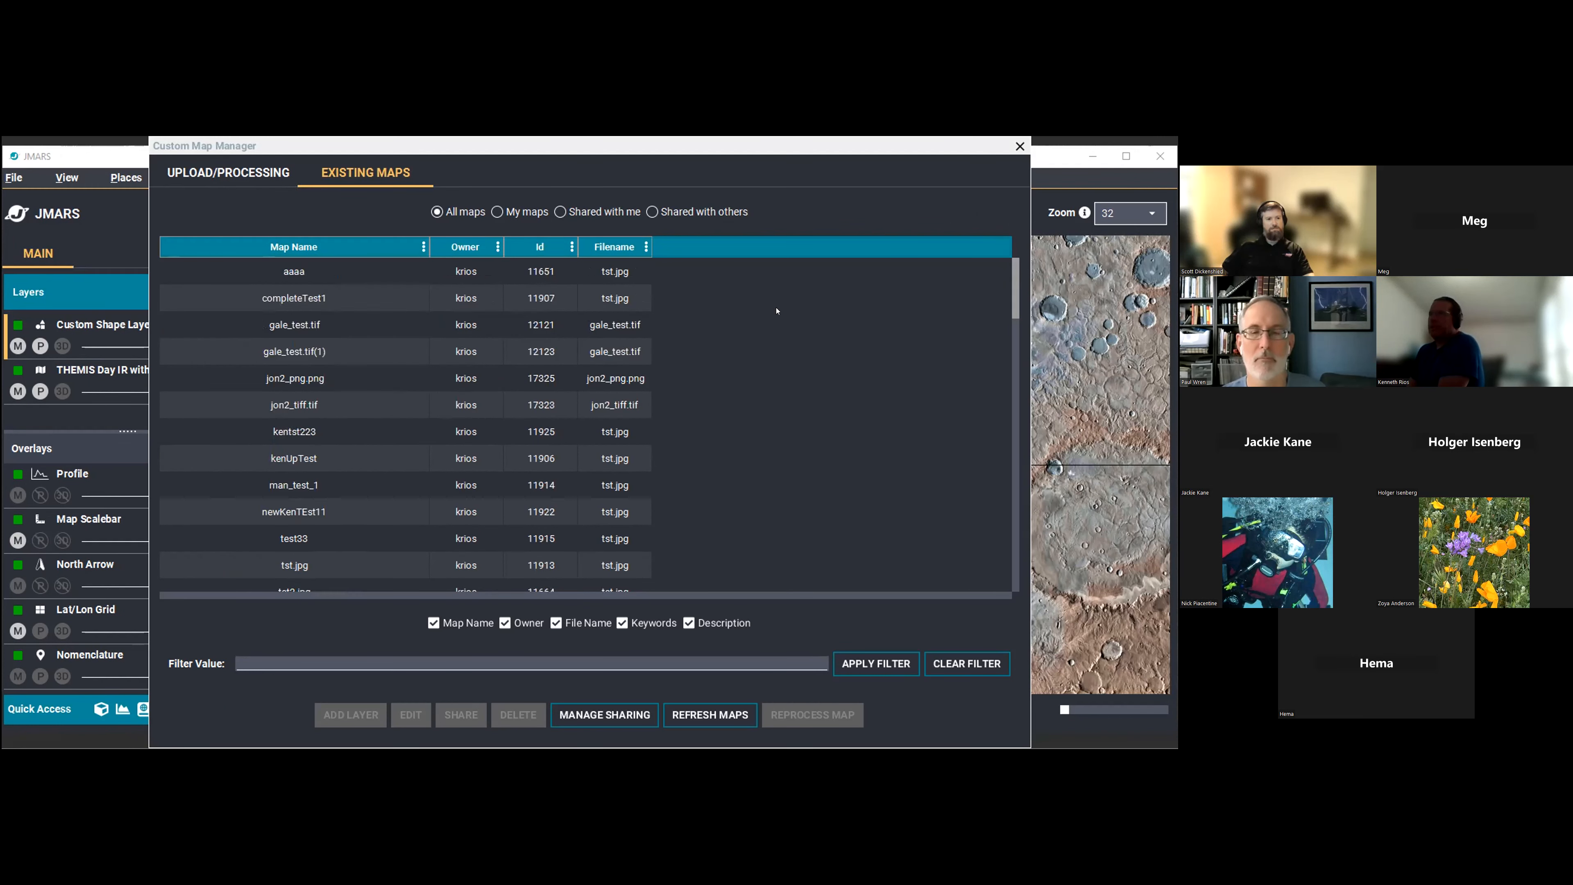
Open column management for the maps table and make Max Lat, Min Lat and Max Lon visible.
right_click(314, 249)
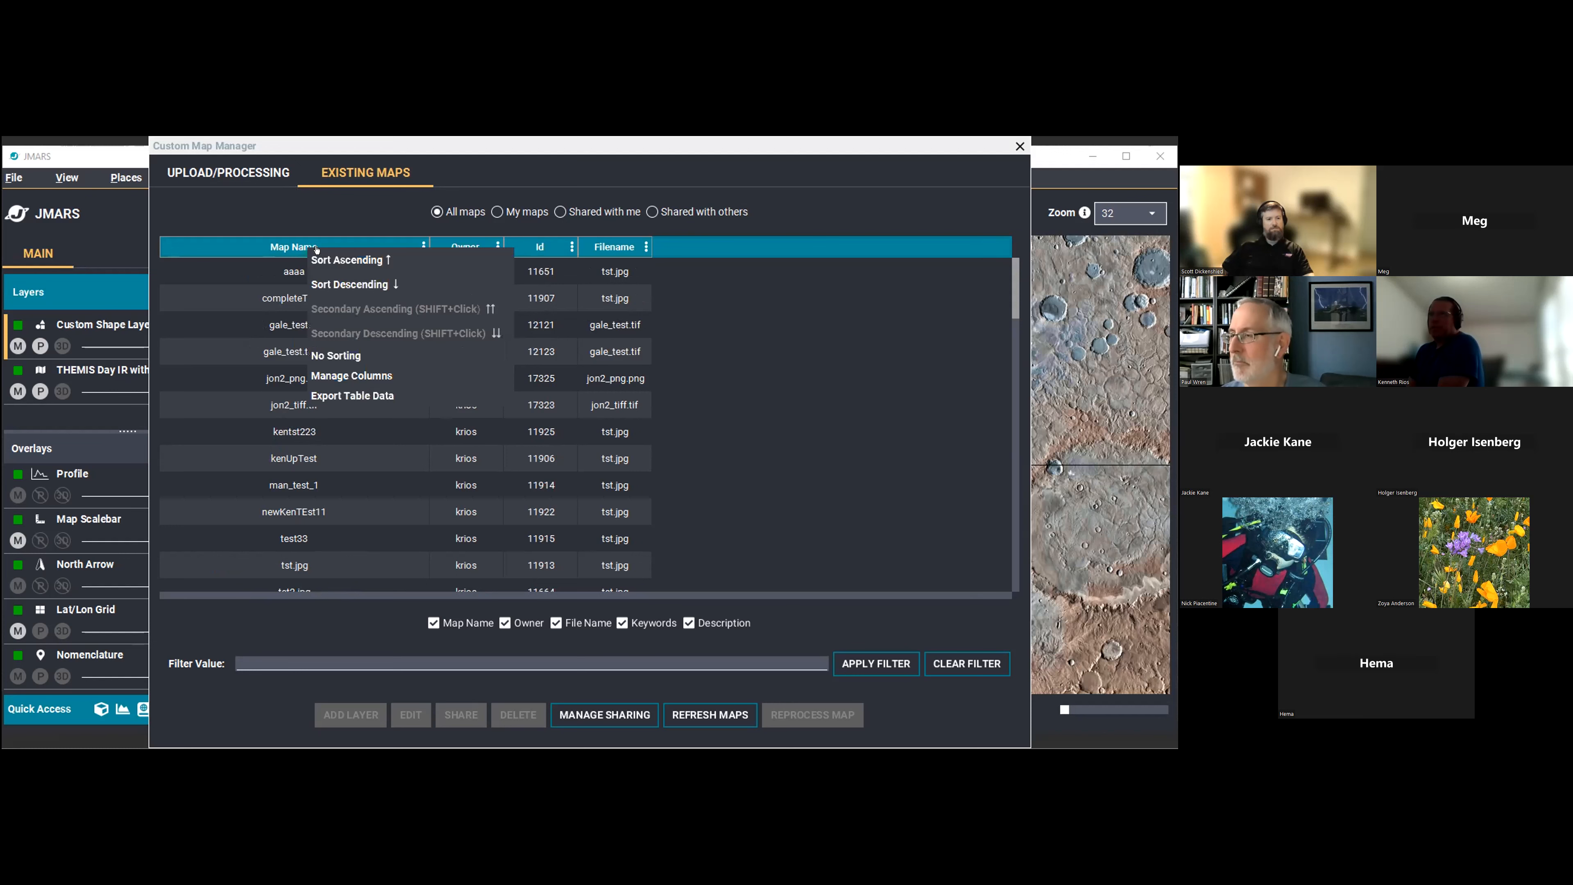
left_click(471, 377)
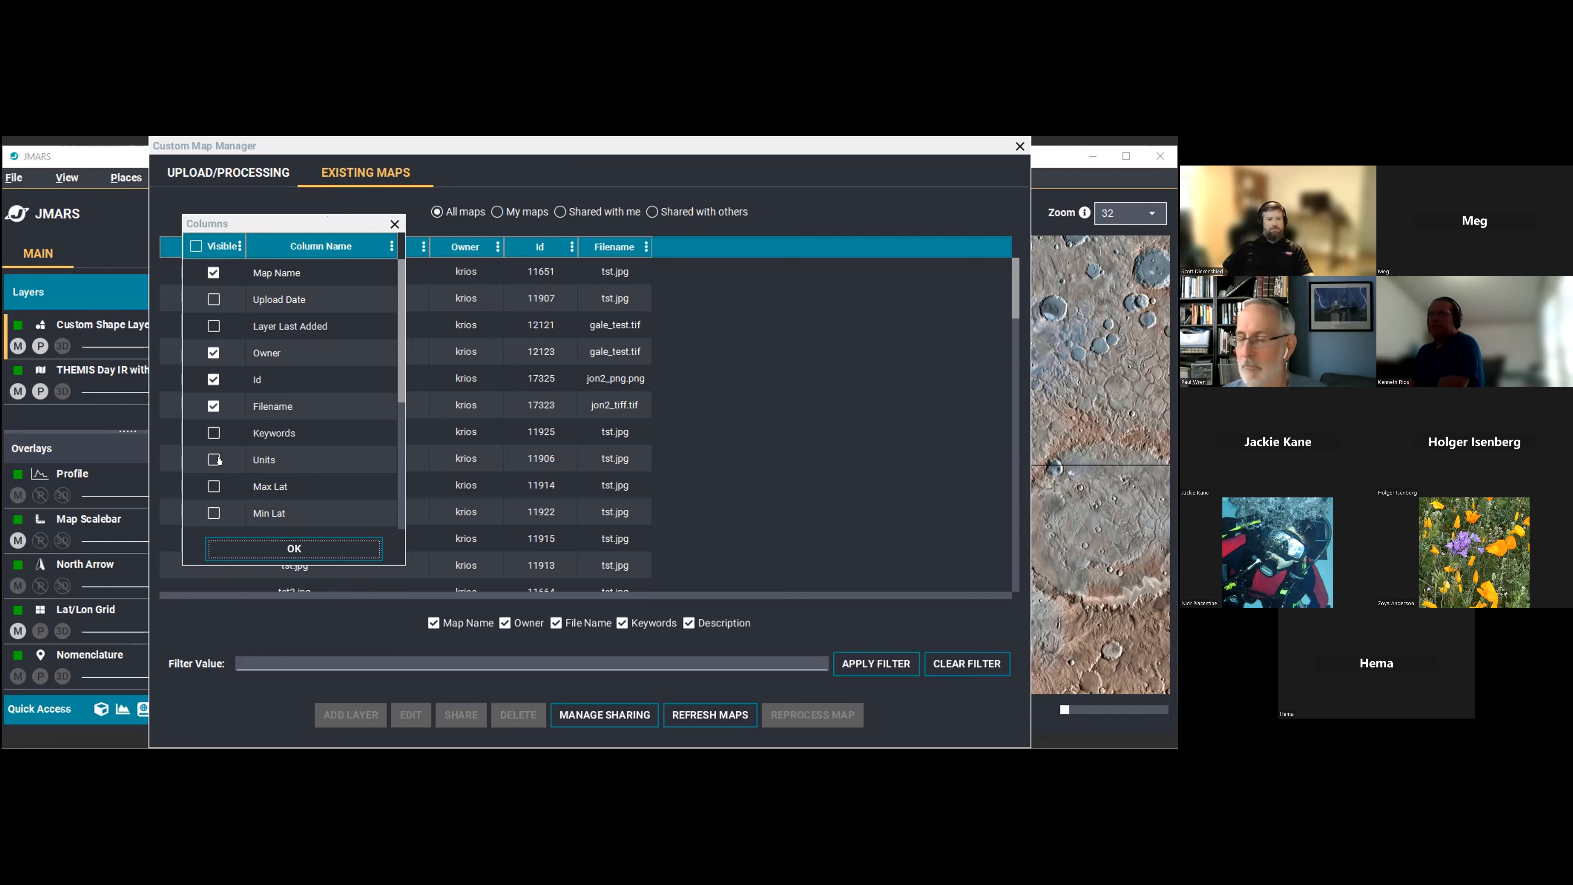
scroll(217, 458, "down", 2)
left_click(212, 416)
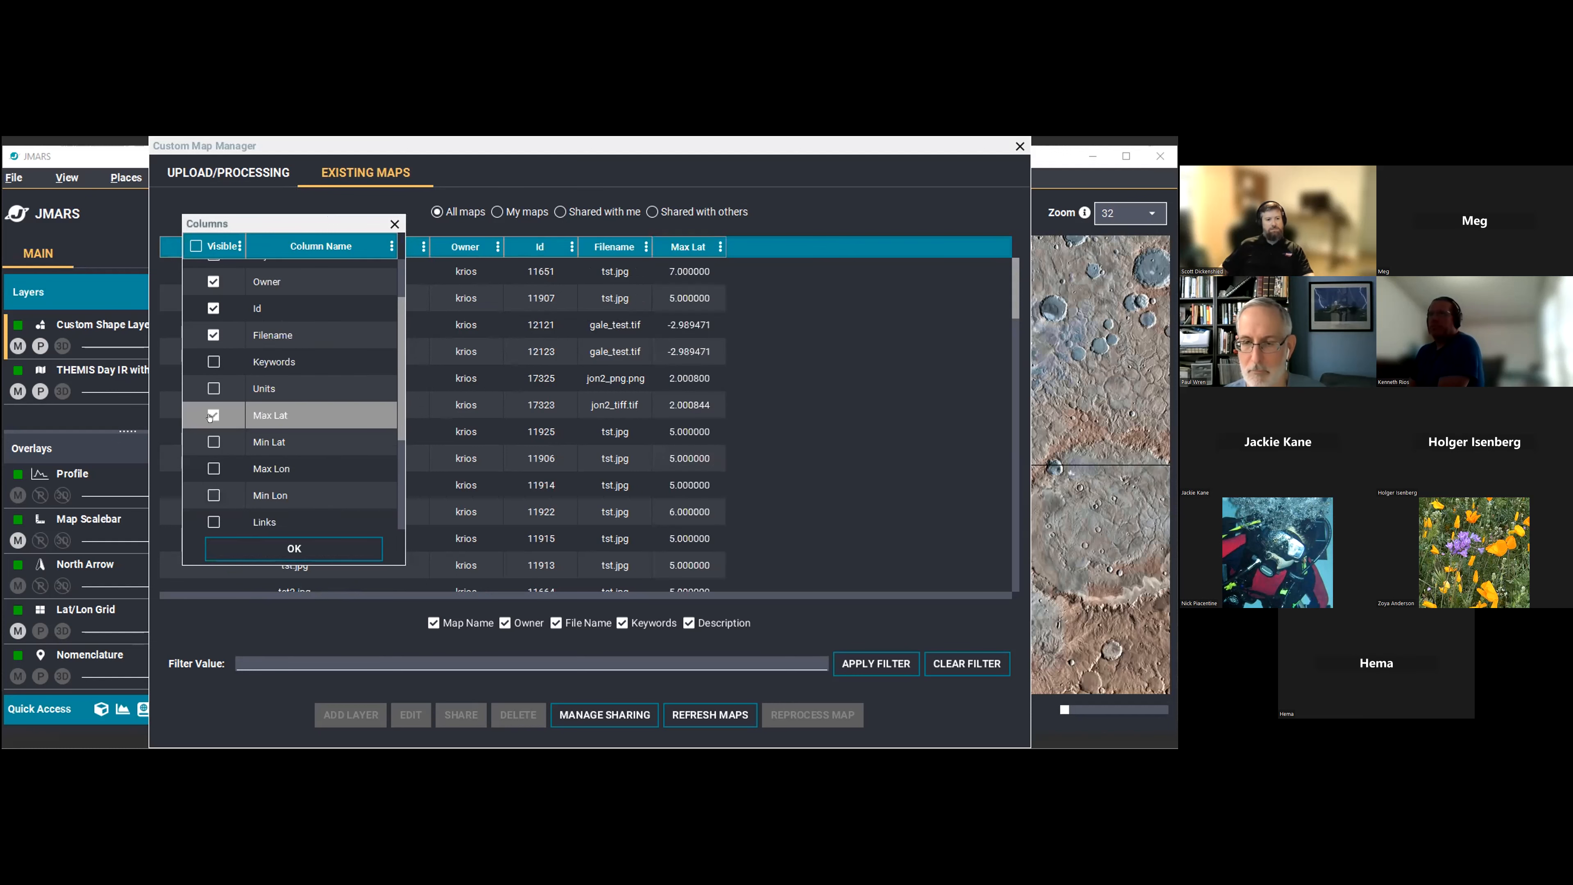
left_click(212, 442)
left_click(211, 470)
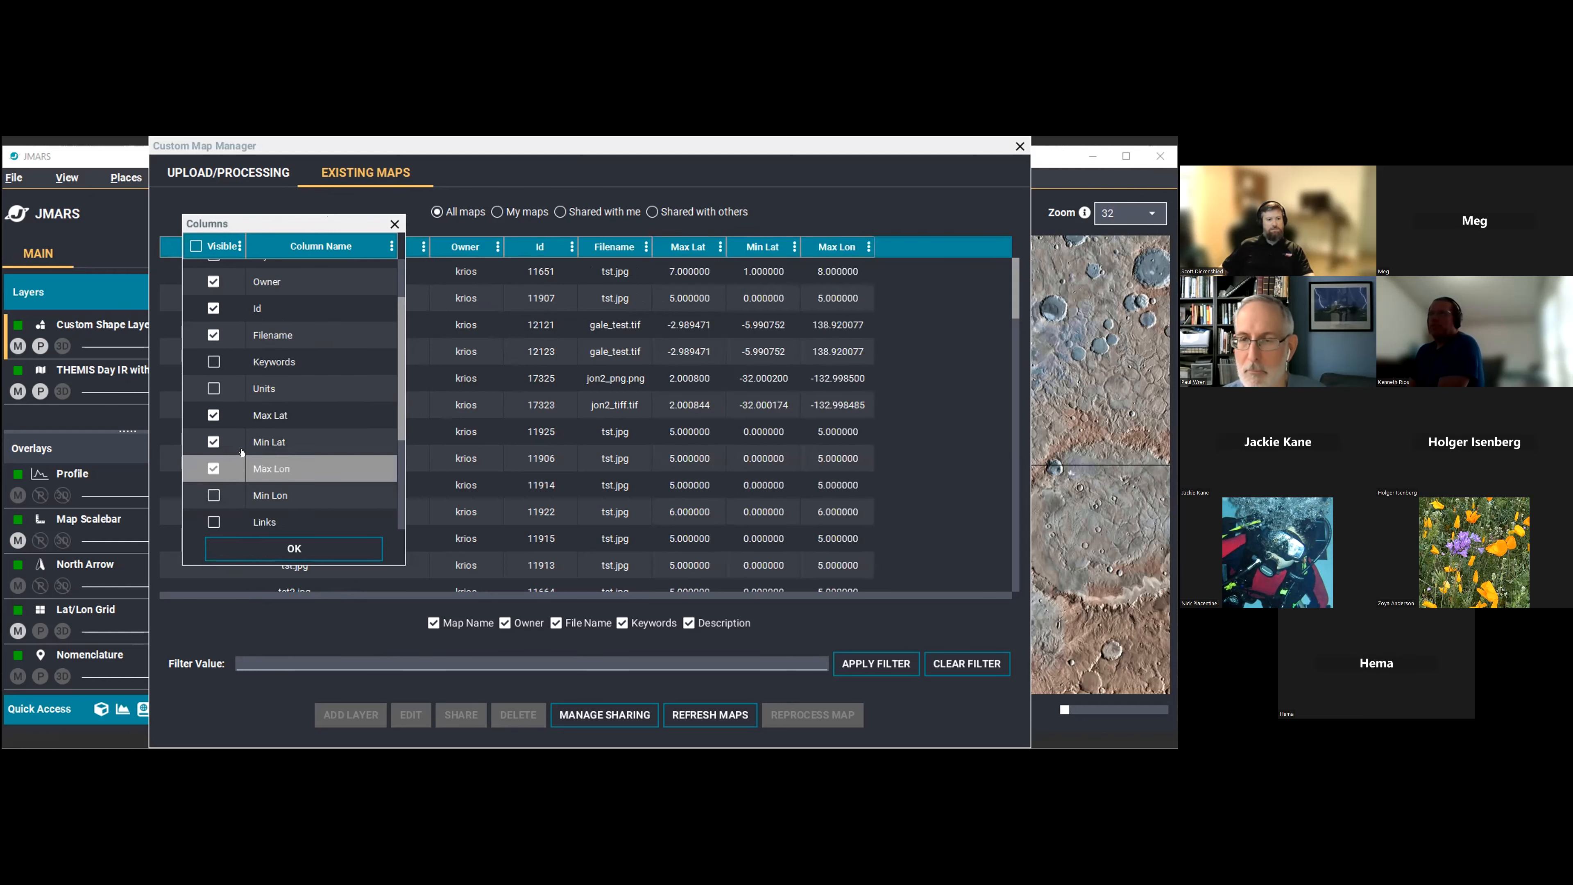
scroll(242, 451, "down", 3)
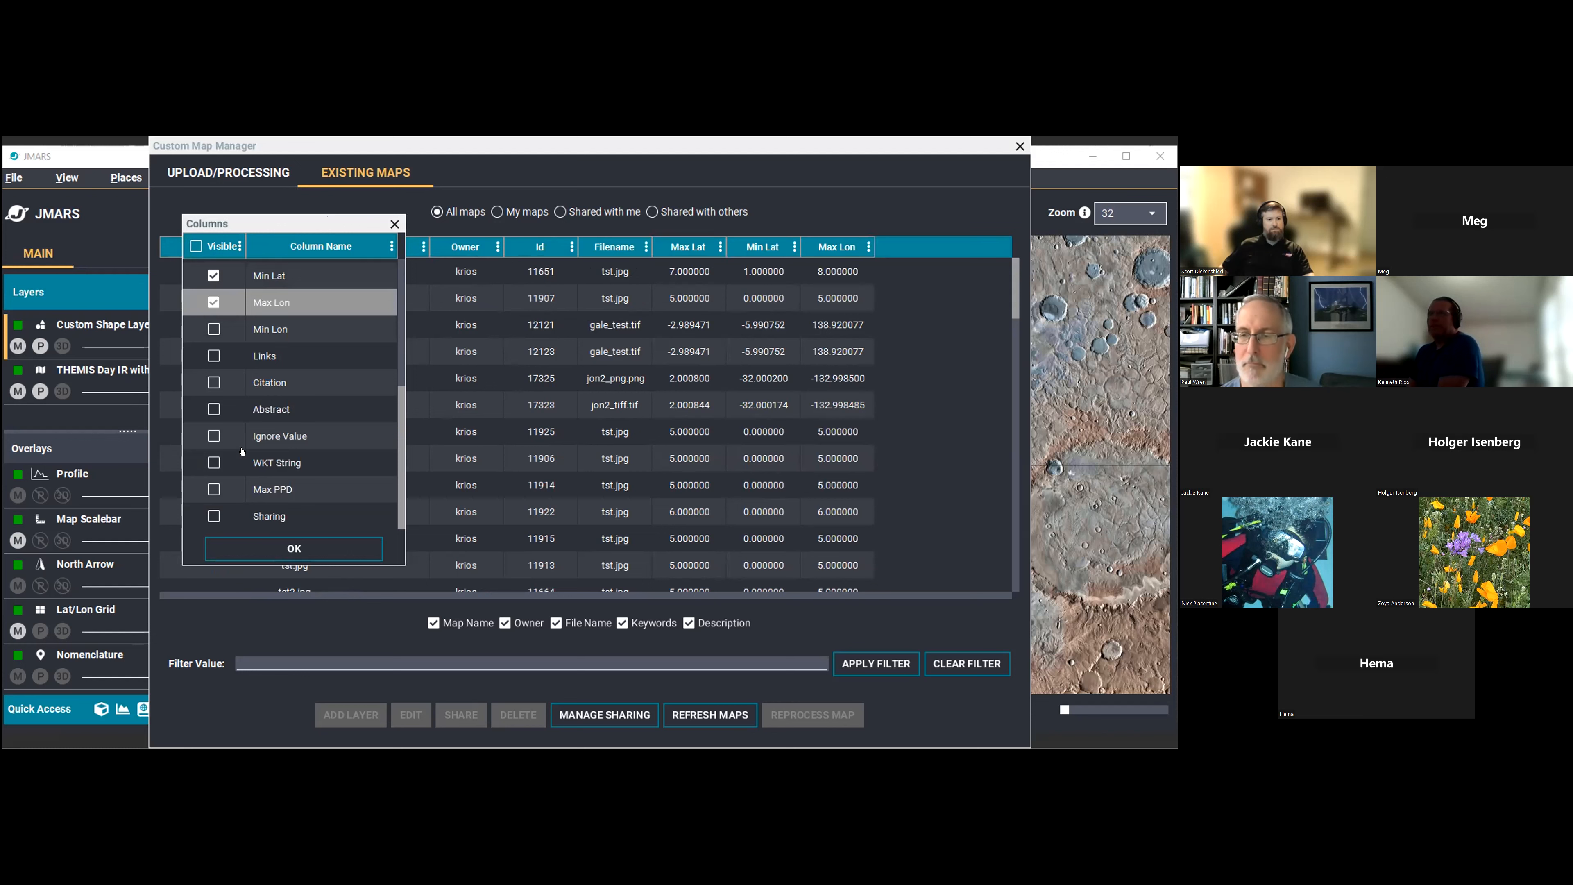
scroll(242, 451, "up", 4)
scroll(194, 250, "up", 1)
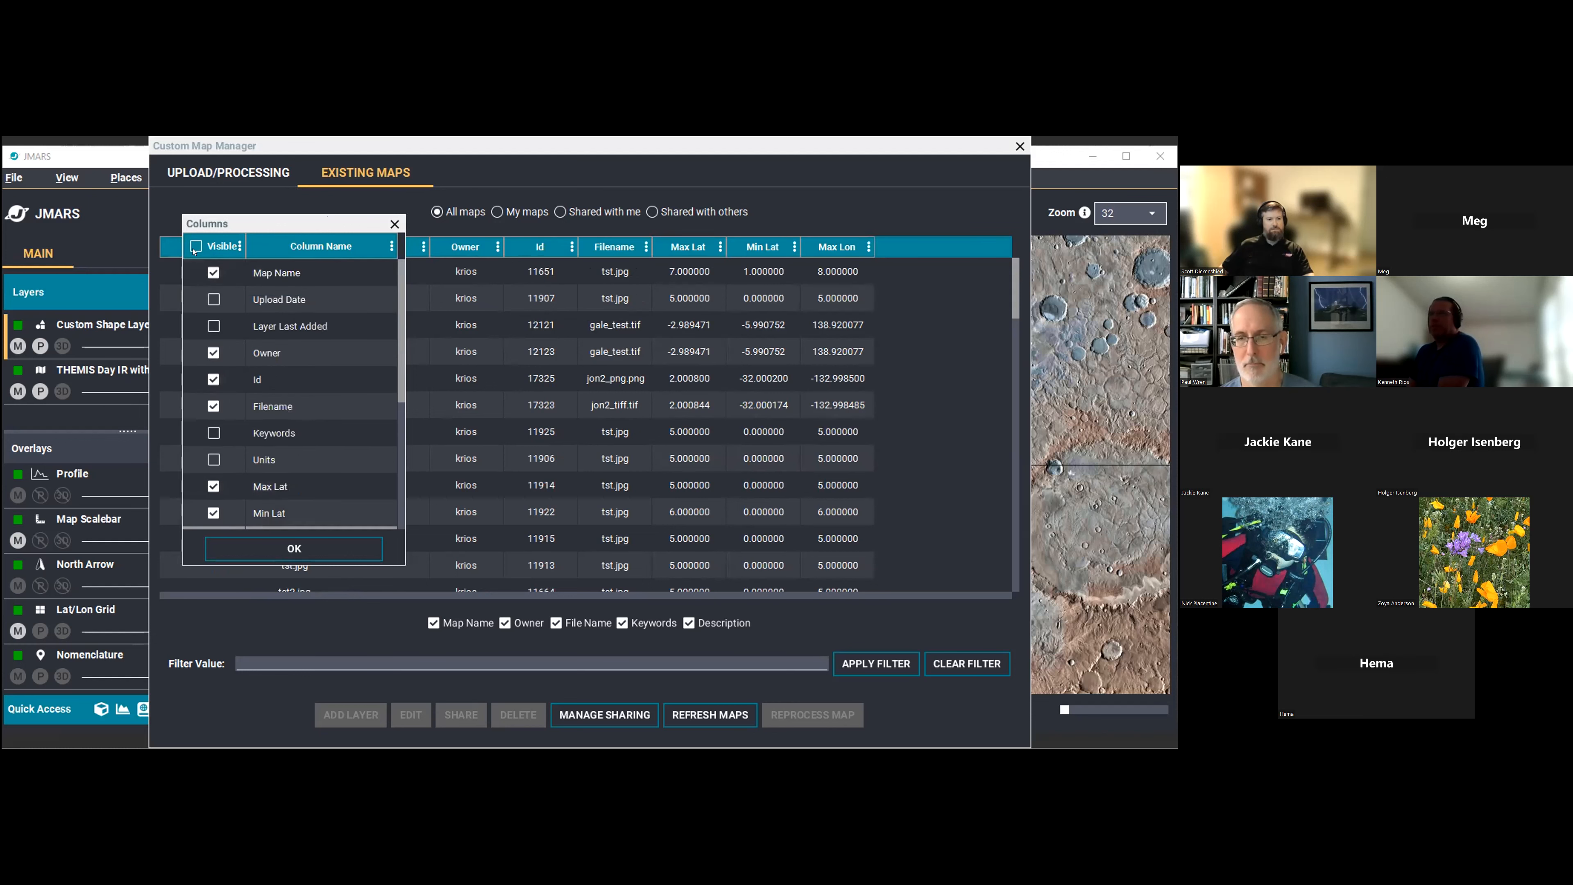
Toggle all columns on and off, and confirm only Map Name, Owner, Id, Filename, Max Lat and Min Lat as visible.
left_click(196, 246)
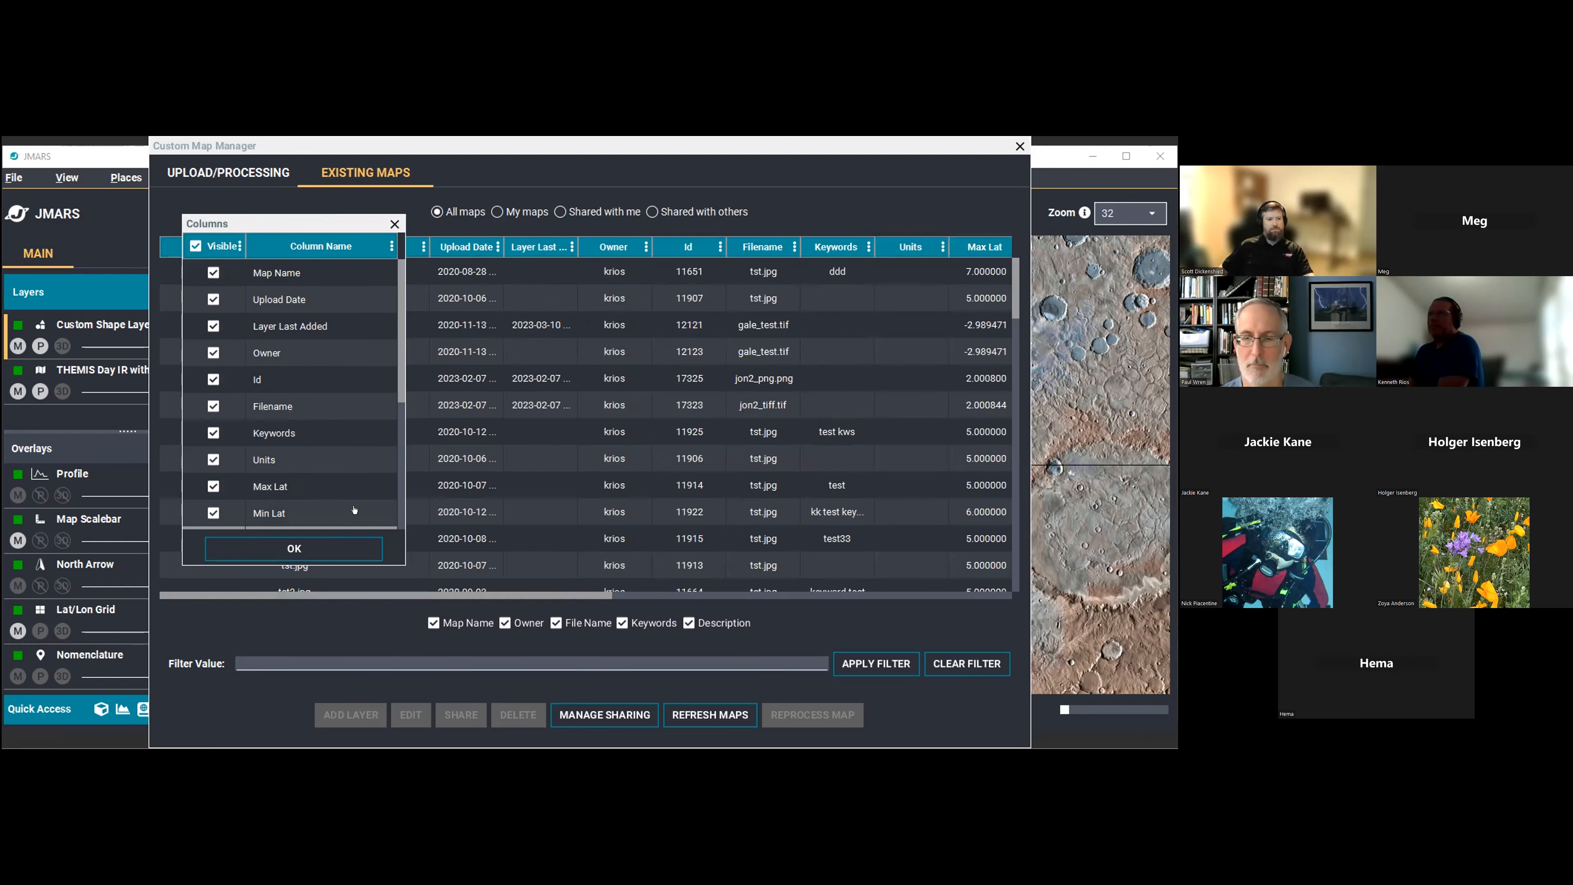
left_click(214, 275)
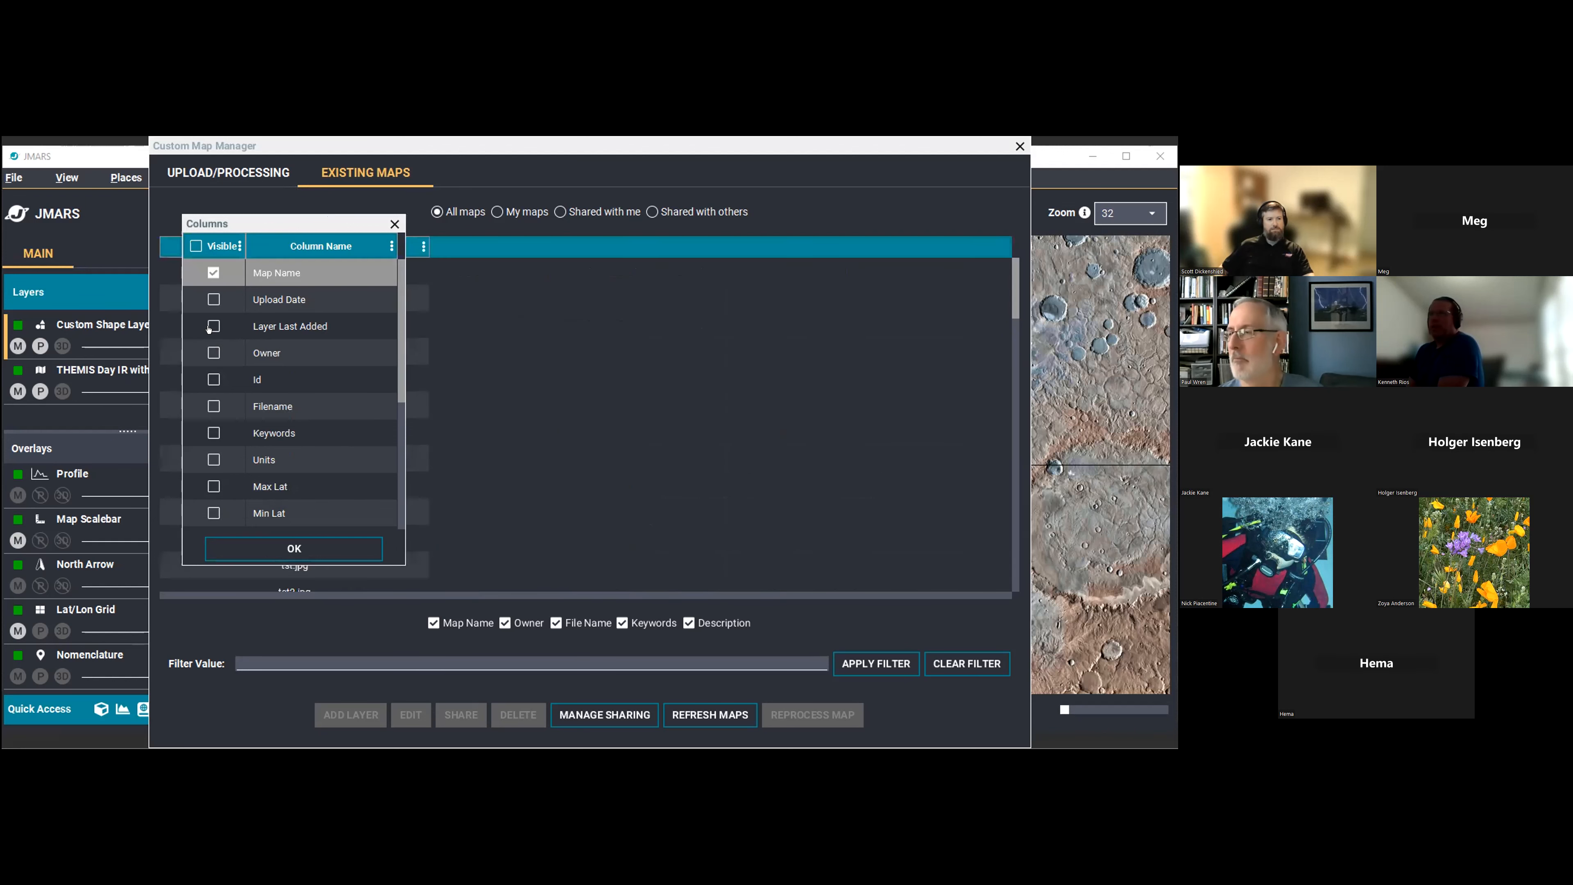
left_click(213, 353)
left_click(213, 379)
left_click(213, 406)
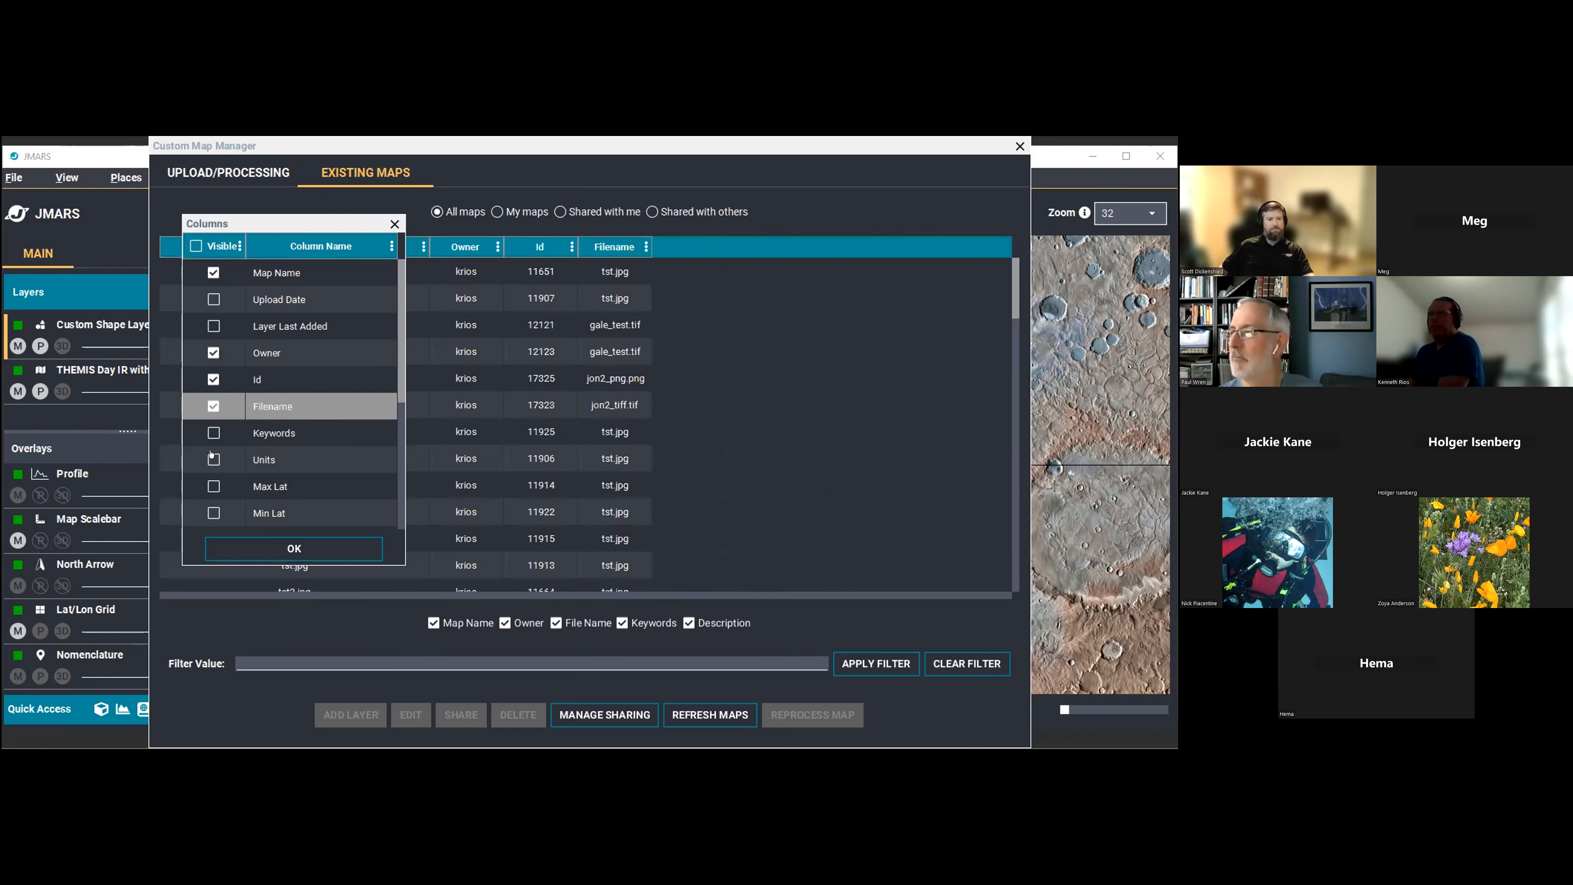
scroll(211, 427, "down", 2)
left_click(213, 415)
left_click(213, 442)
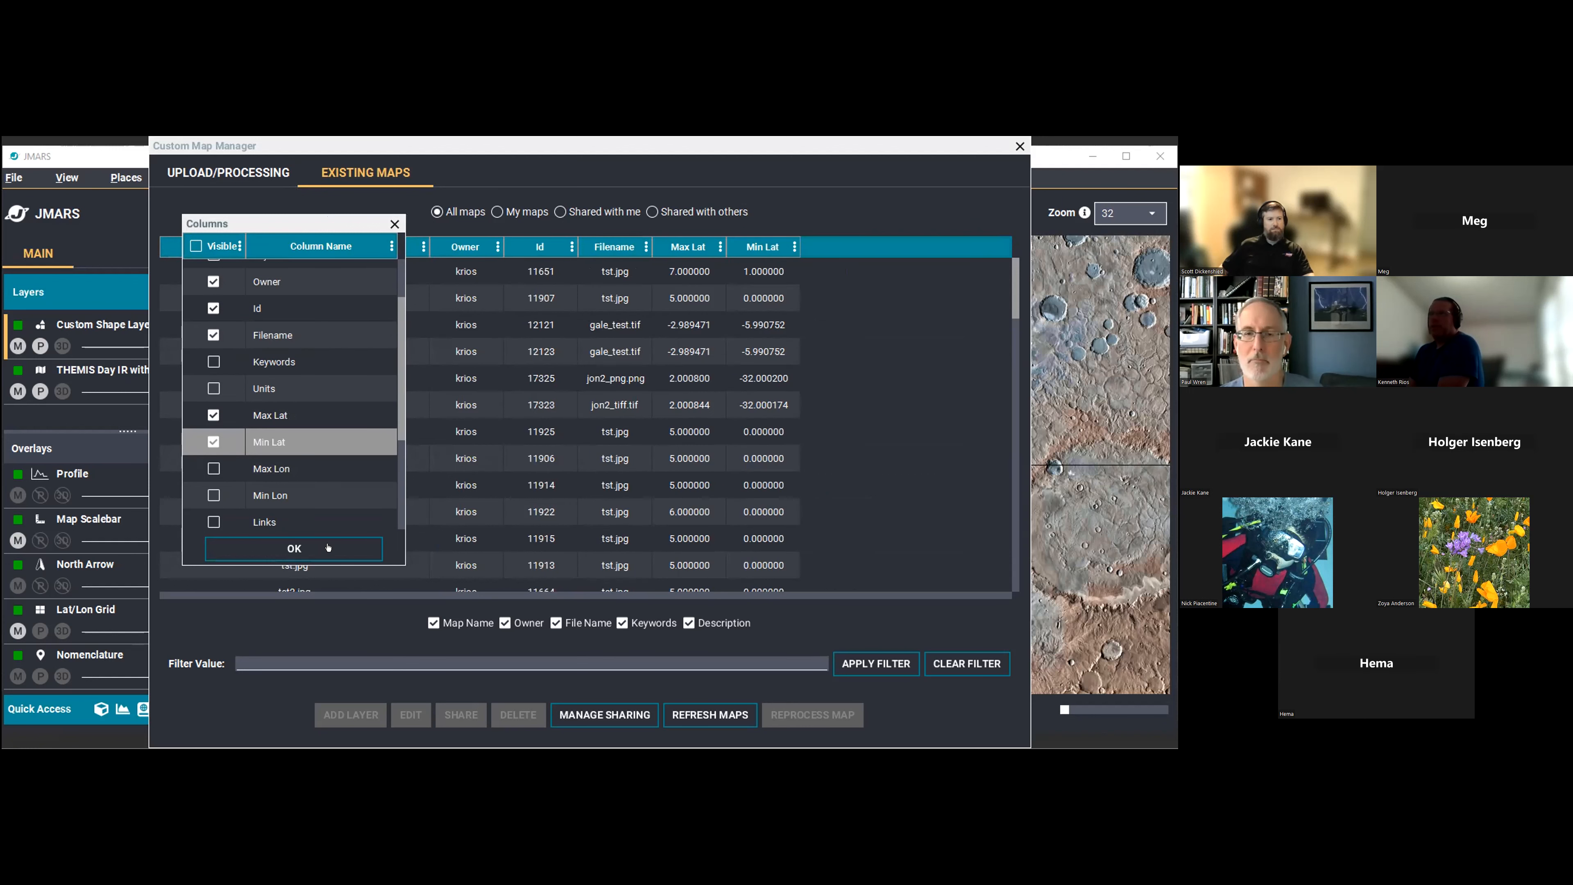
left_click(327, 547)
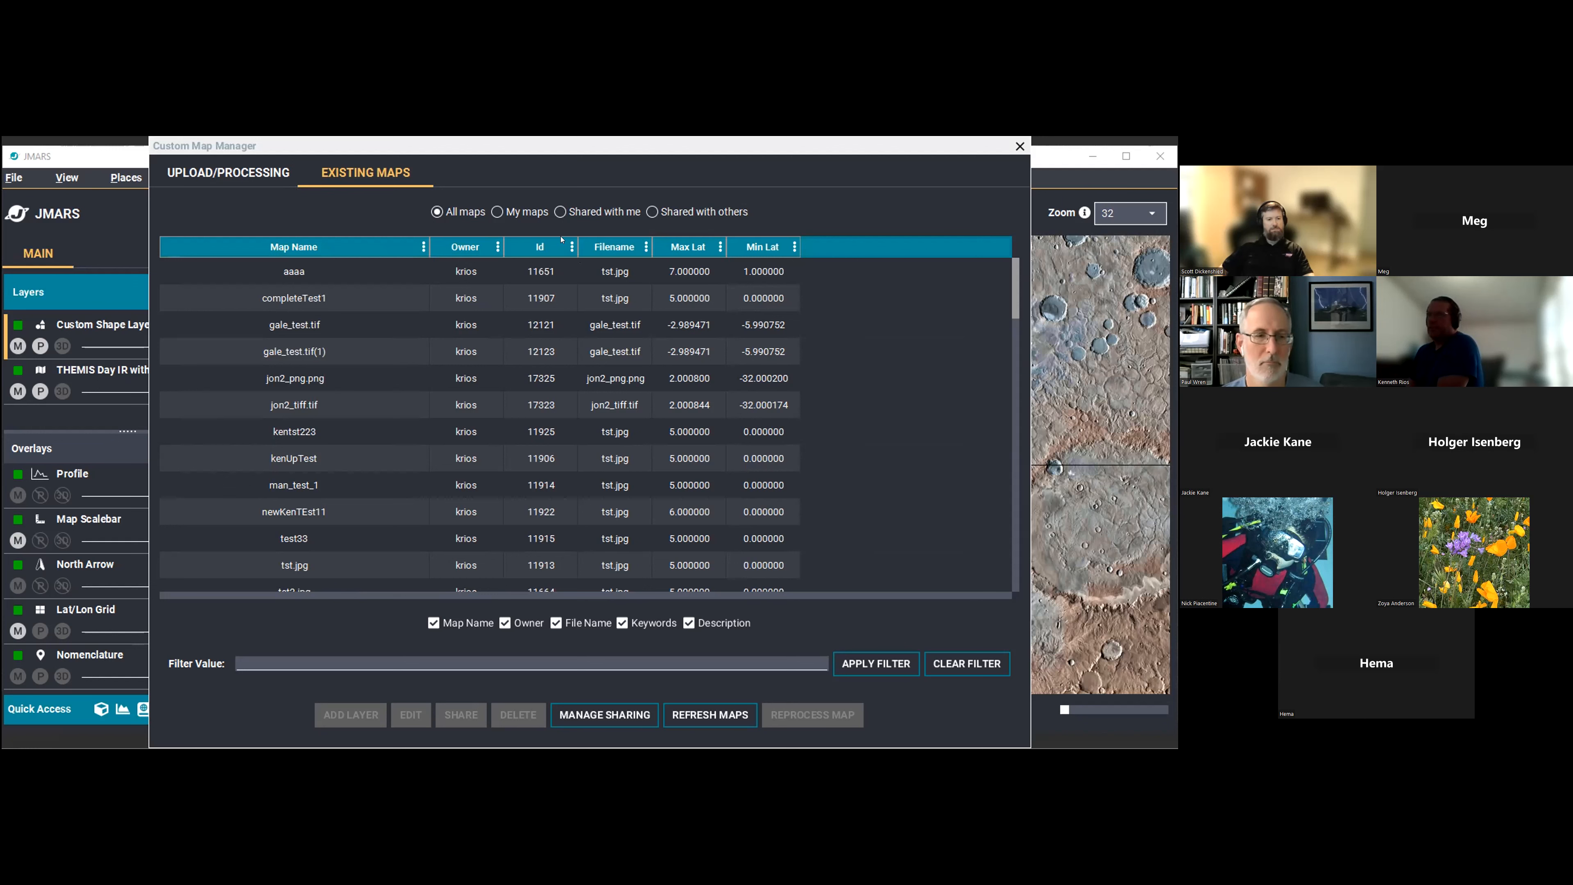
Open the table export options from the Map Name column, review them, and cancel the export.
right_click(335, 247)
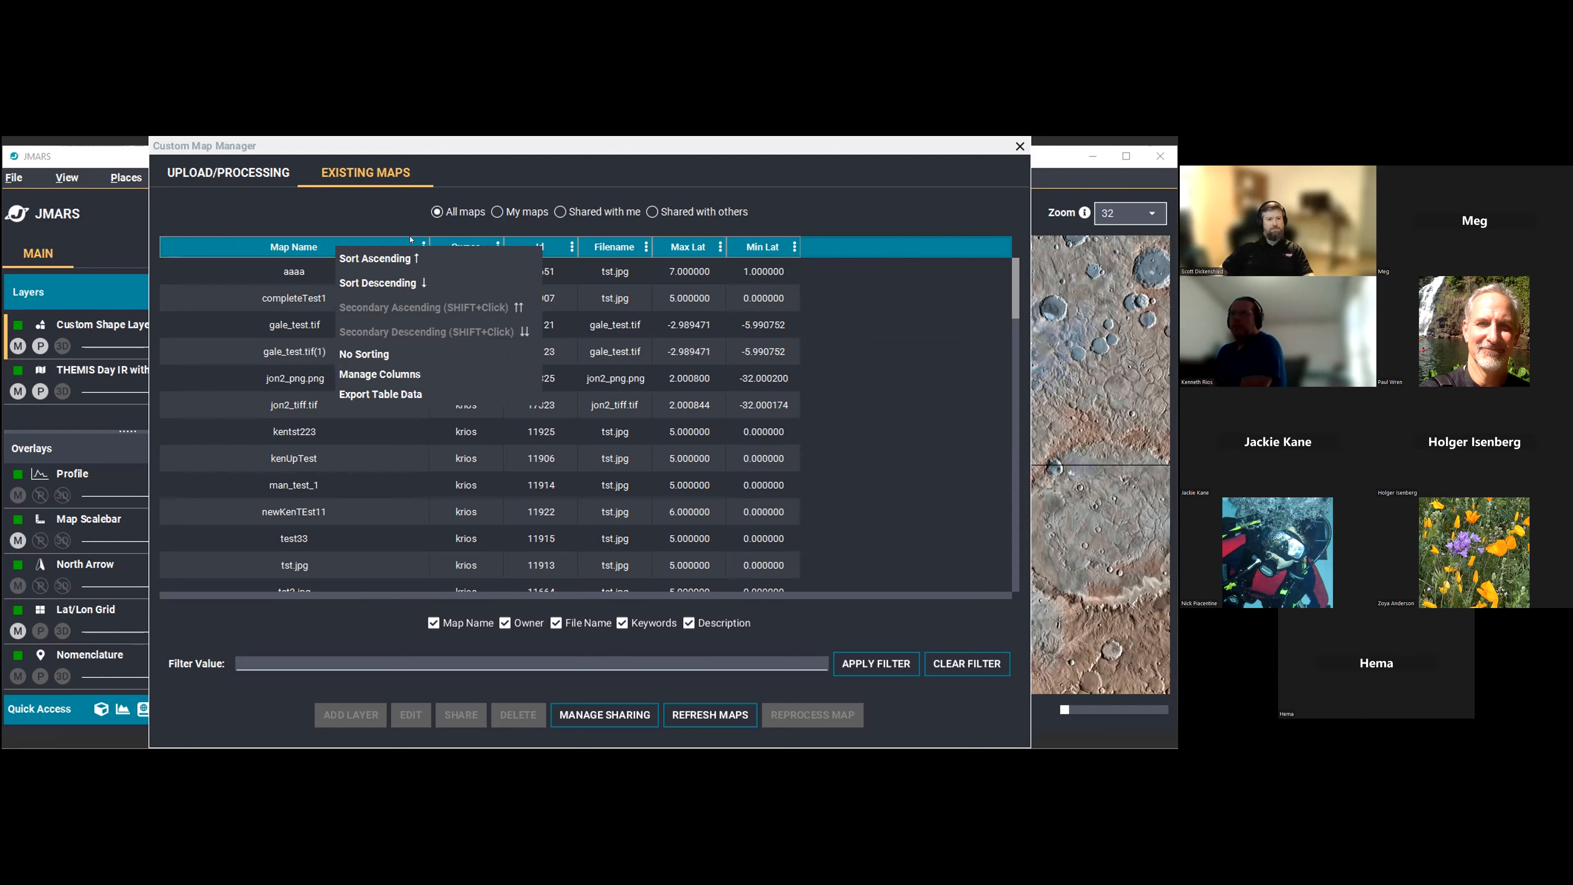
left_click(422, 247)
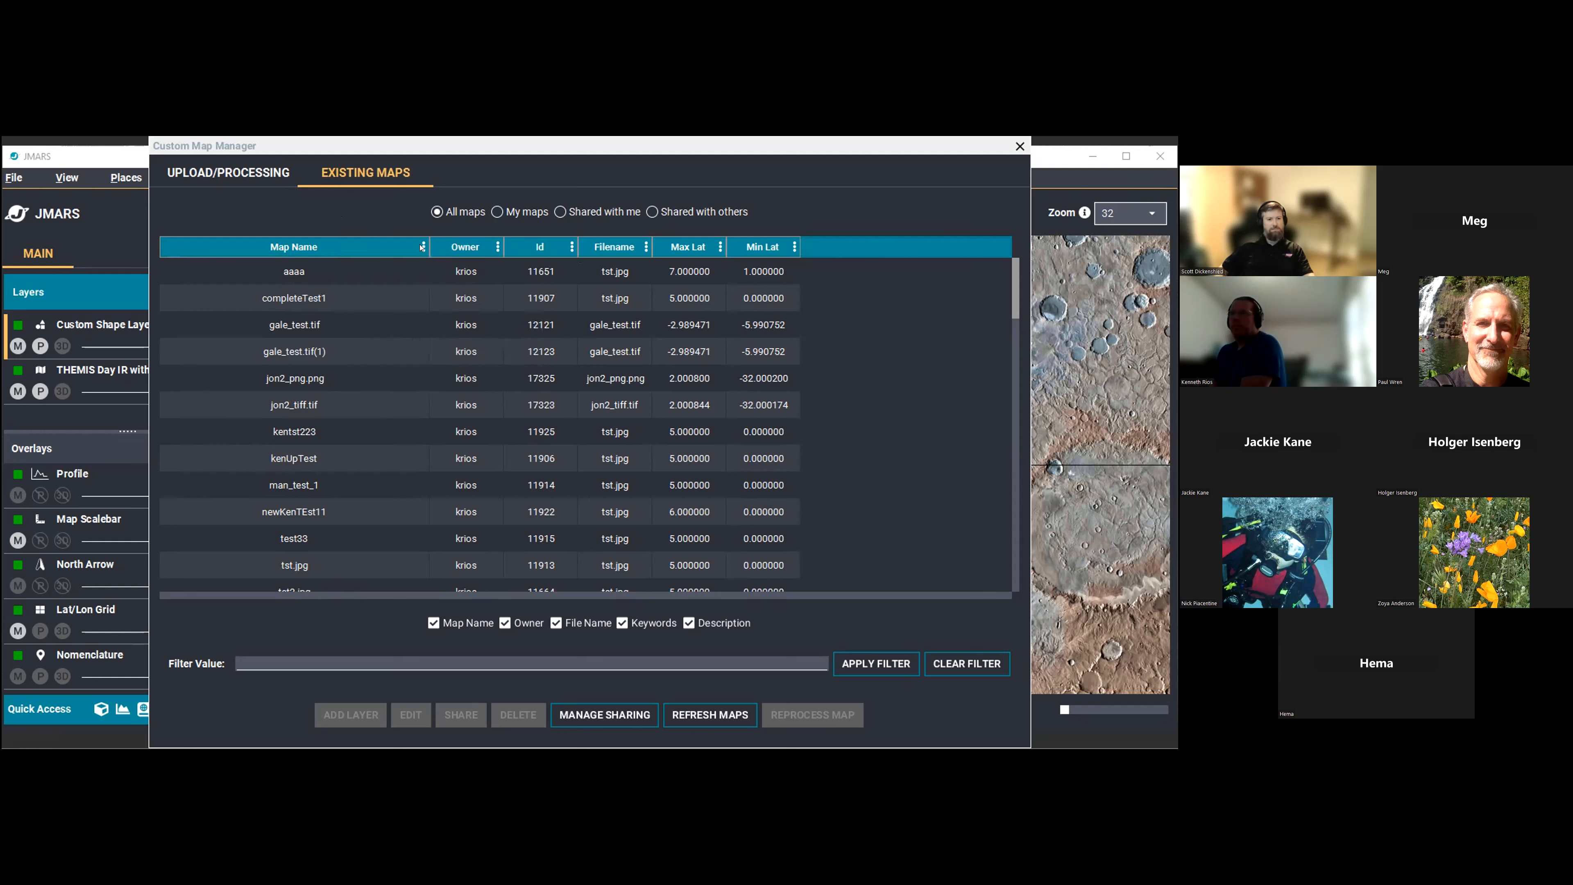
left_click(424, 246)
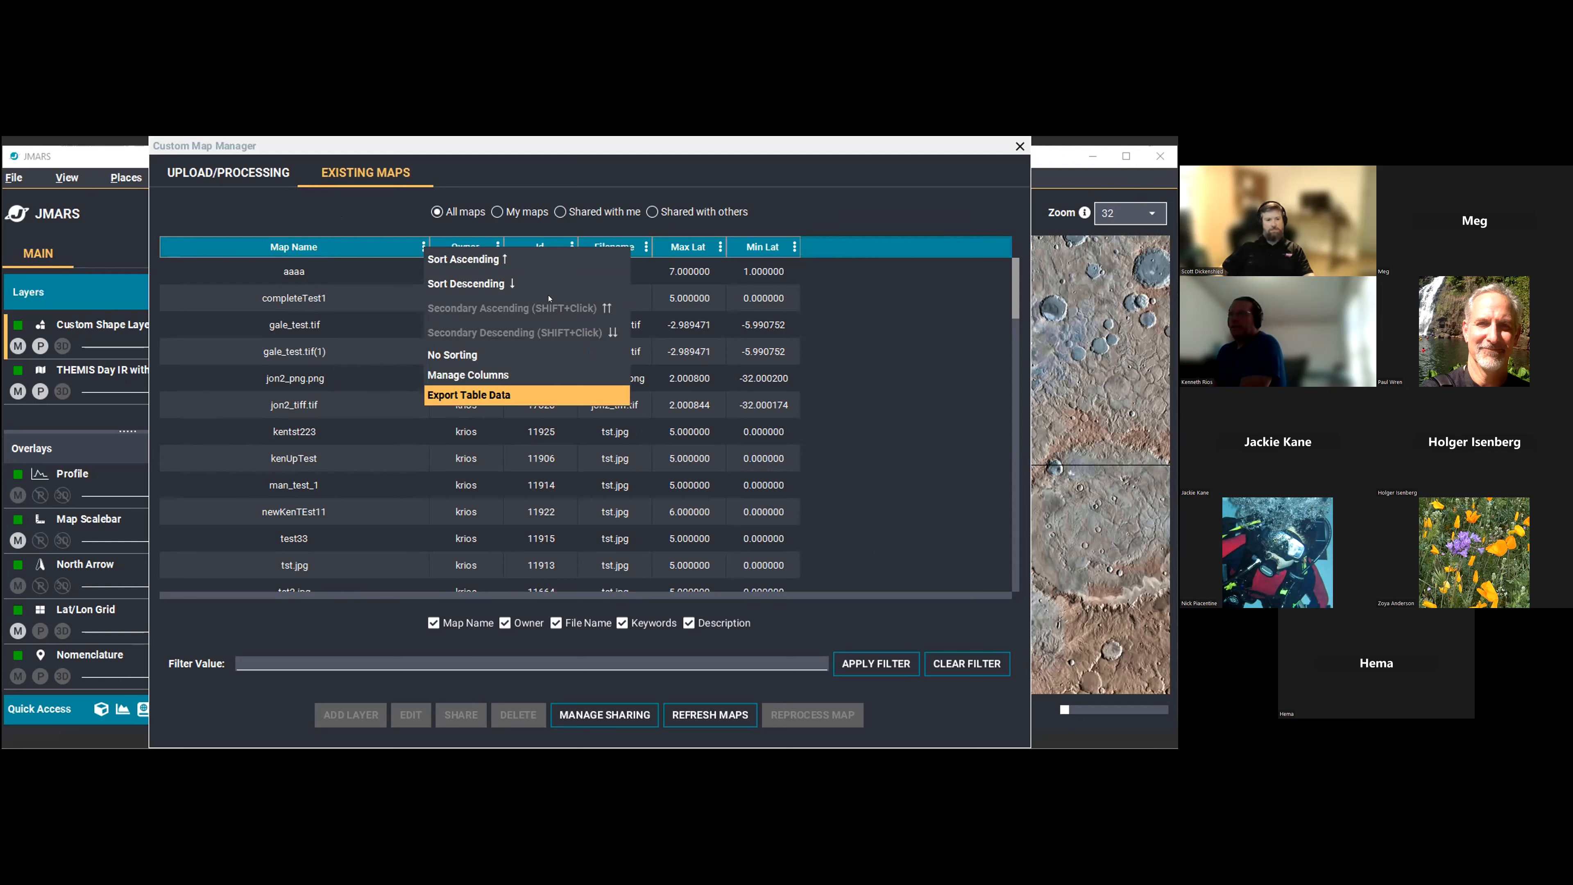
left_click(553, 399)
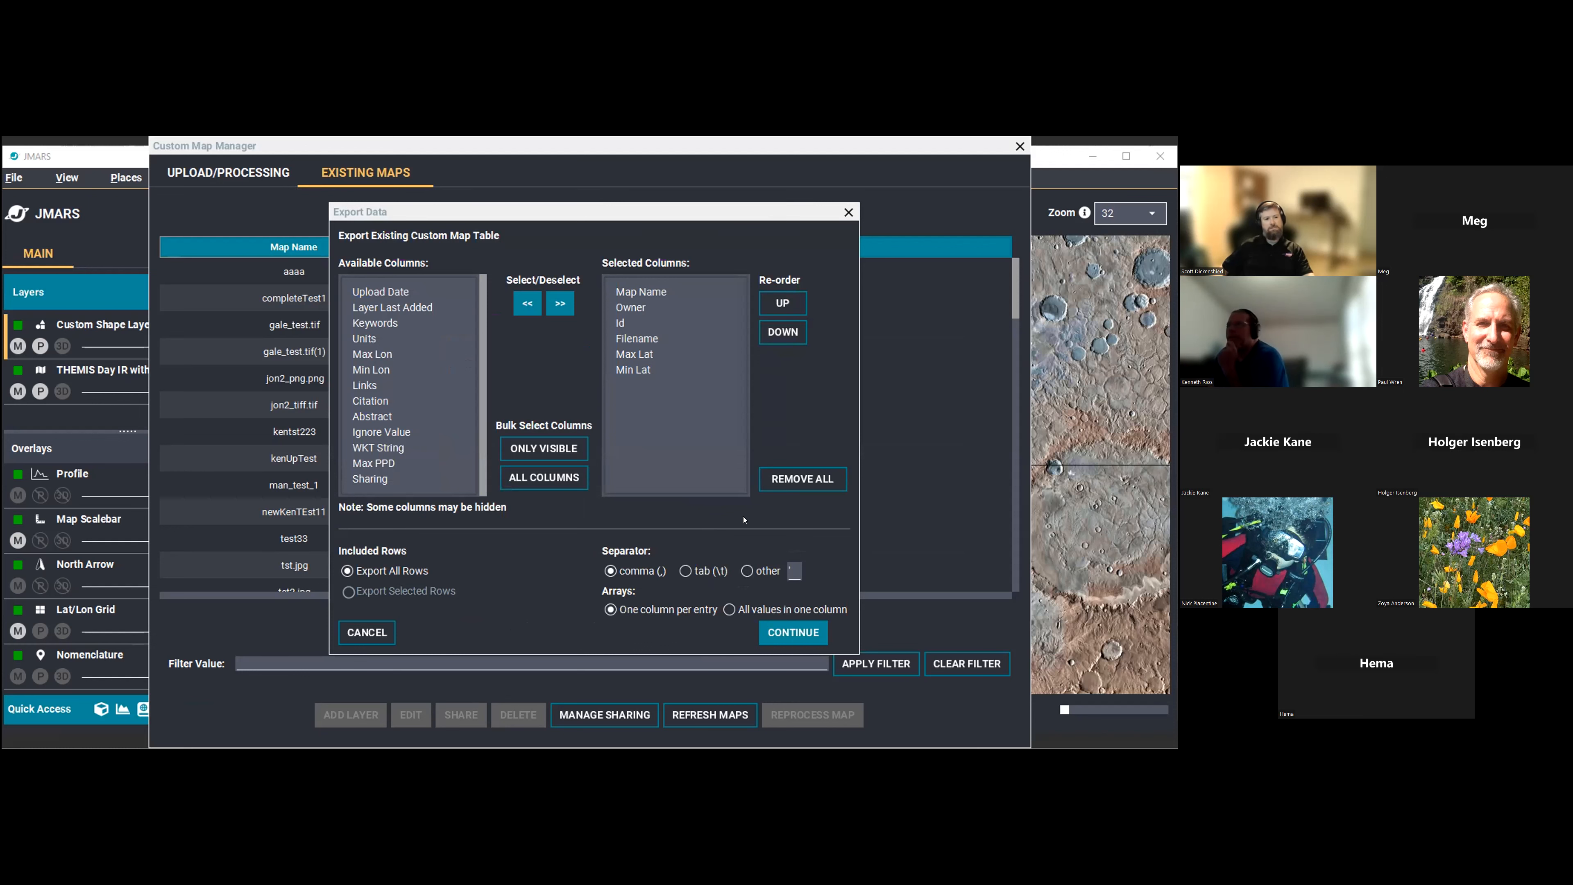
left_click(365, 630)
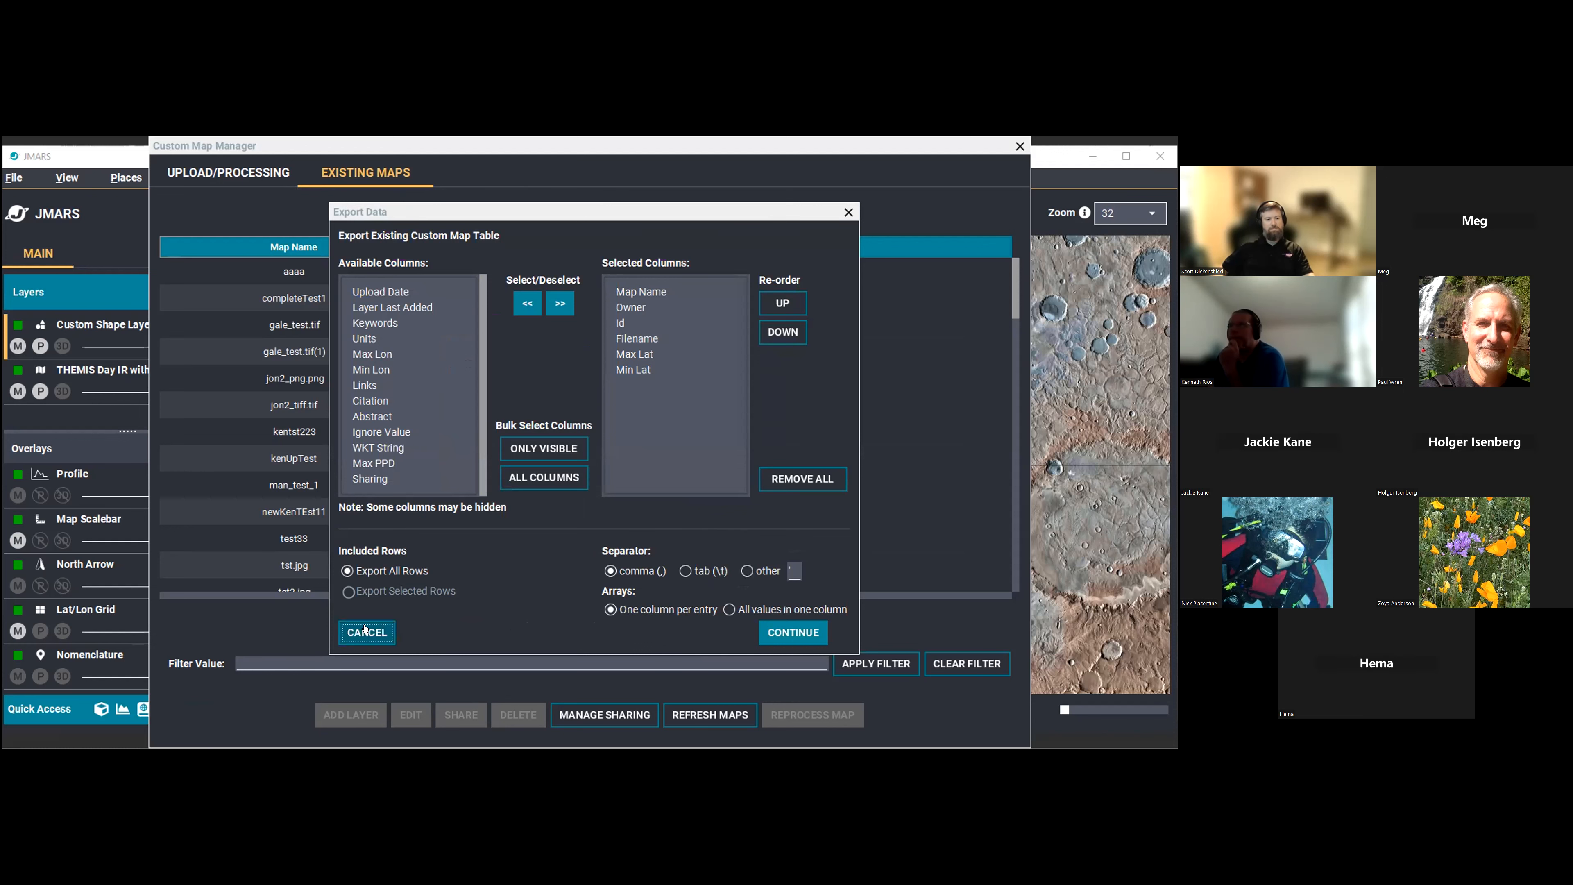
Sort the maps by Map Name ascending, open the table export options, and remove Id from the selected export columns.
left_click(423, 248)
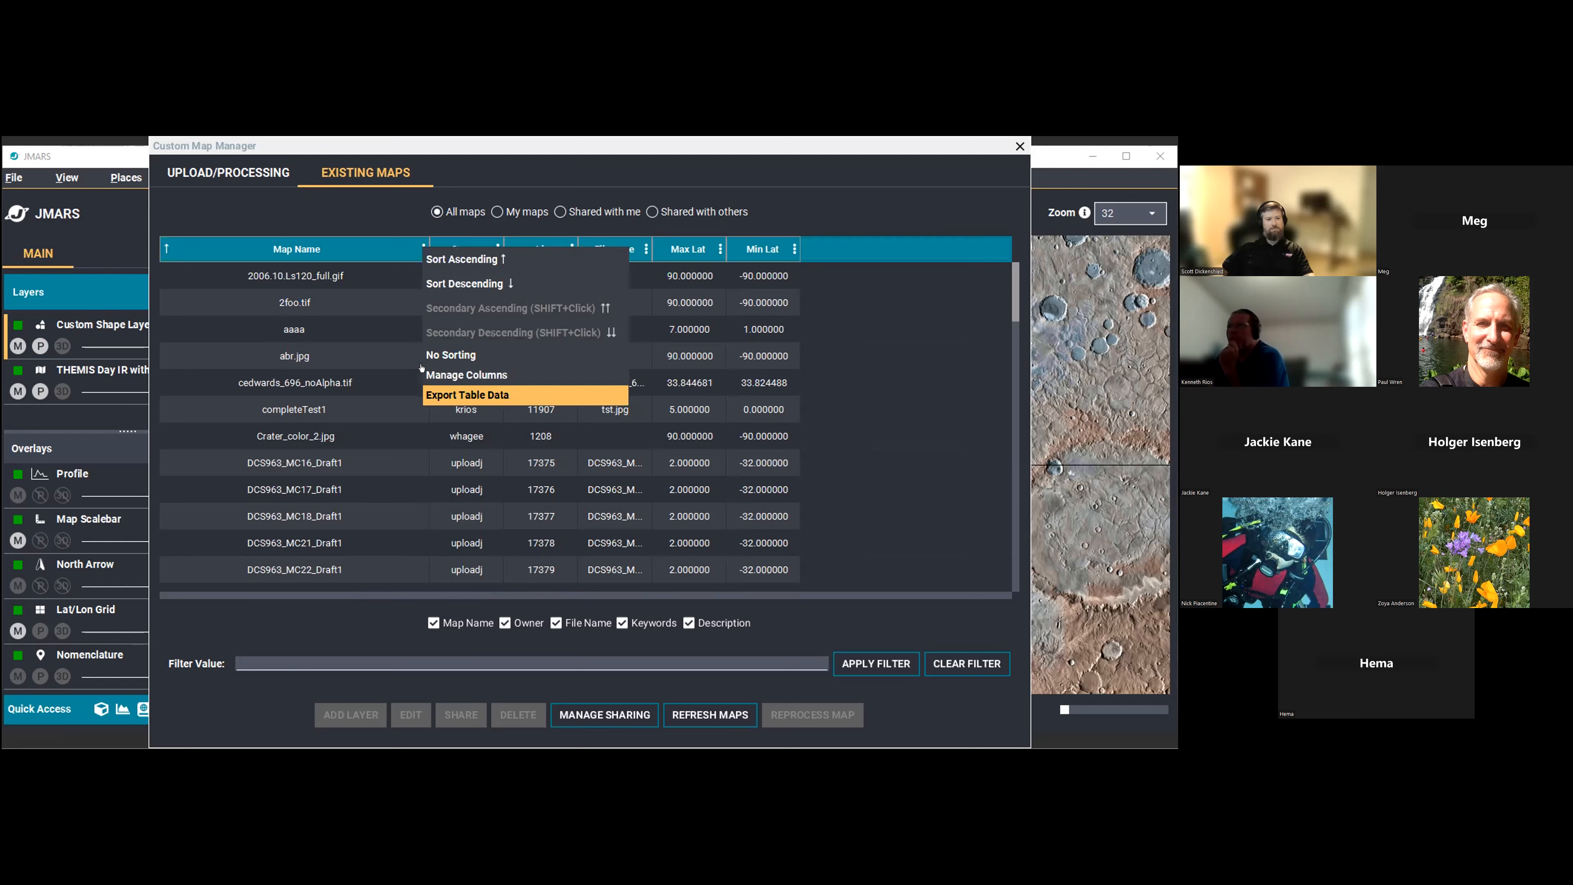
left_click(427, 394)
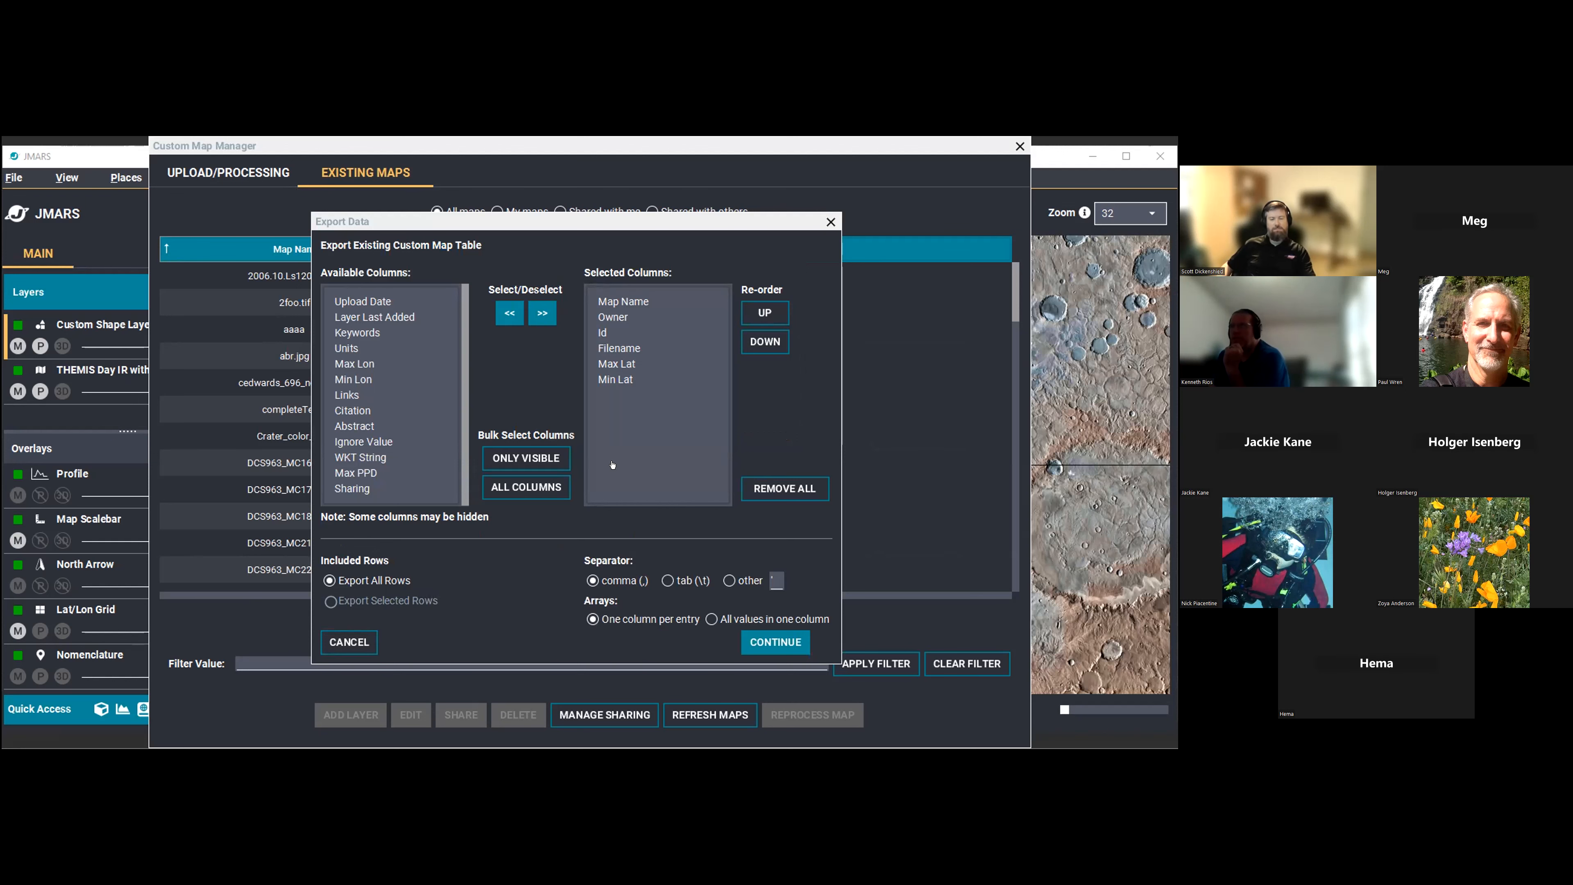
left_click_drag(607, 221, 622, 388)
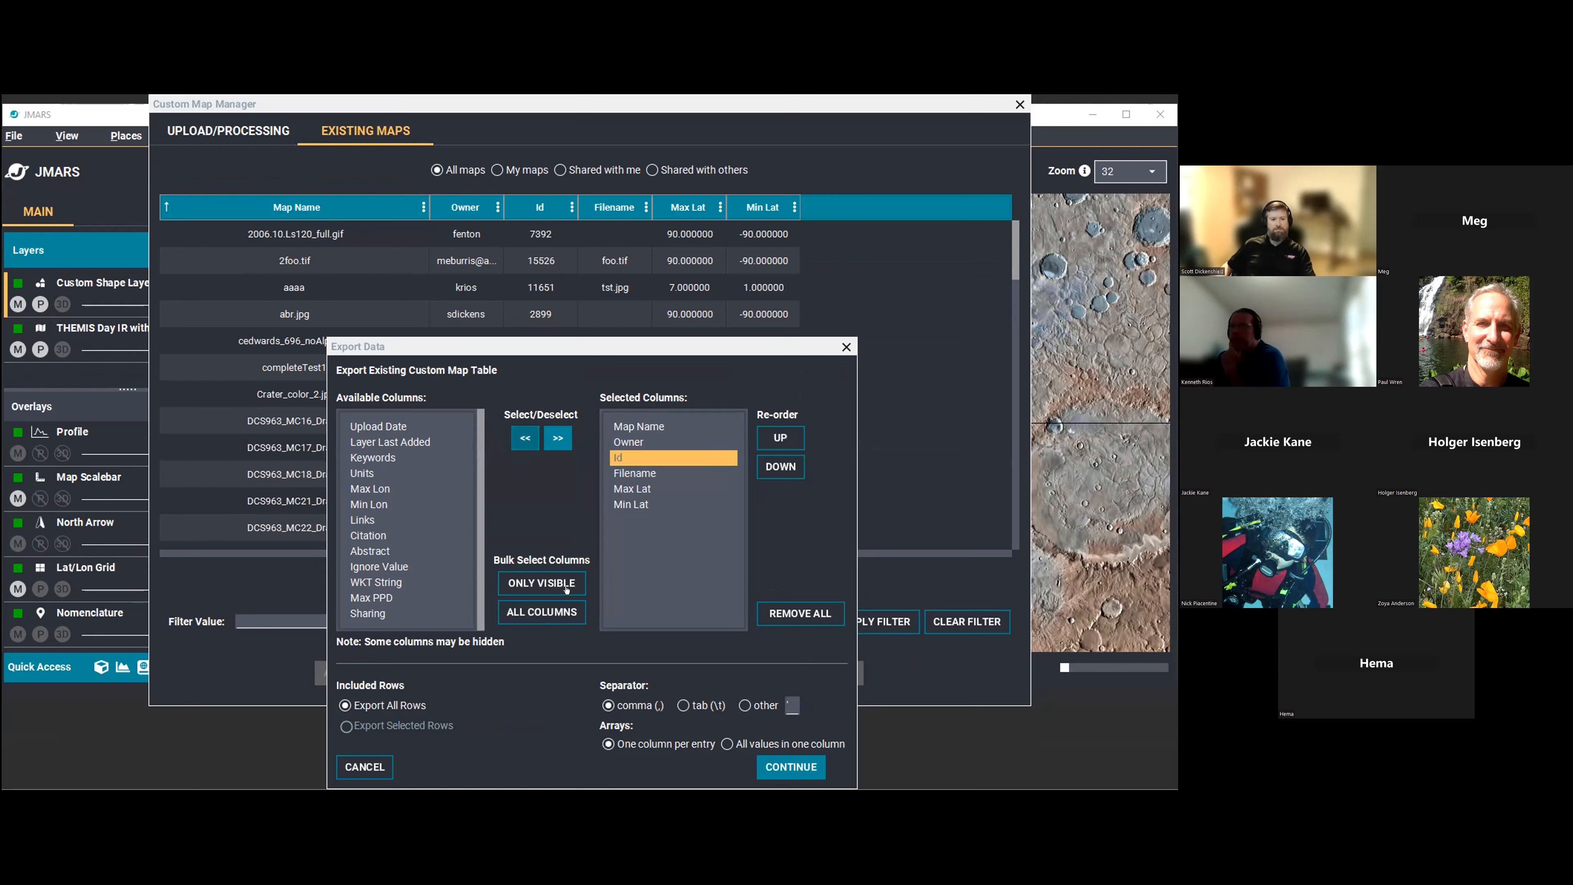
scroll(422, 526, "down", 1)
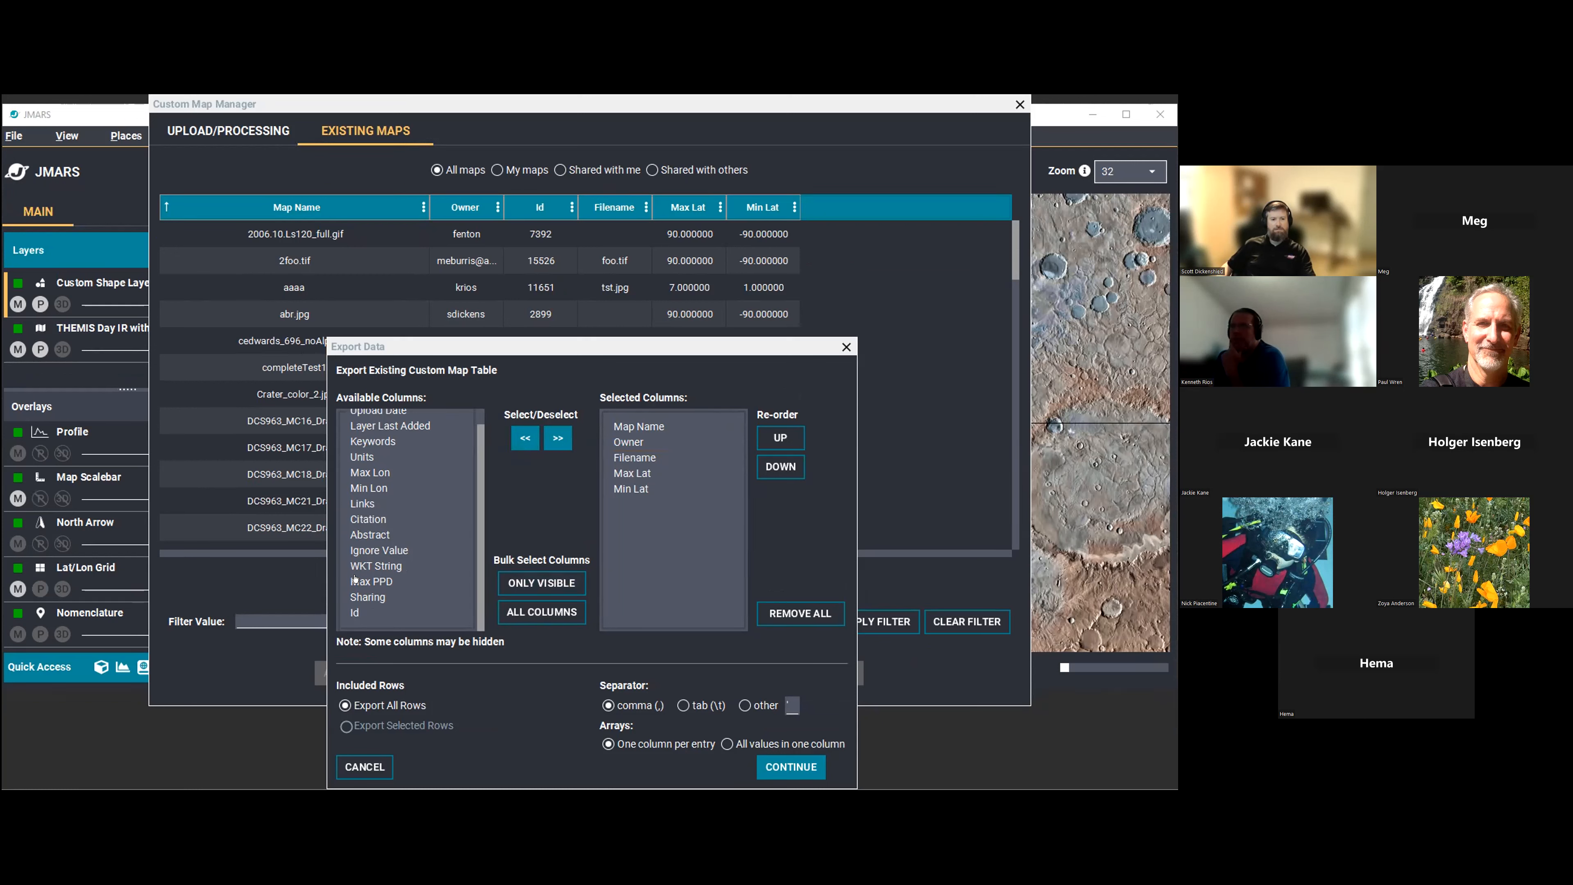
scroll(375, 502, "up", 1)
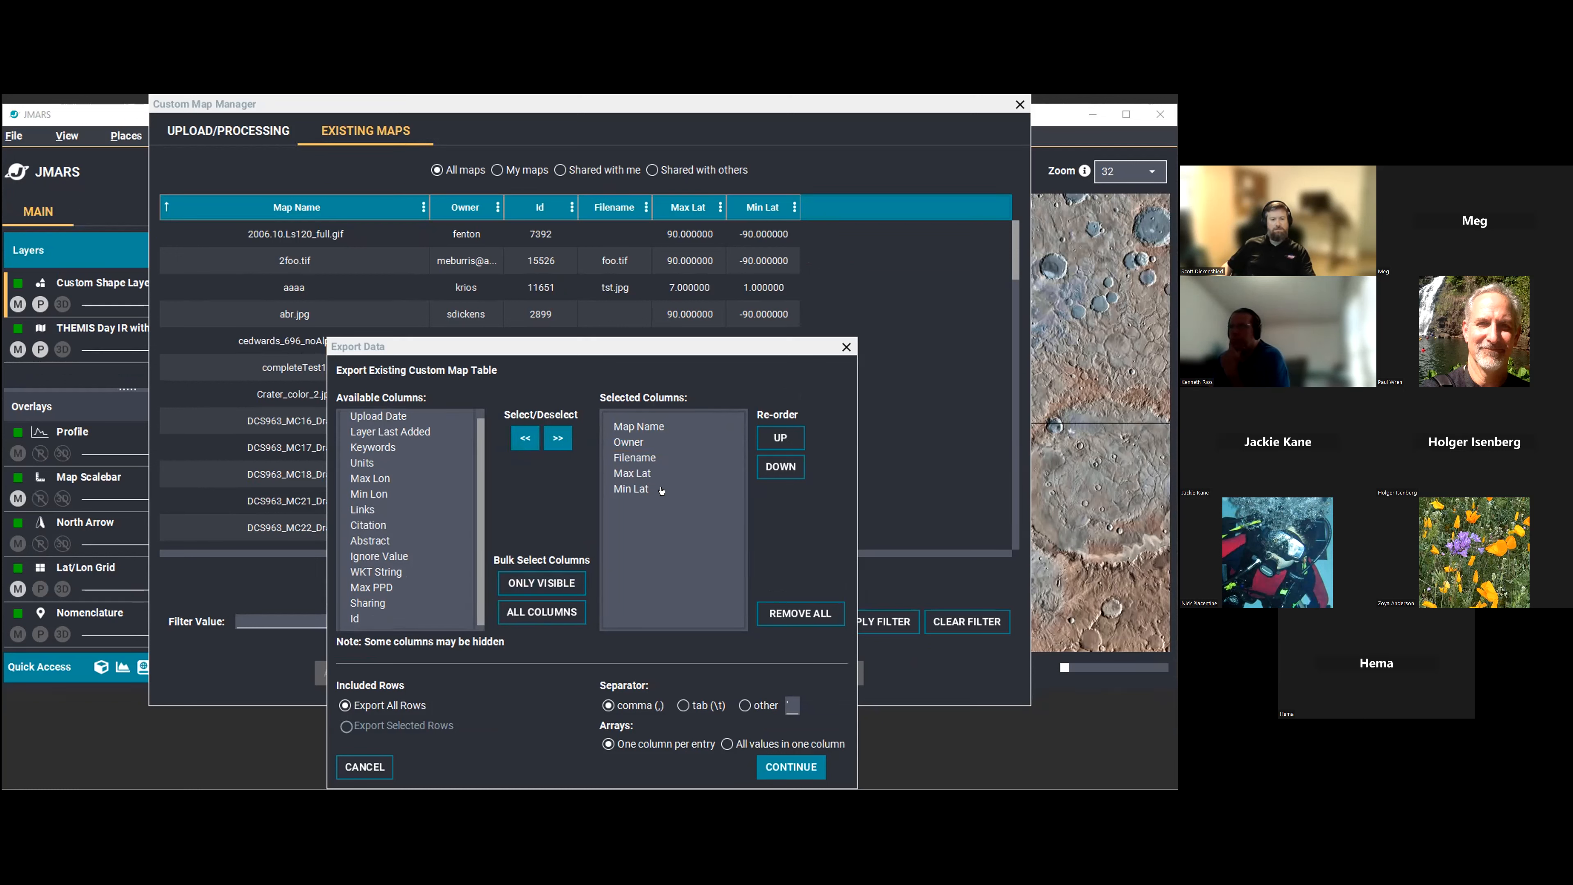
Reset the export selection to only the visible columns, include all columns, and return to only the visible ones.
left_click(544, 579)
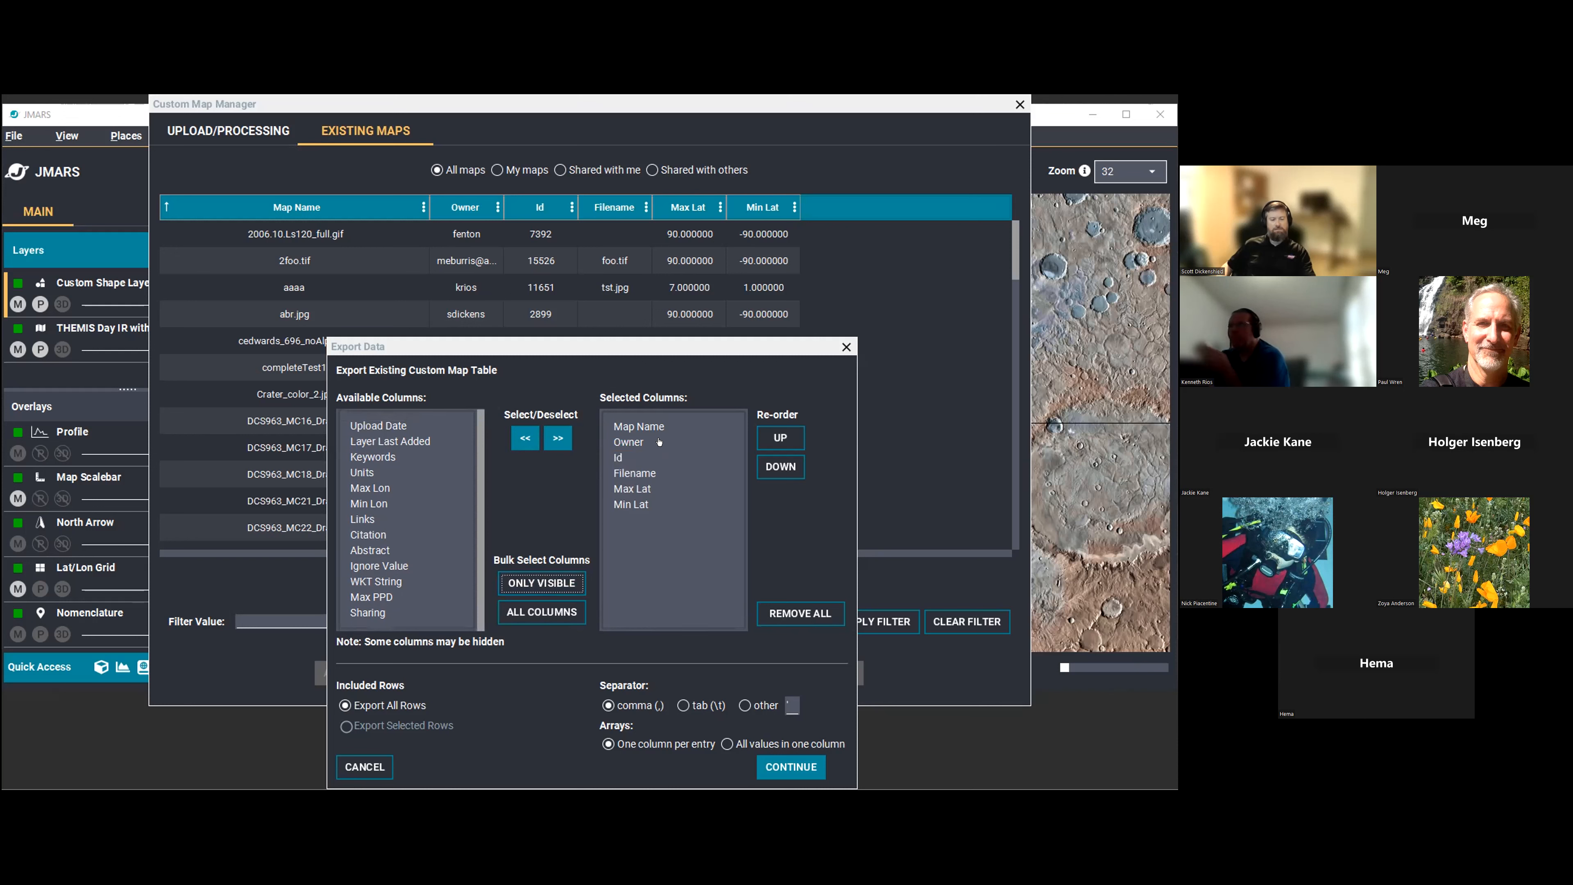
left_click(543, 611)
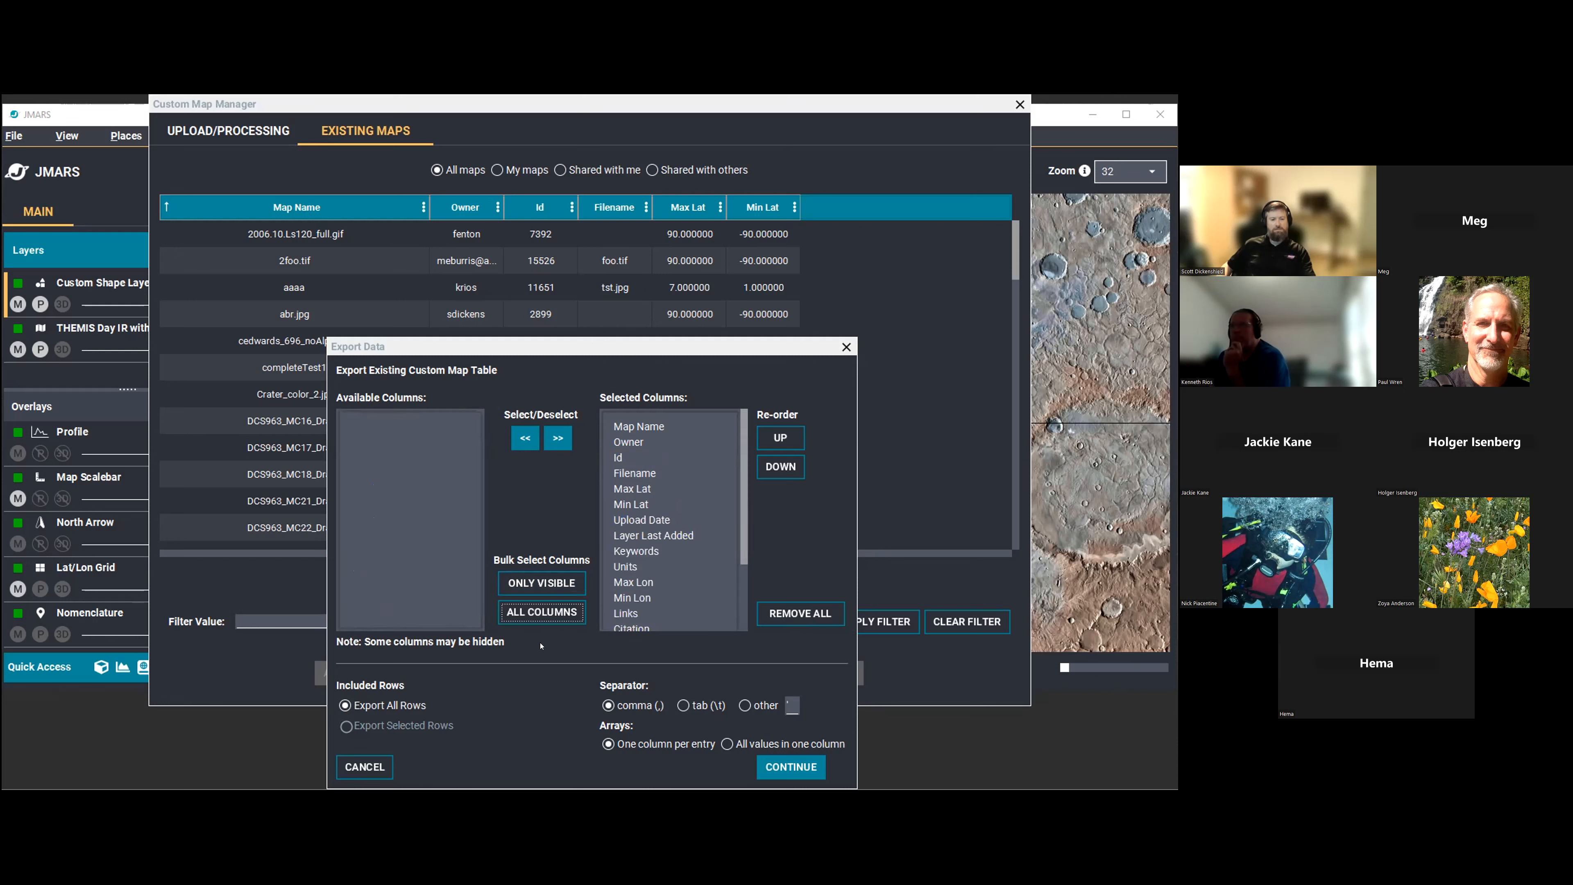
left_click(543, 579)
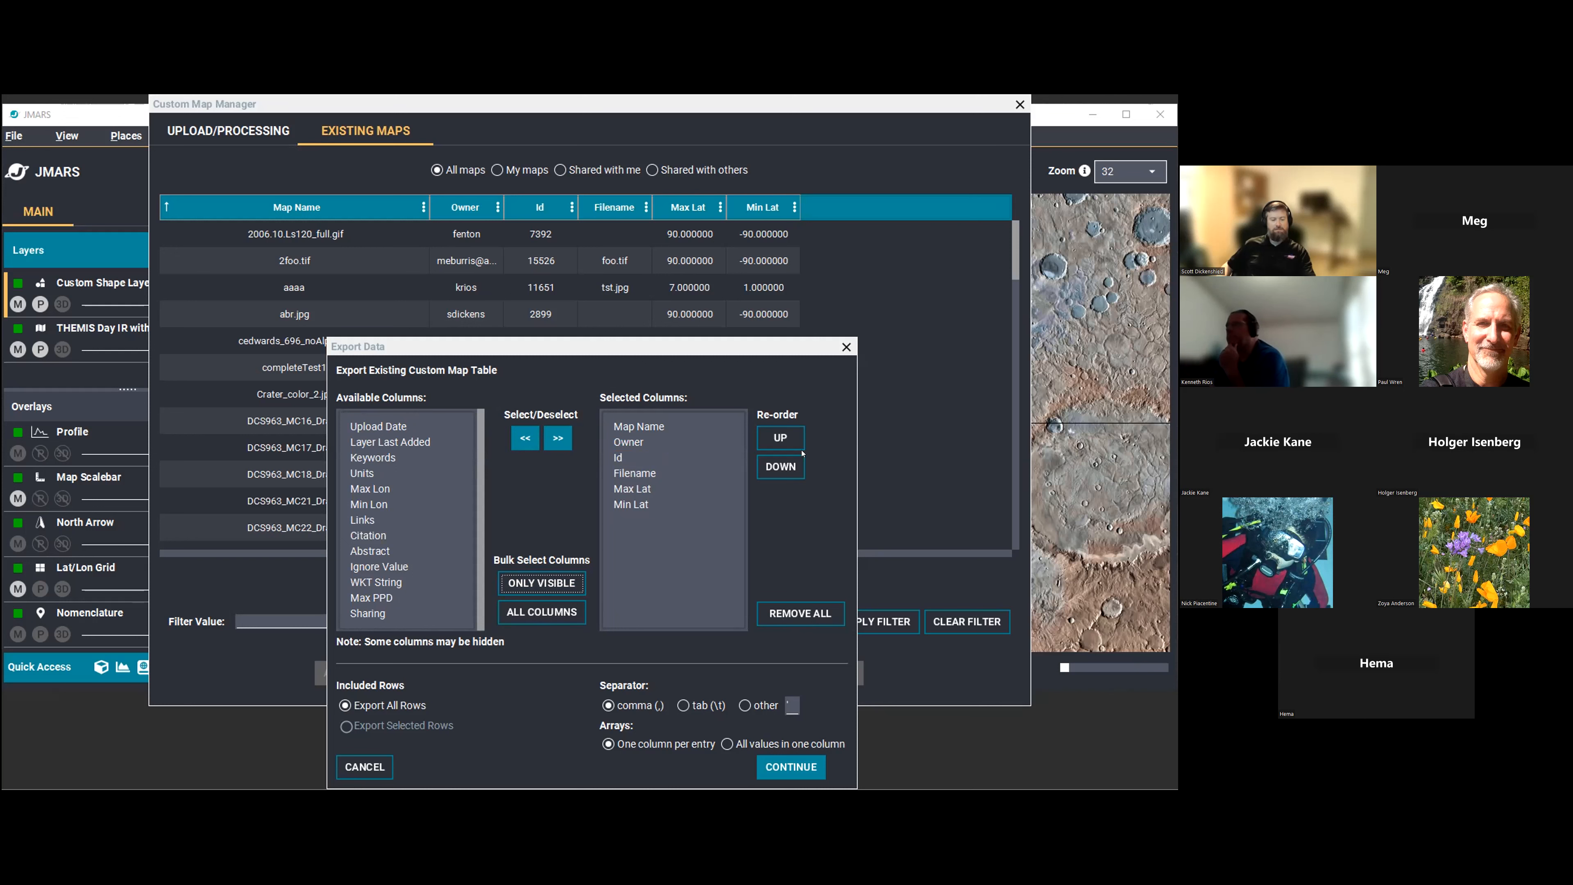
Reorder the selected export columns by moving Owner below Max Lat, and place Filename and Max Lat together before Map Name.
left_click(779, 441)
left_click(788, 466)
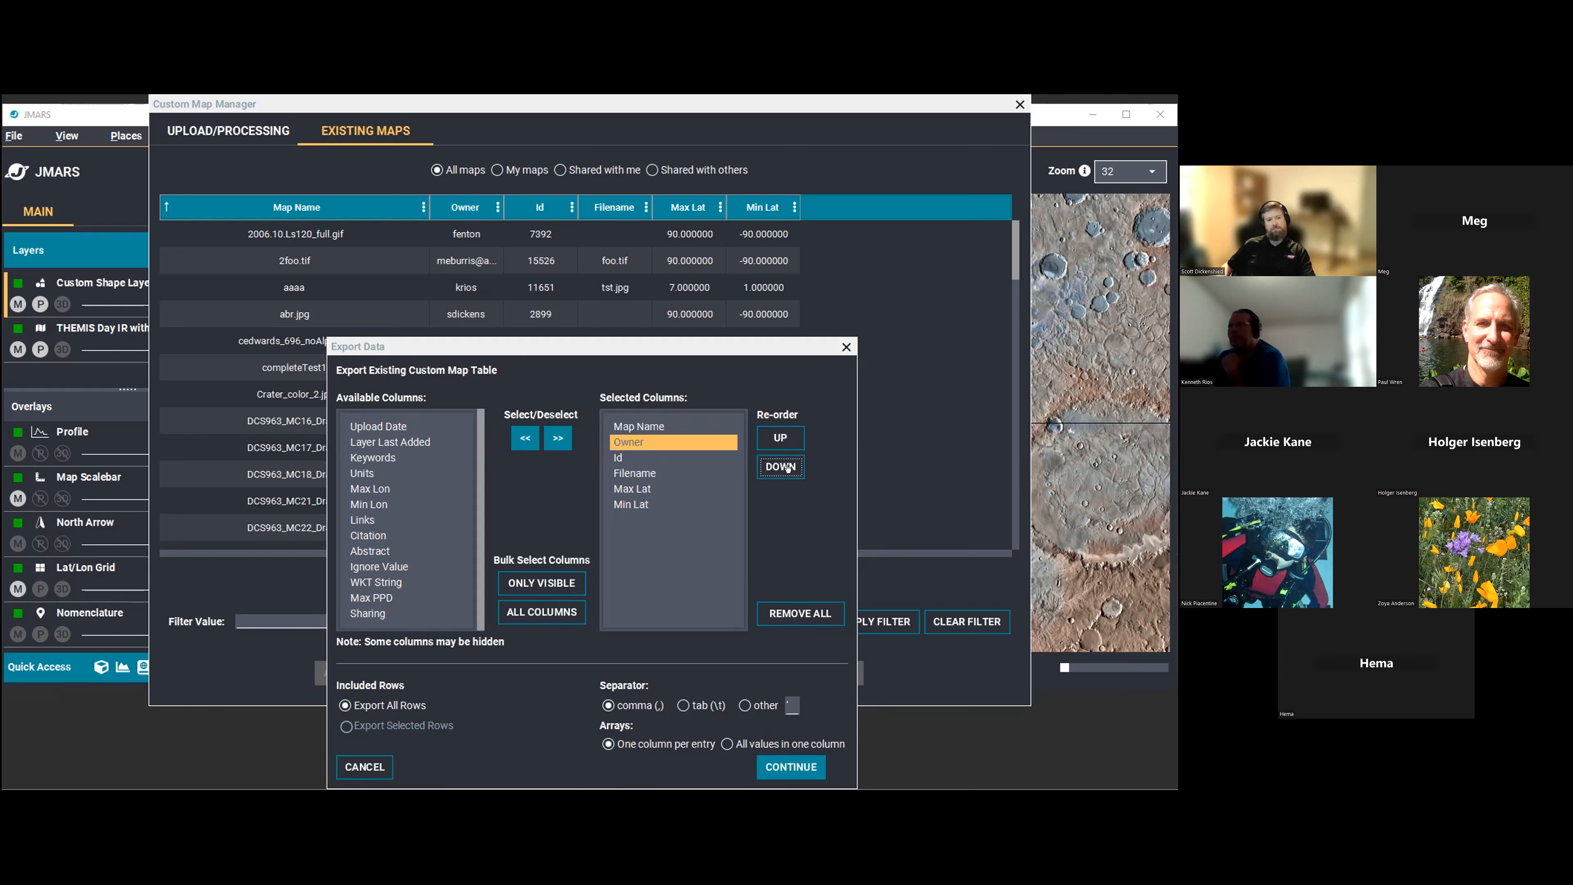
double_click(788, 467)
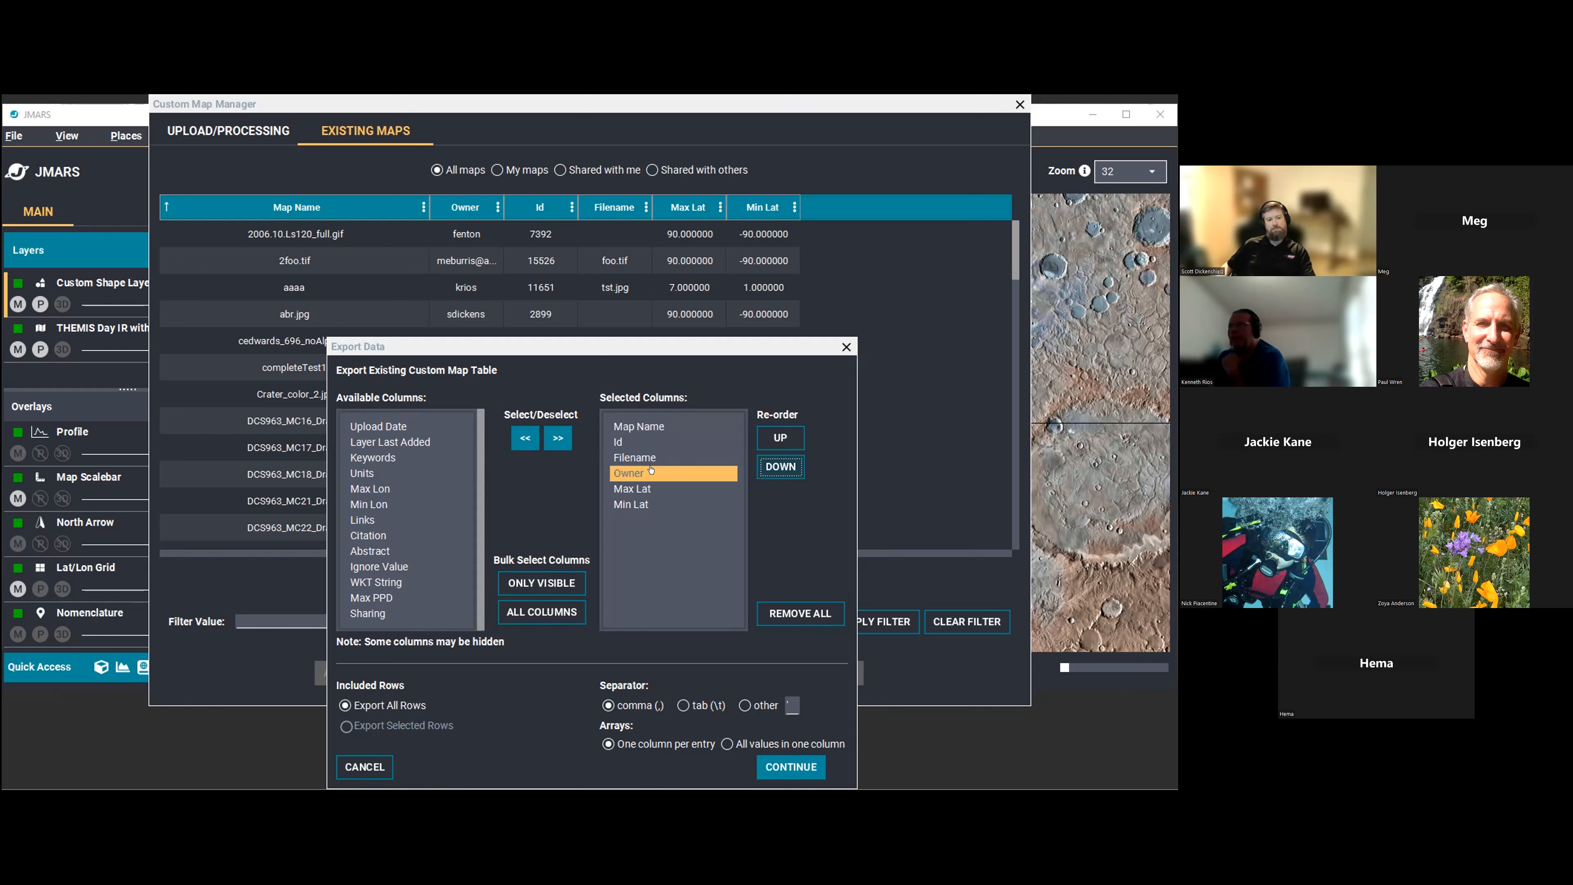
left_click_drag(658, 416, 669, 493)
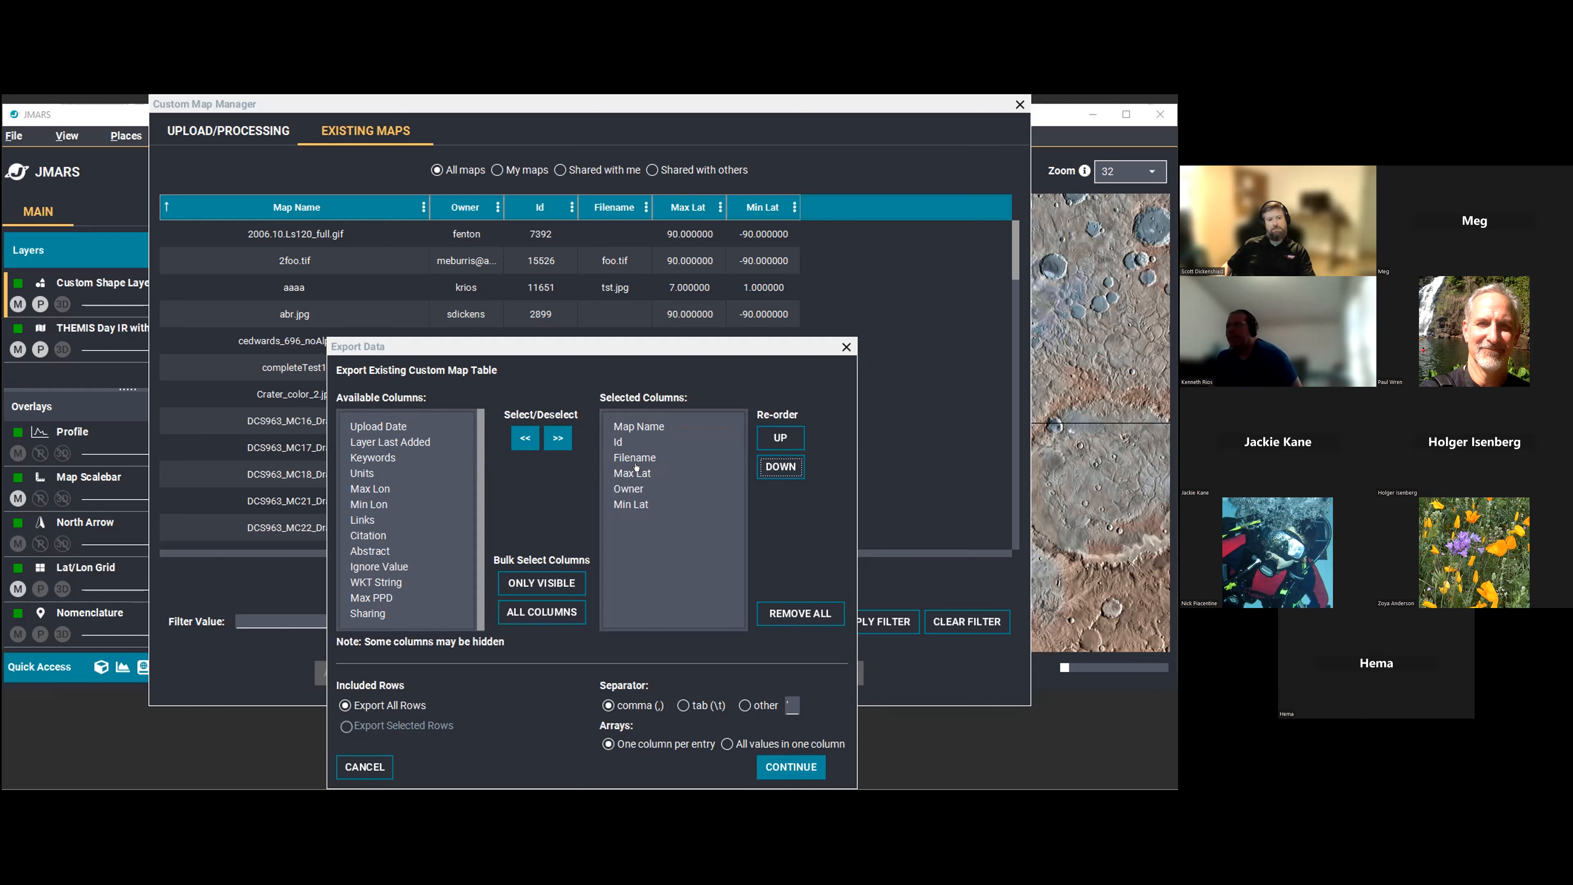
left_click(636, 469)
left_click(637, 458, "ctrl")
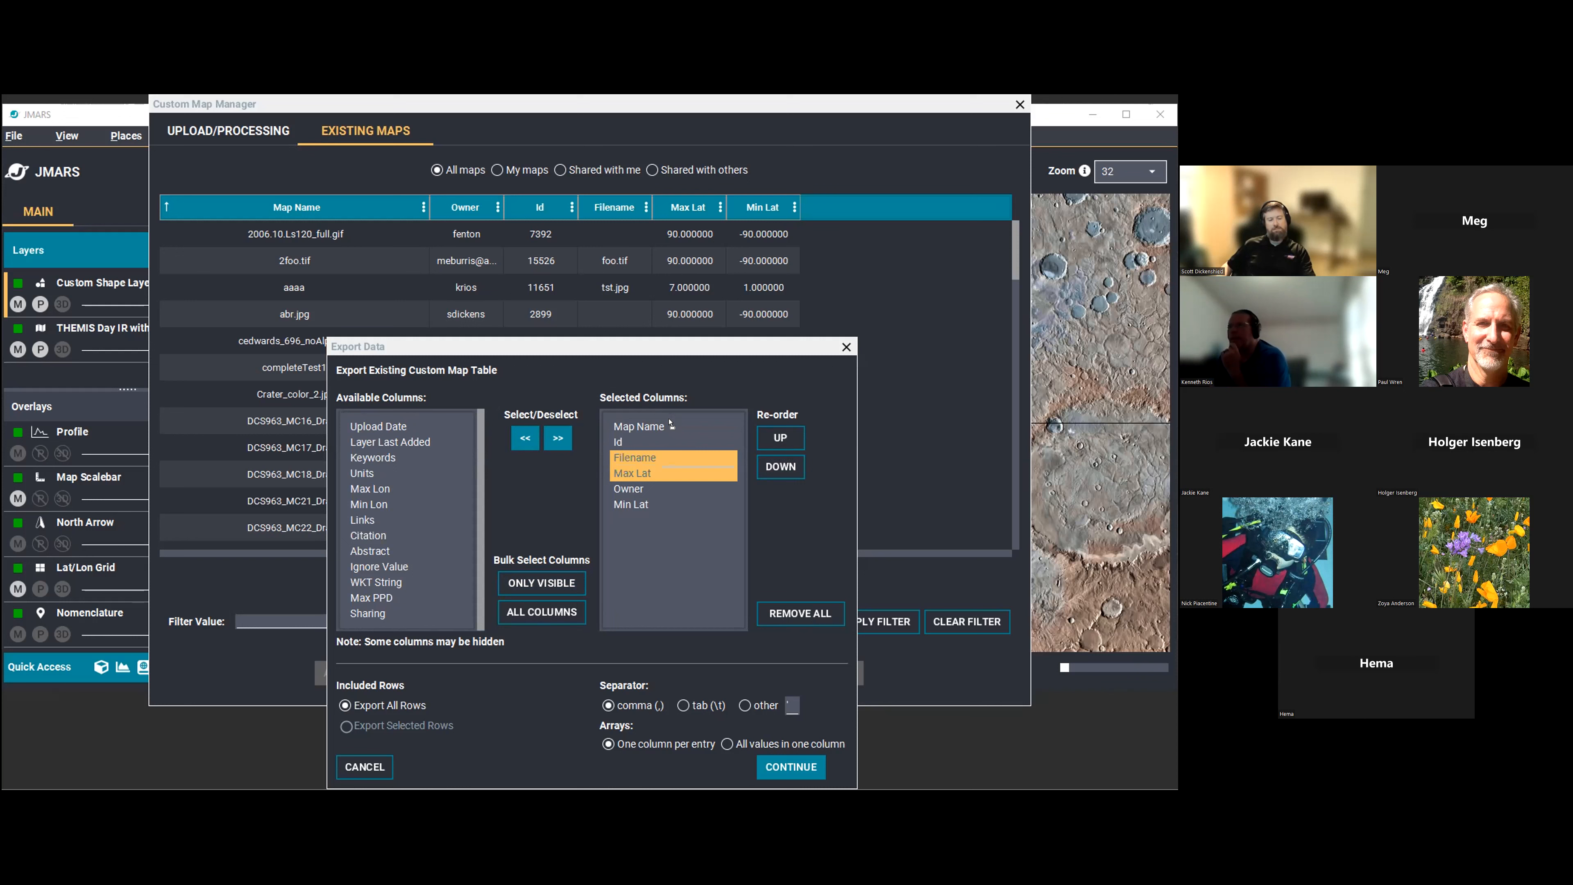
left_click_drag(670, 424, 670, 421)
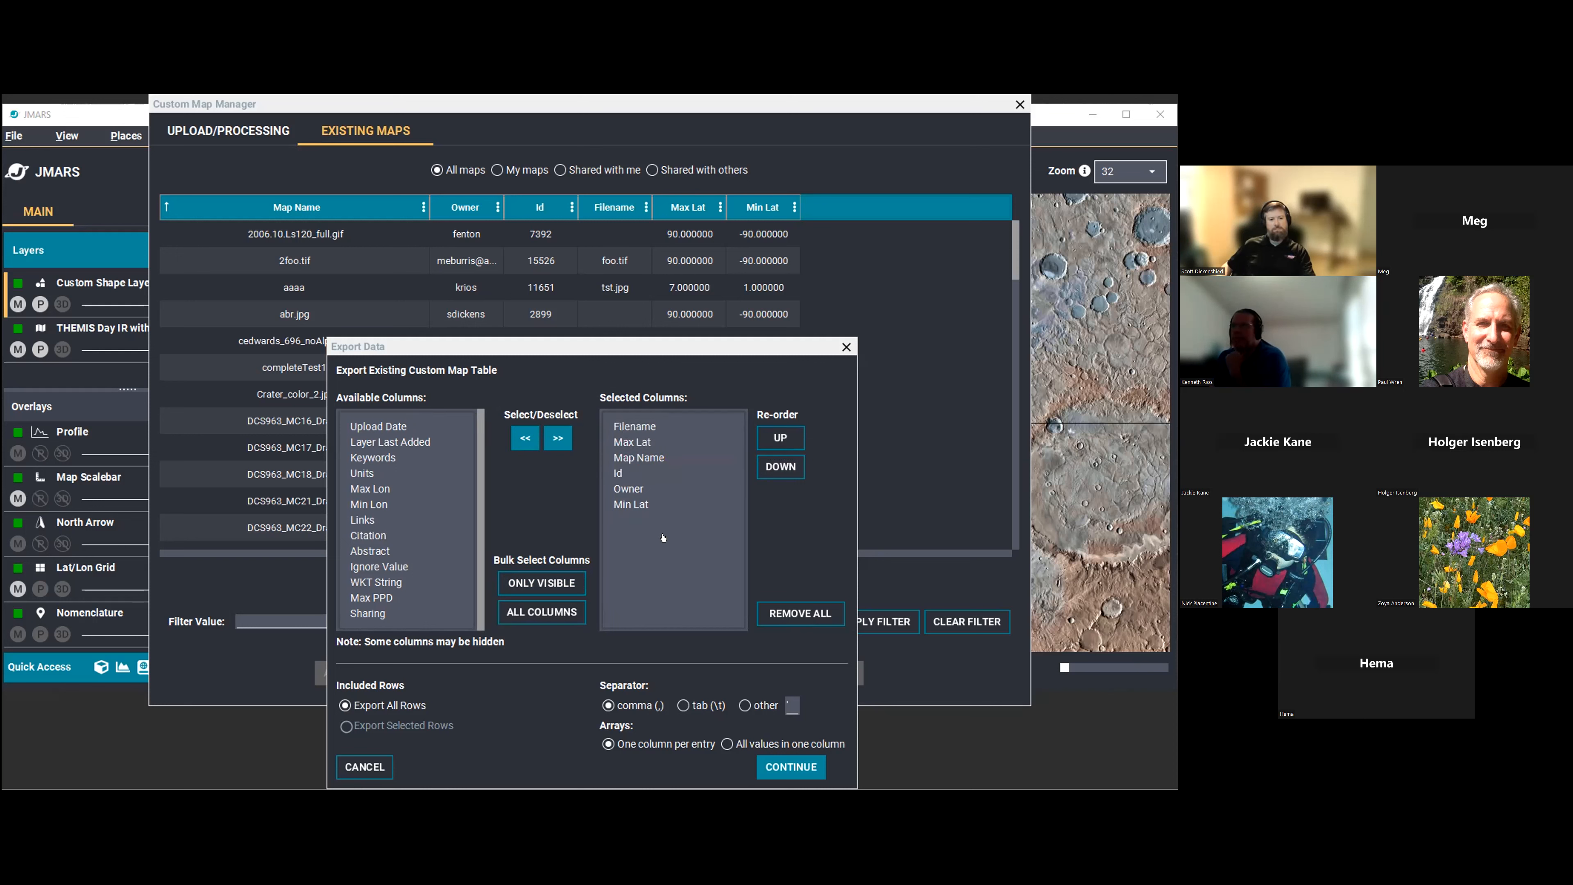
Remove all selected export columns, try to continue the export without any, and reselect only the visible columns.
left_click(811, 613)
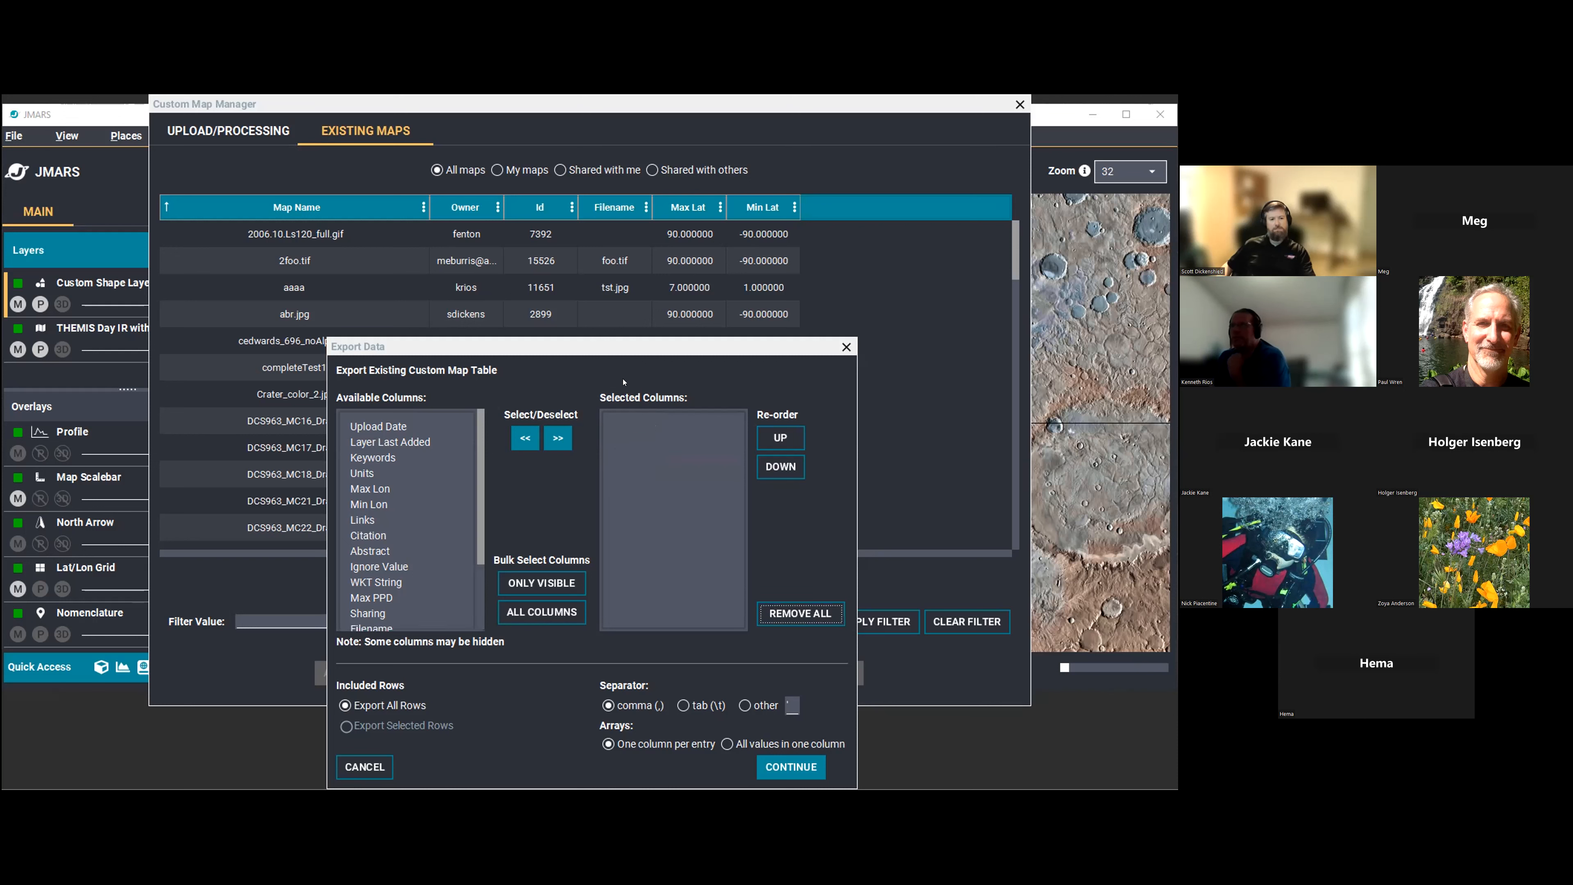
left_click(790, 766)
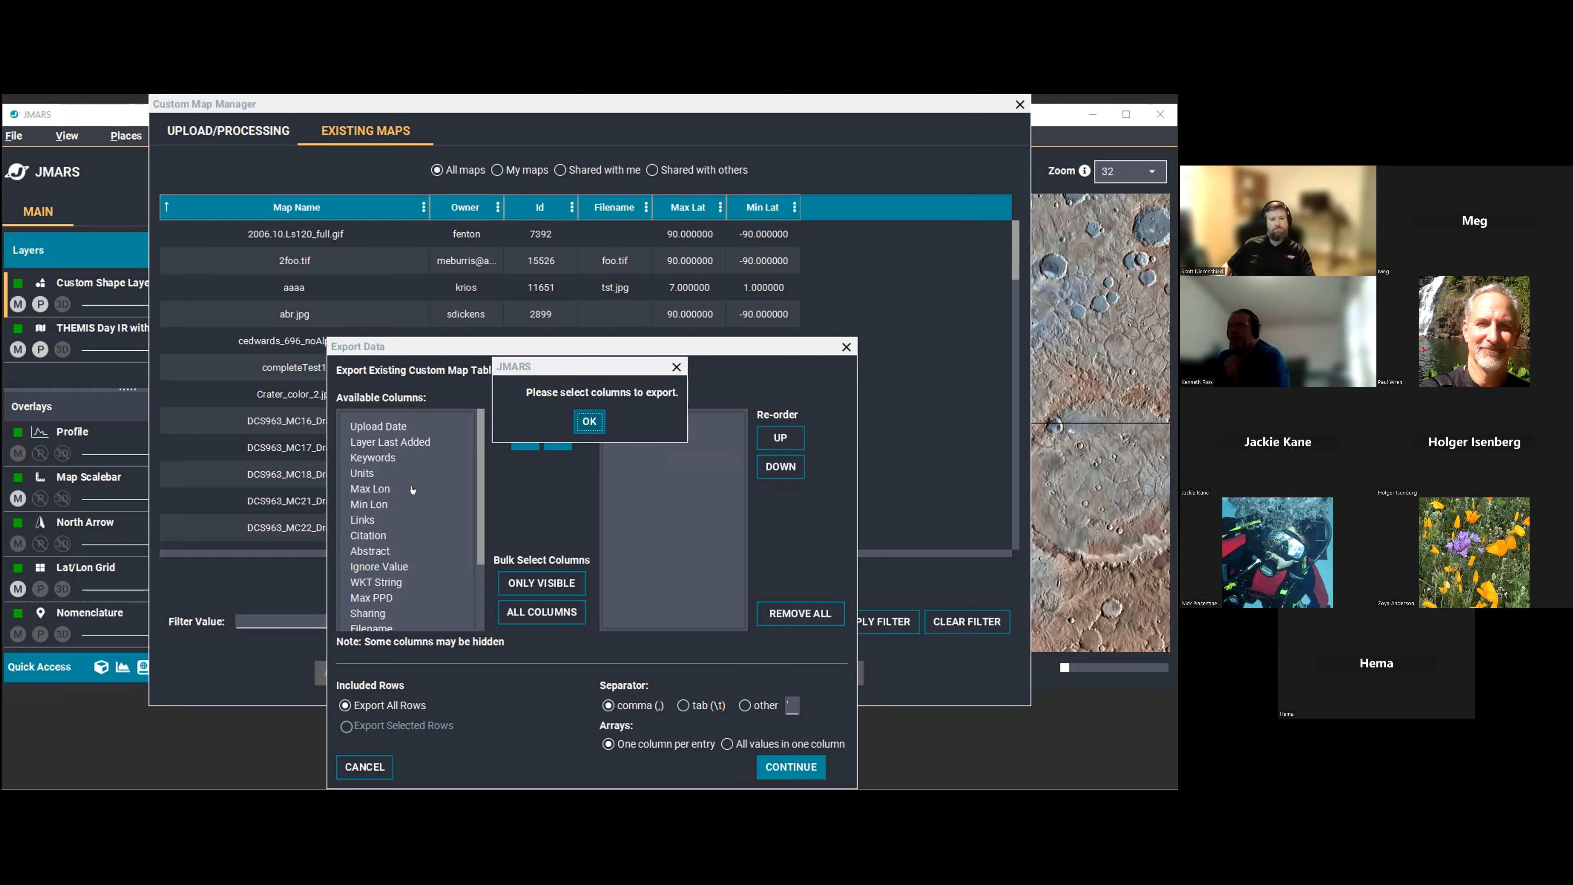
key("Return")
left_click(541, 583)
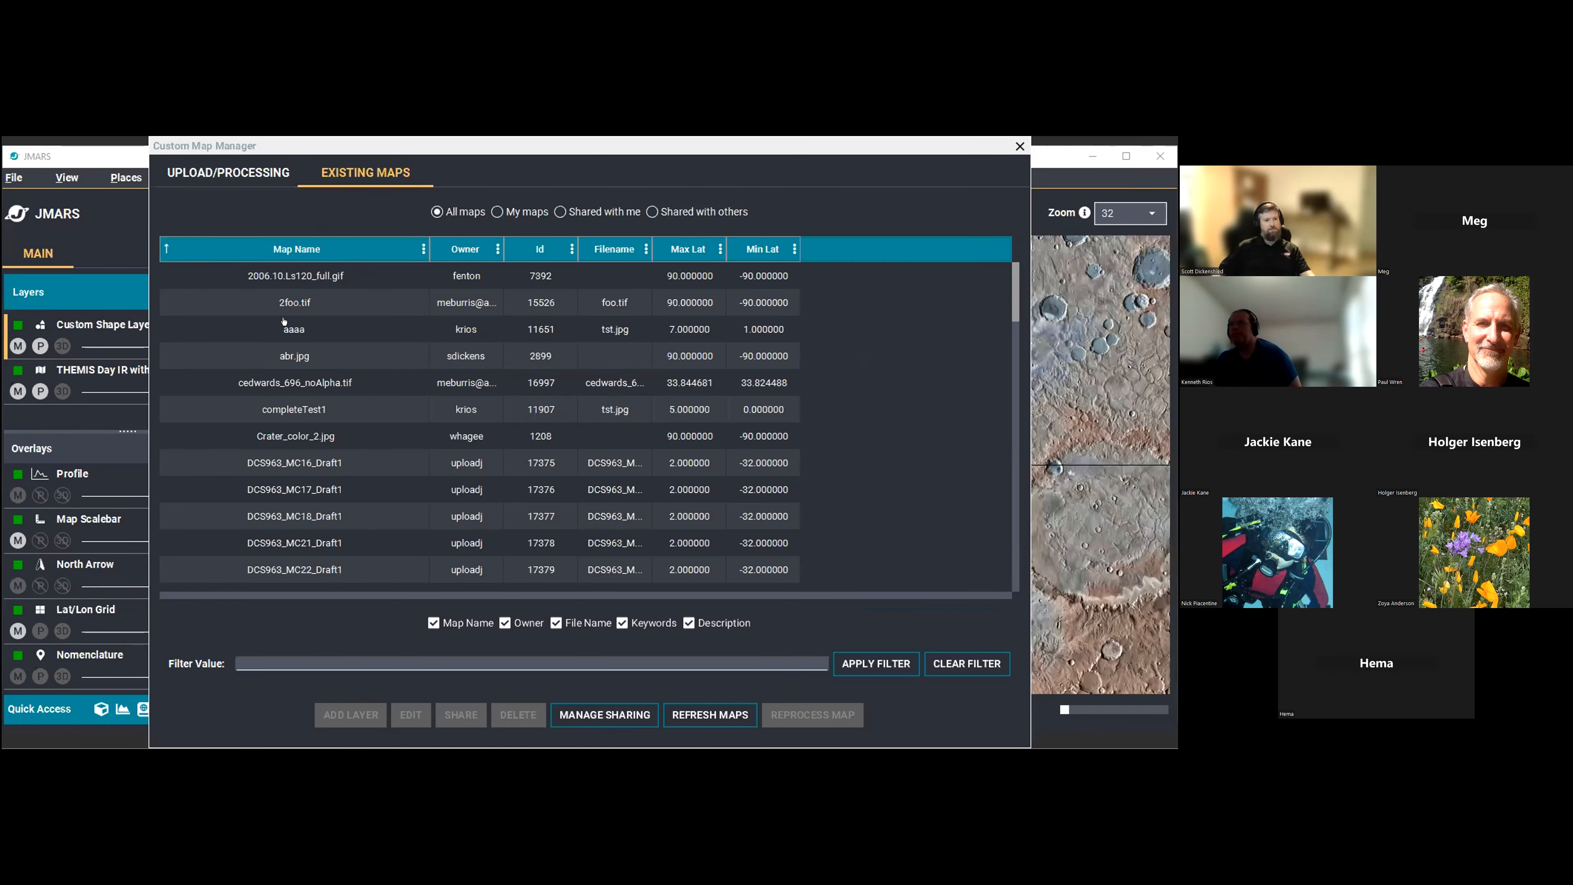
Select the maps from 2foo.tif through completeTest1, review the table export options for the selected rows, and cancel the export.
left_click(283, 313)
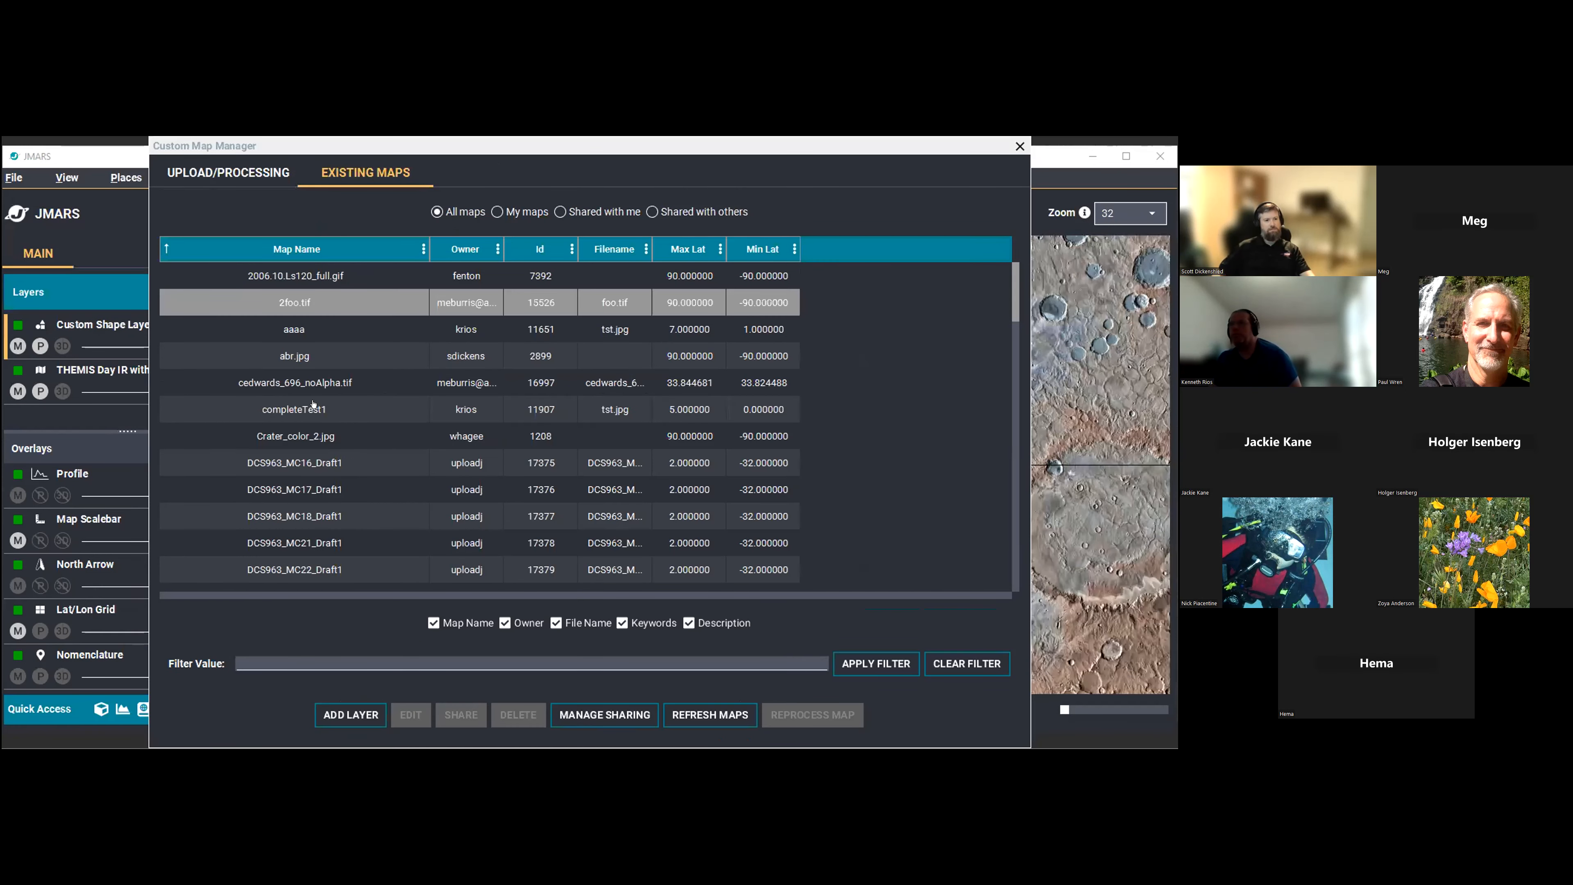
left_click(314, 407, "shift")
right_click(312, 365)
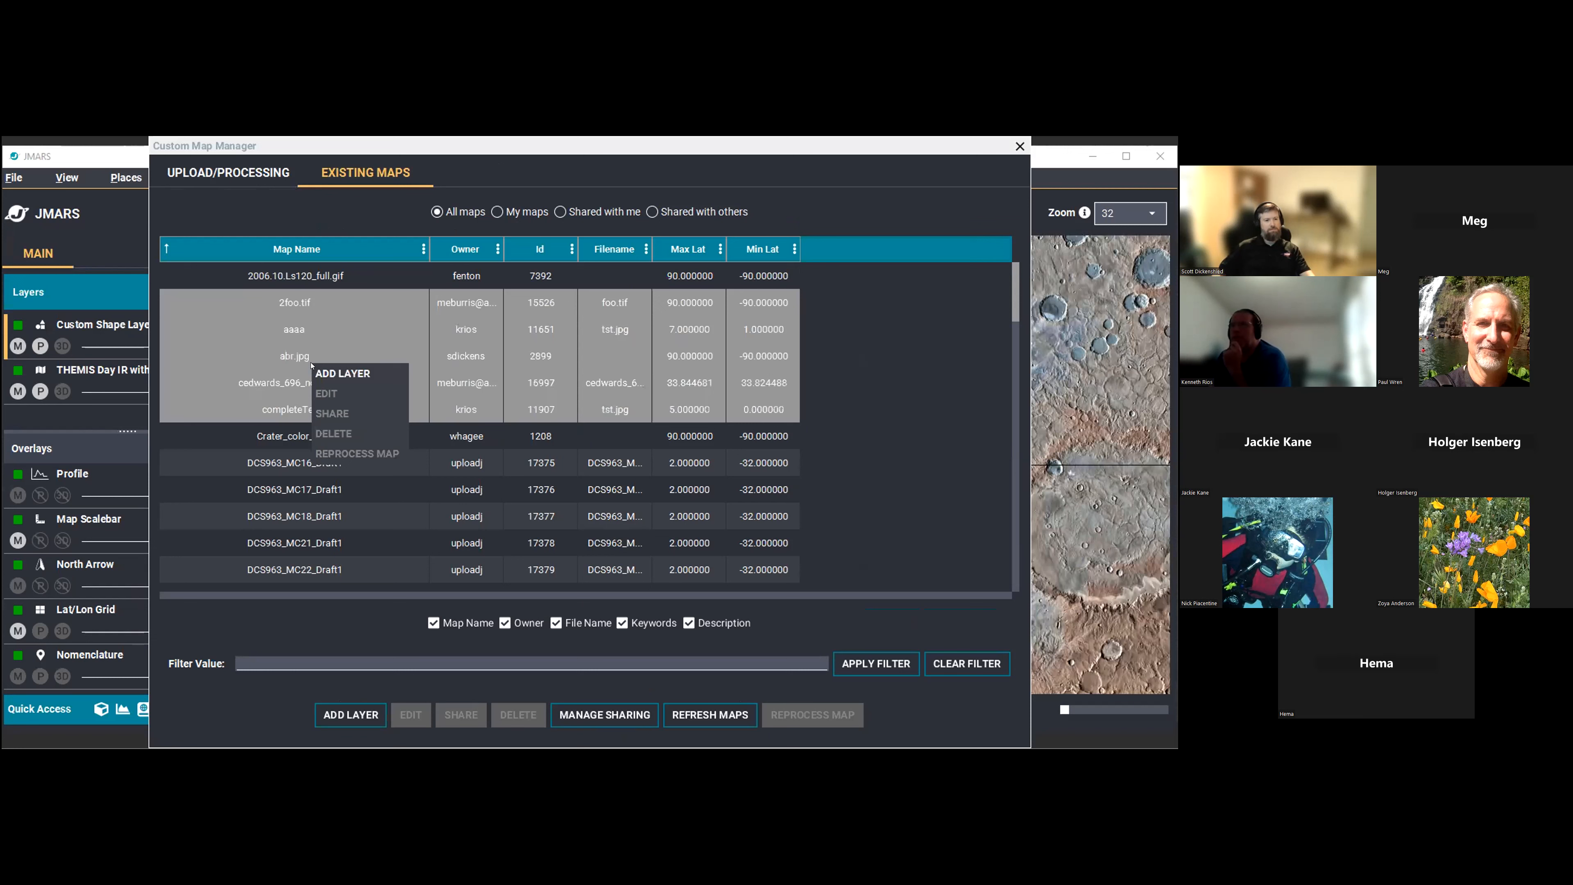
right_click(378, 249)
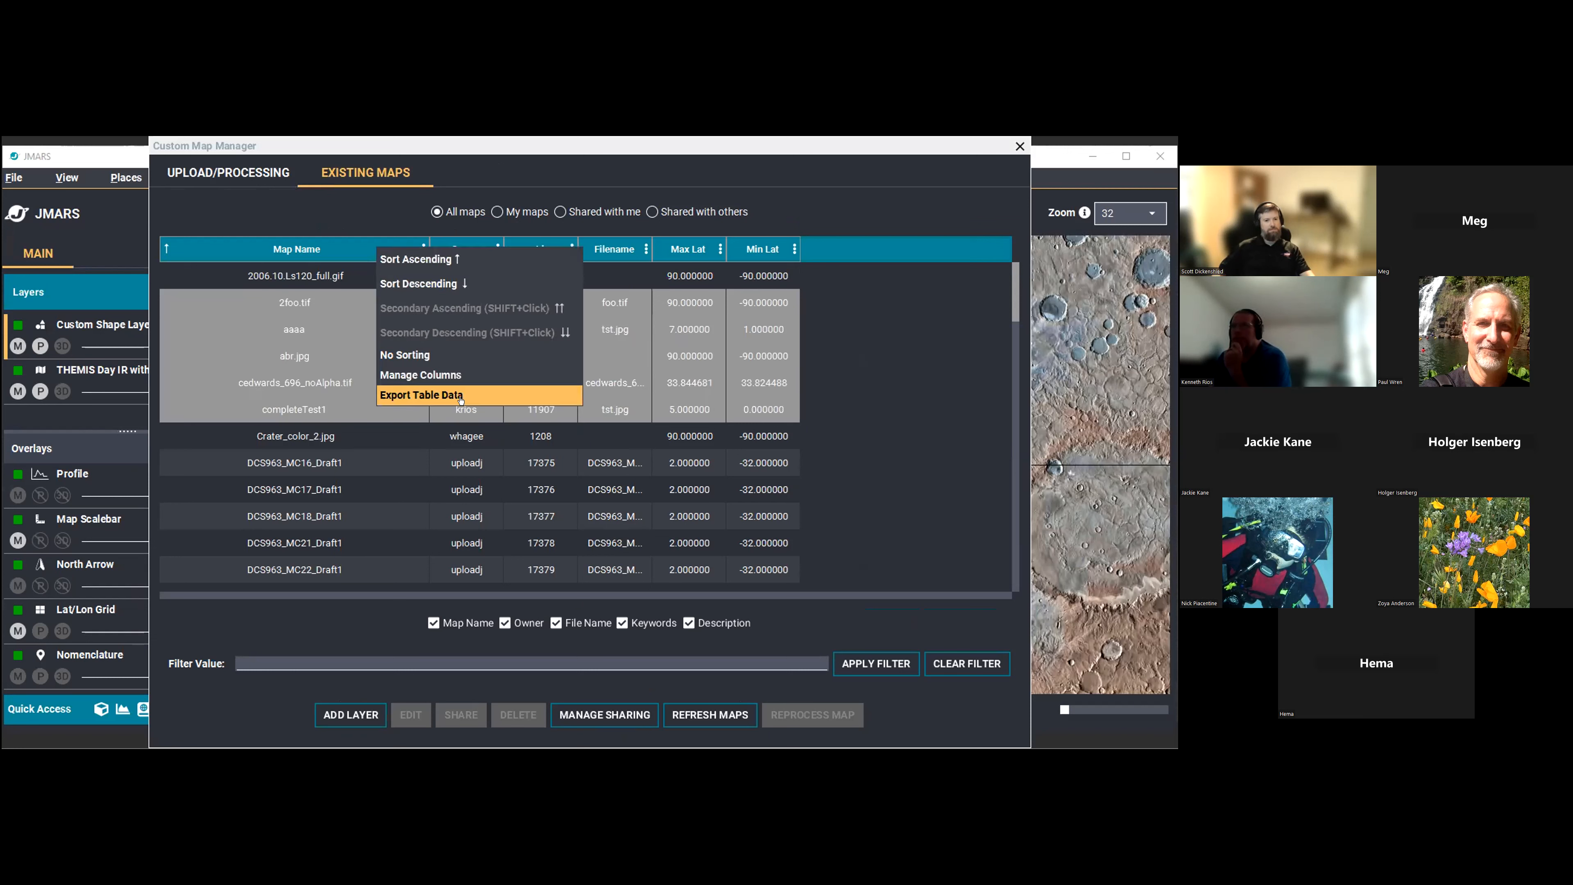
left_click(434, 395)
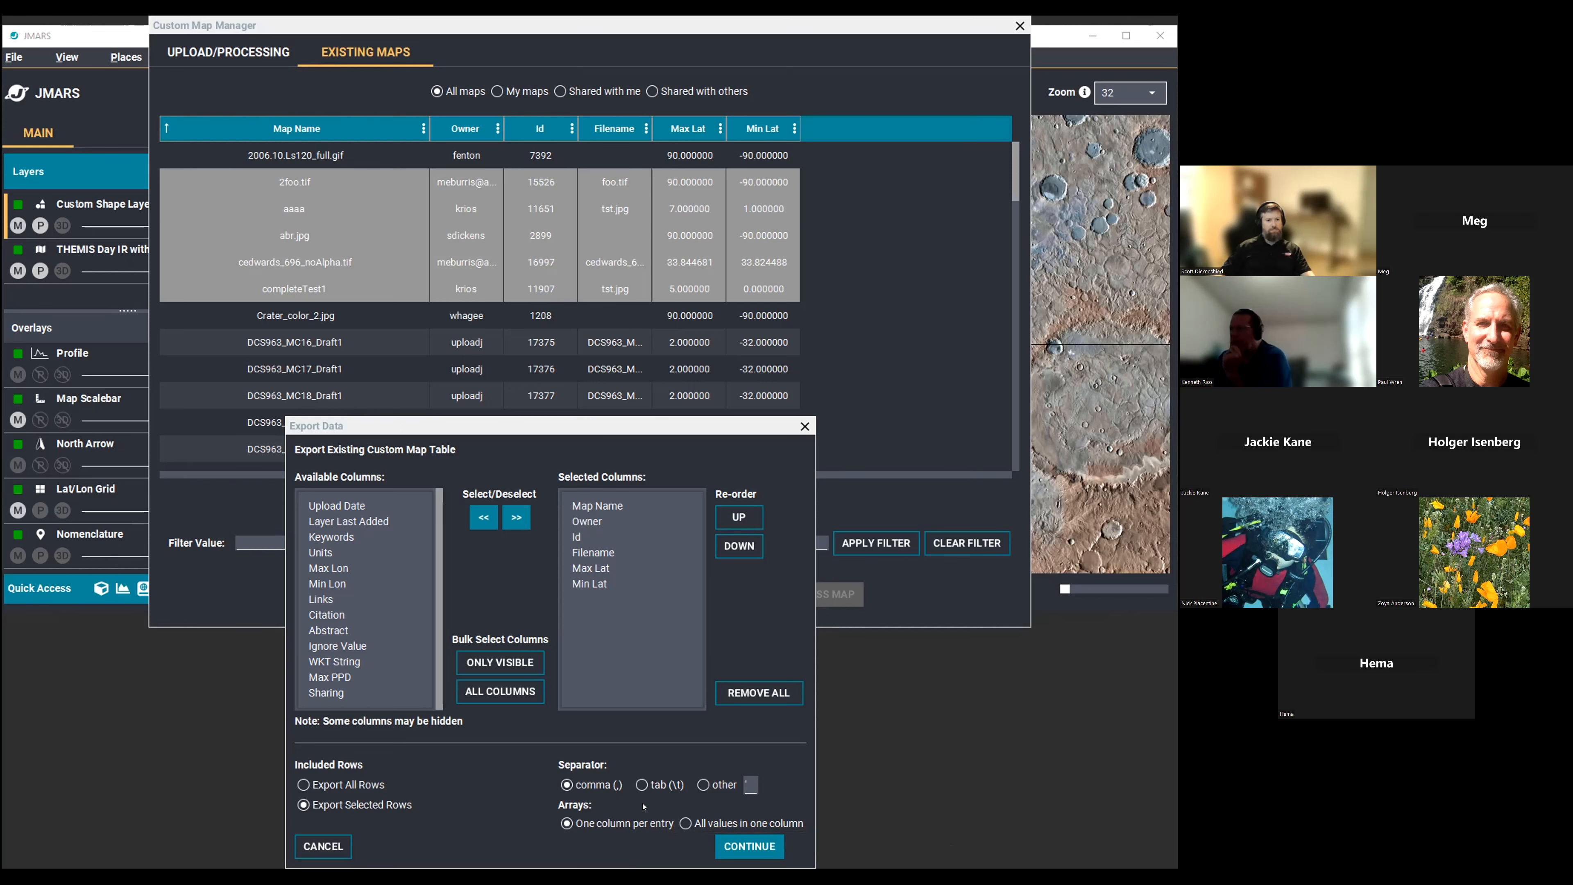
left_click(336, 844)
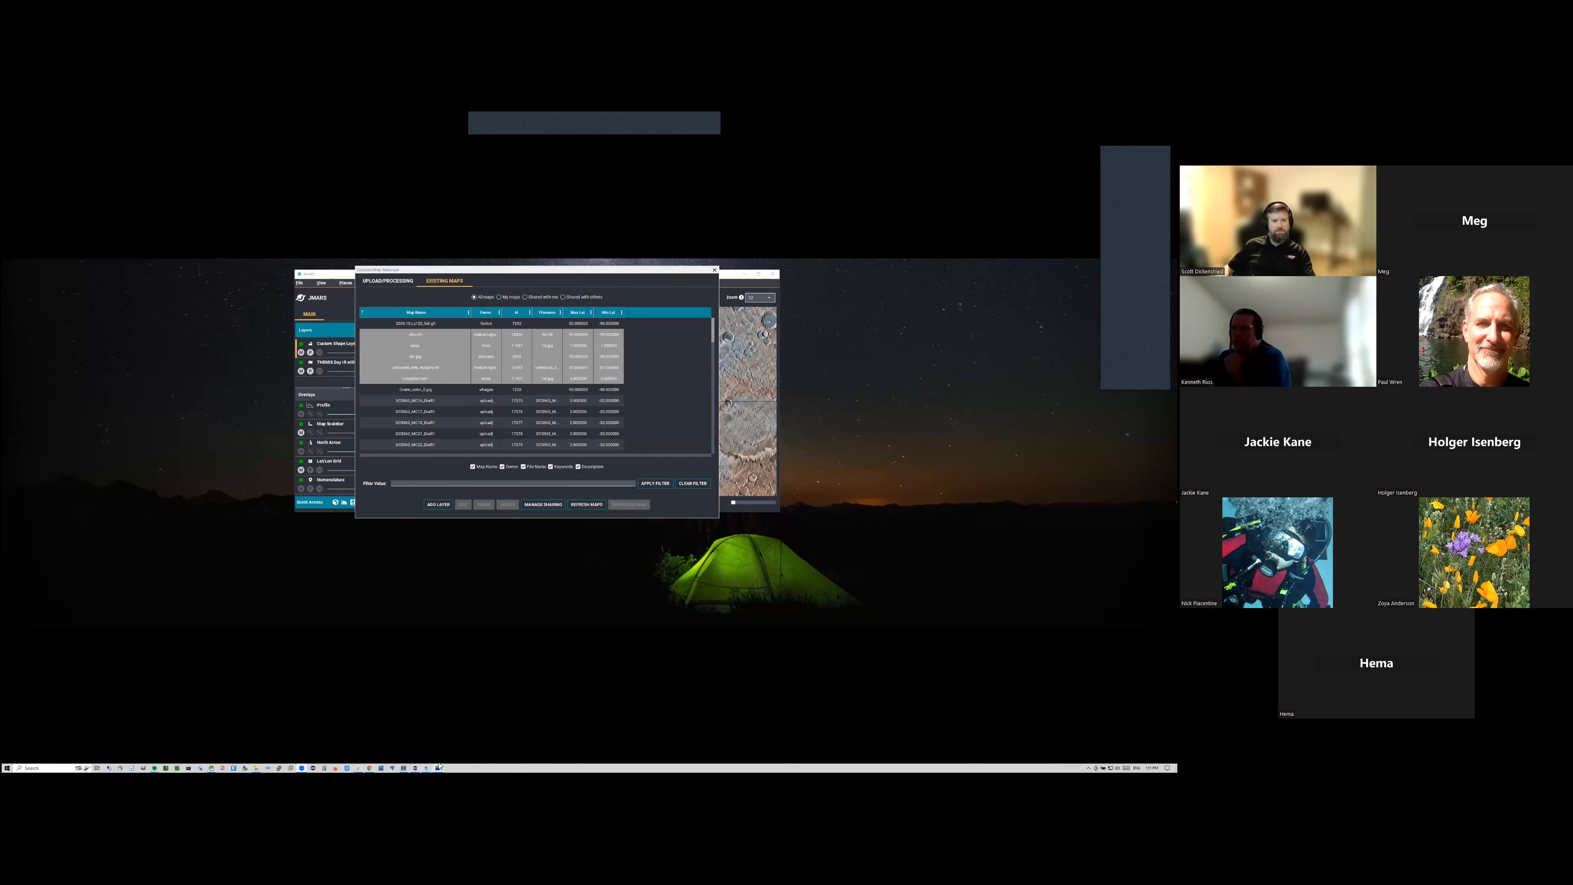
Switch to the image viewer, bring up the screenshots of exported array data, and move the multi-column one over the map manager.
mouse_move(439, 766)
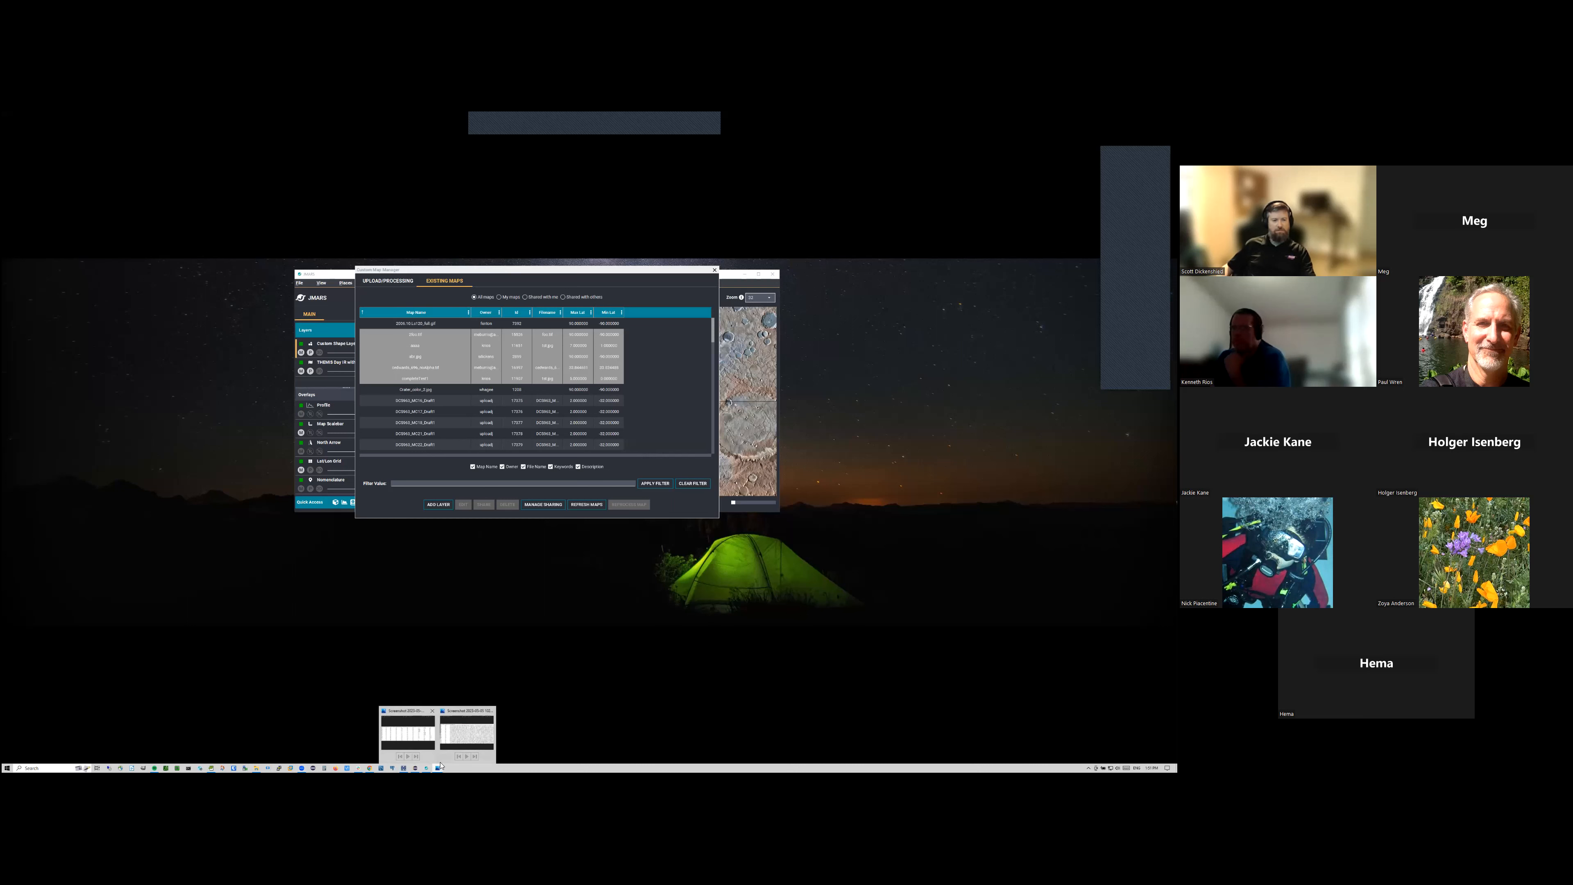
left_click(459, 723)
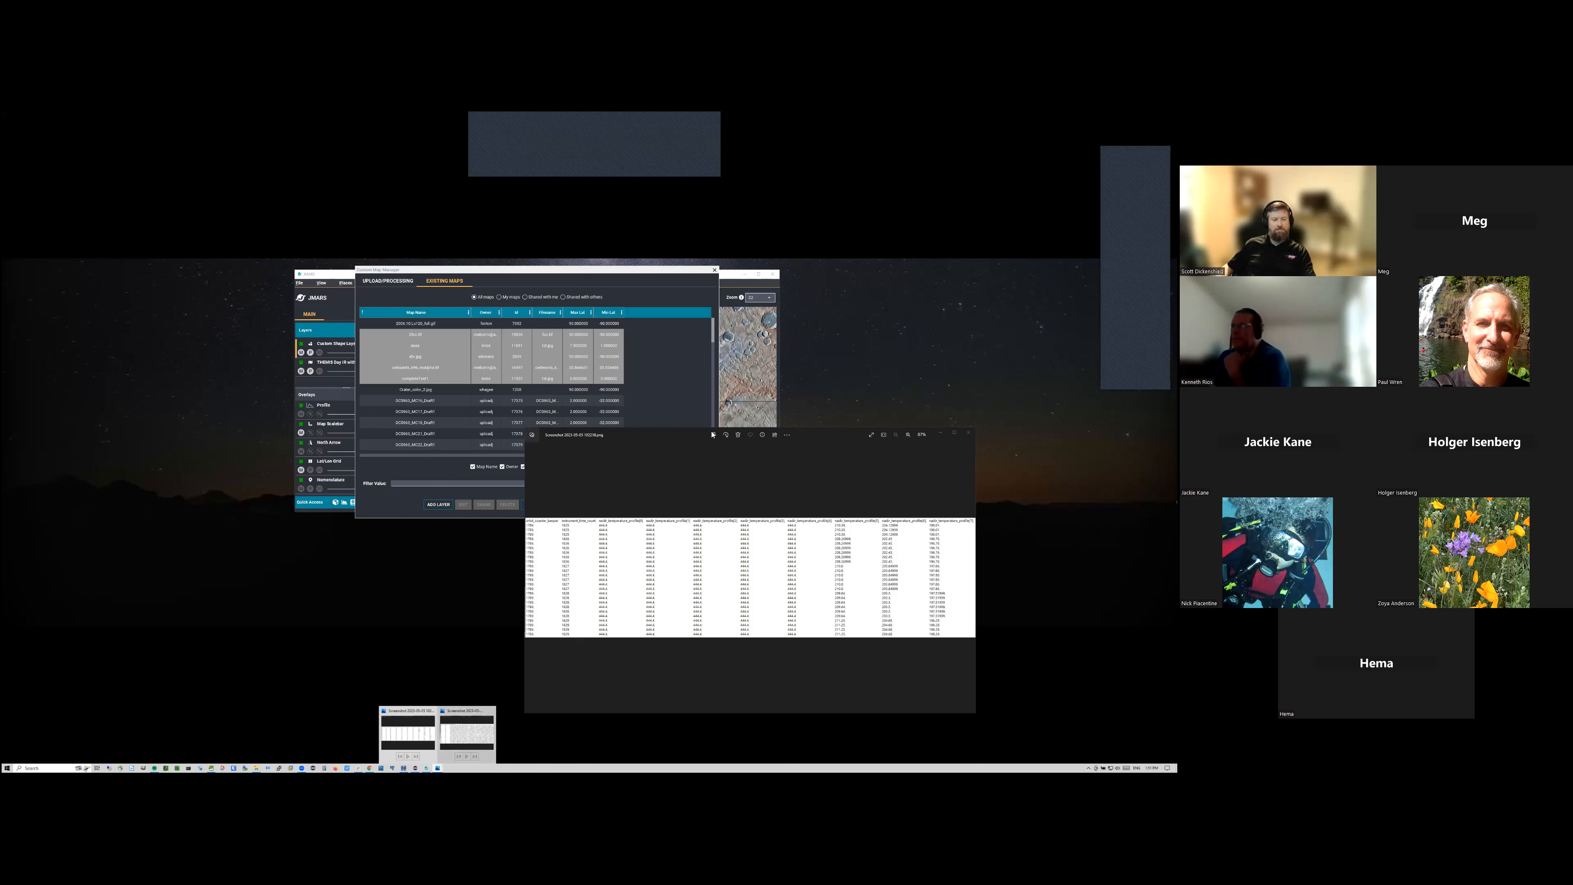
left_click(663, 435)
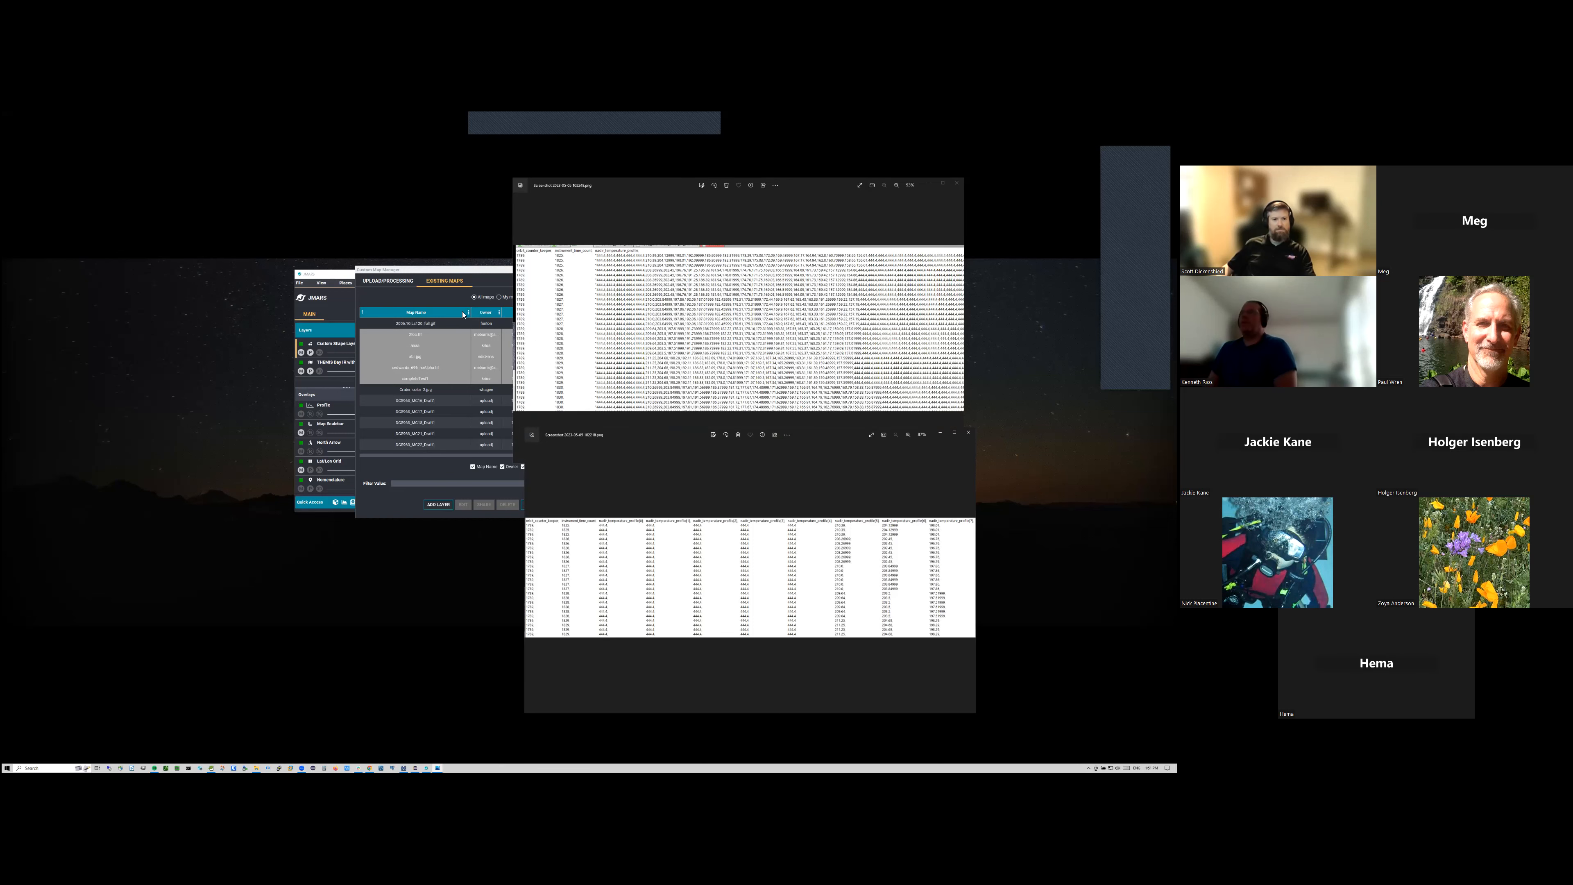
left_click_drag(664, 435, 516, 196)
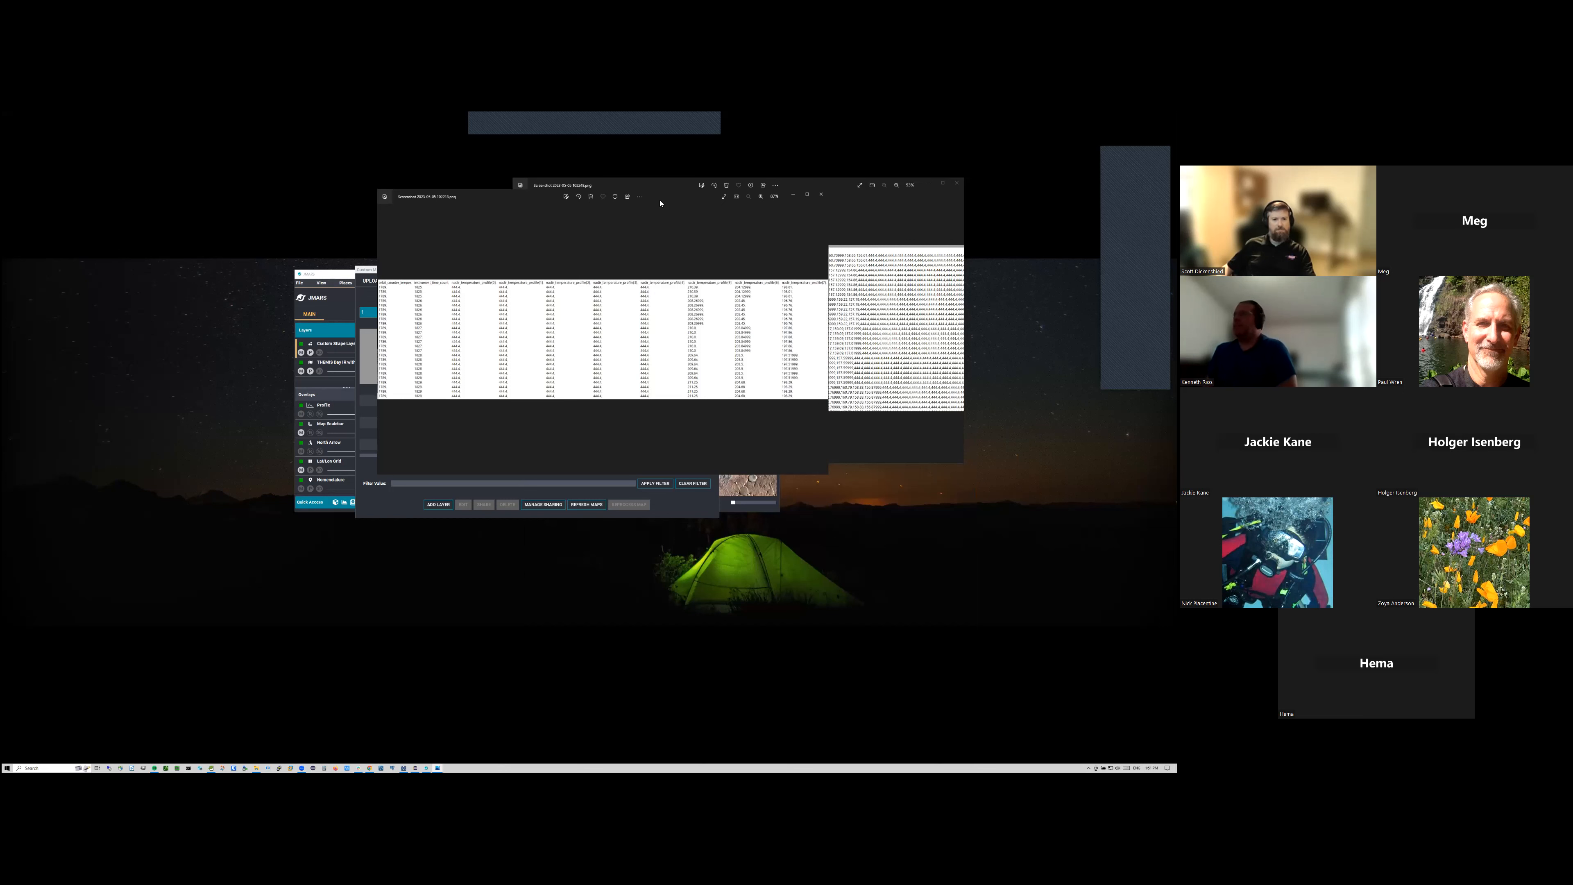
Enlarge the multi-column export screenshot and examine how the nadir_temperature_profile array entries are split across separate columns.
right_click(612, 313)
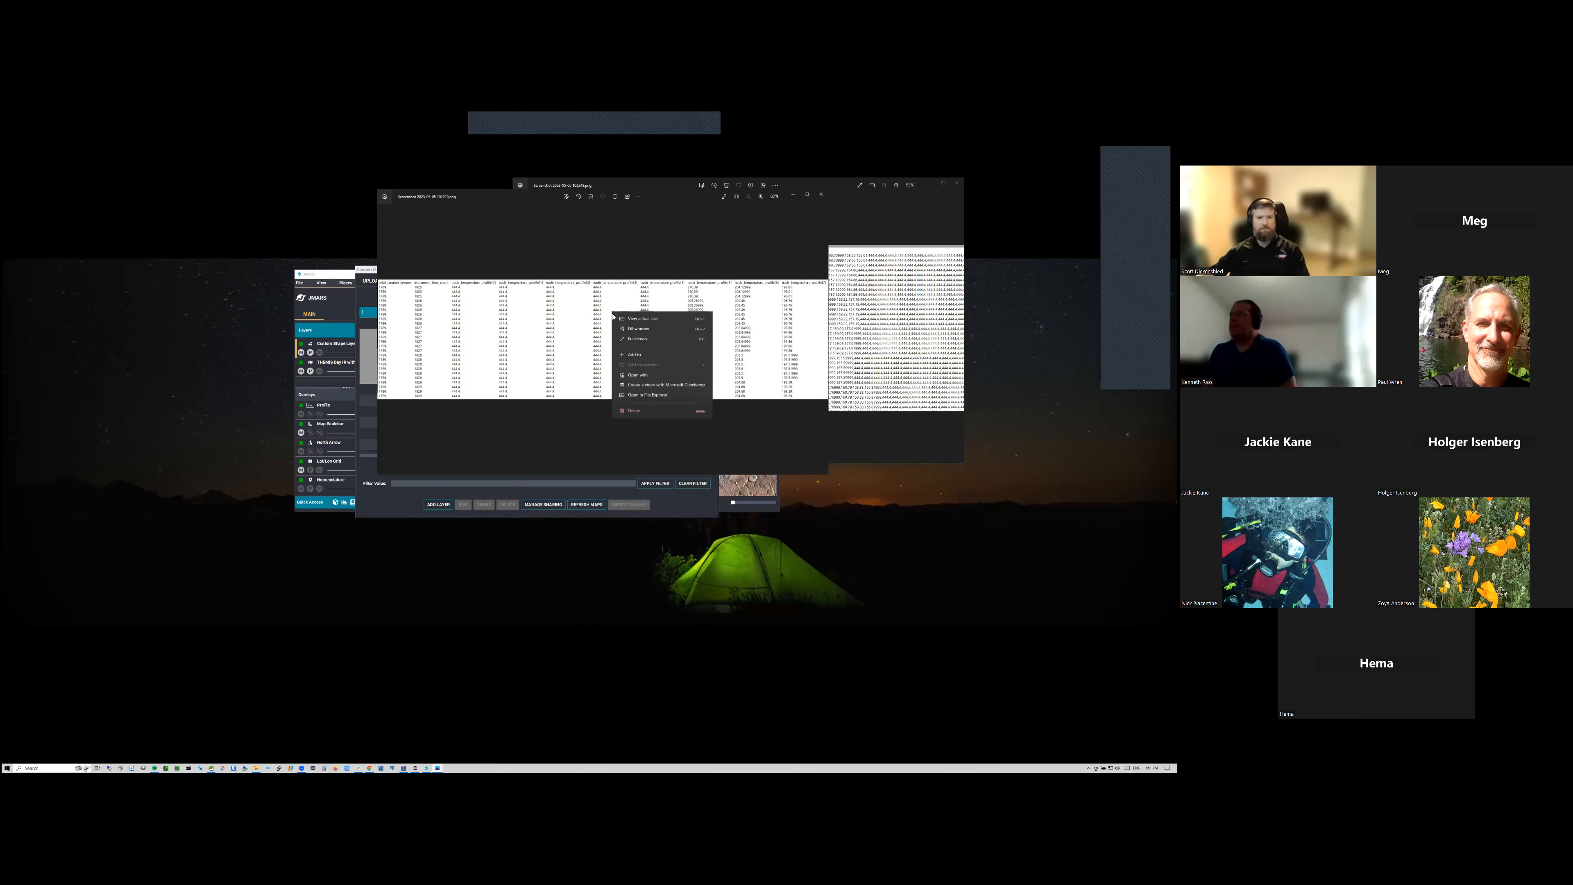
double_click(581, 323)
scroll(582, 323, "up", 5)
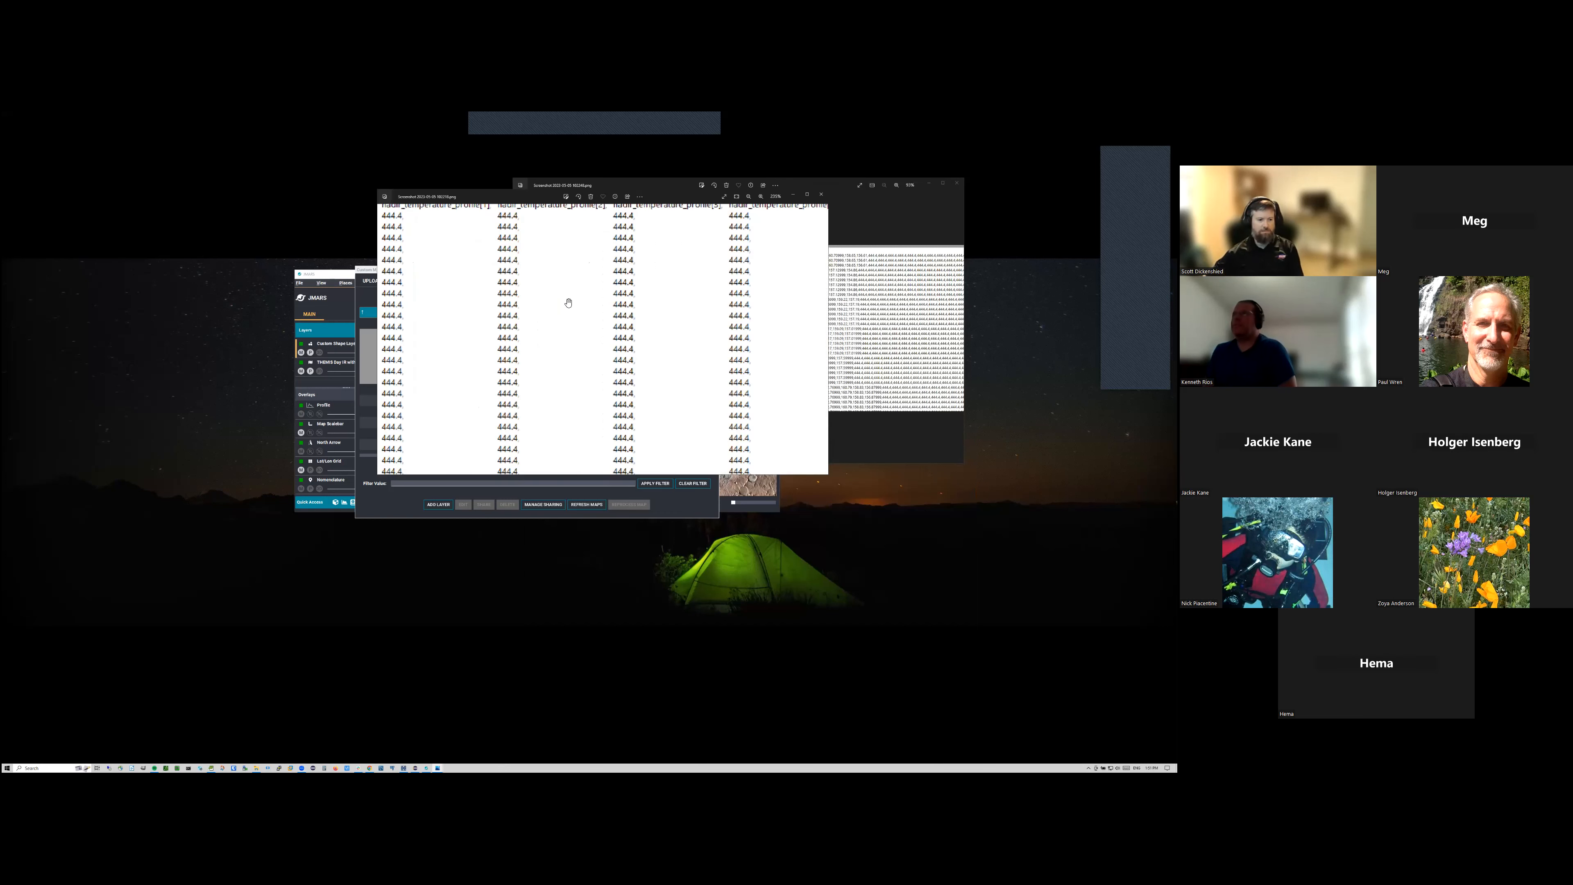
scroll(704, 308, "down", 1)
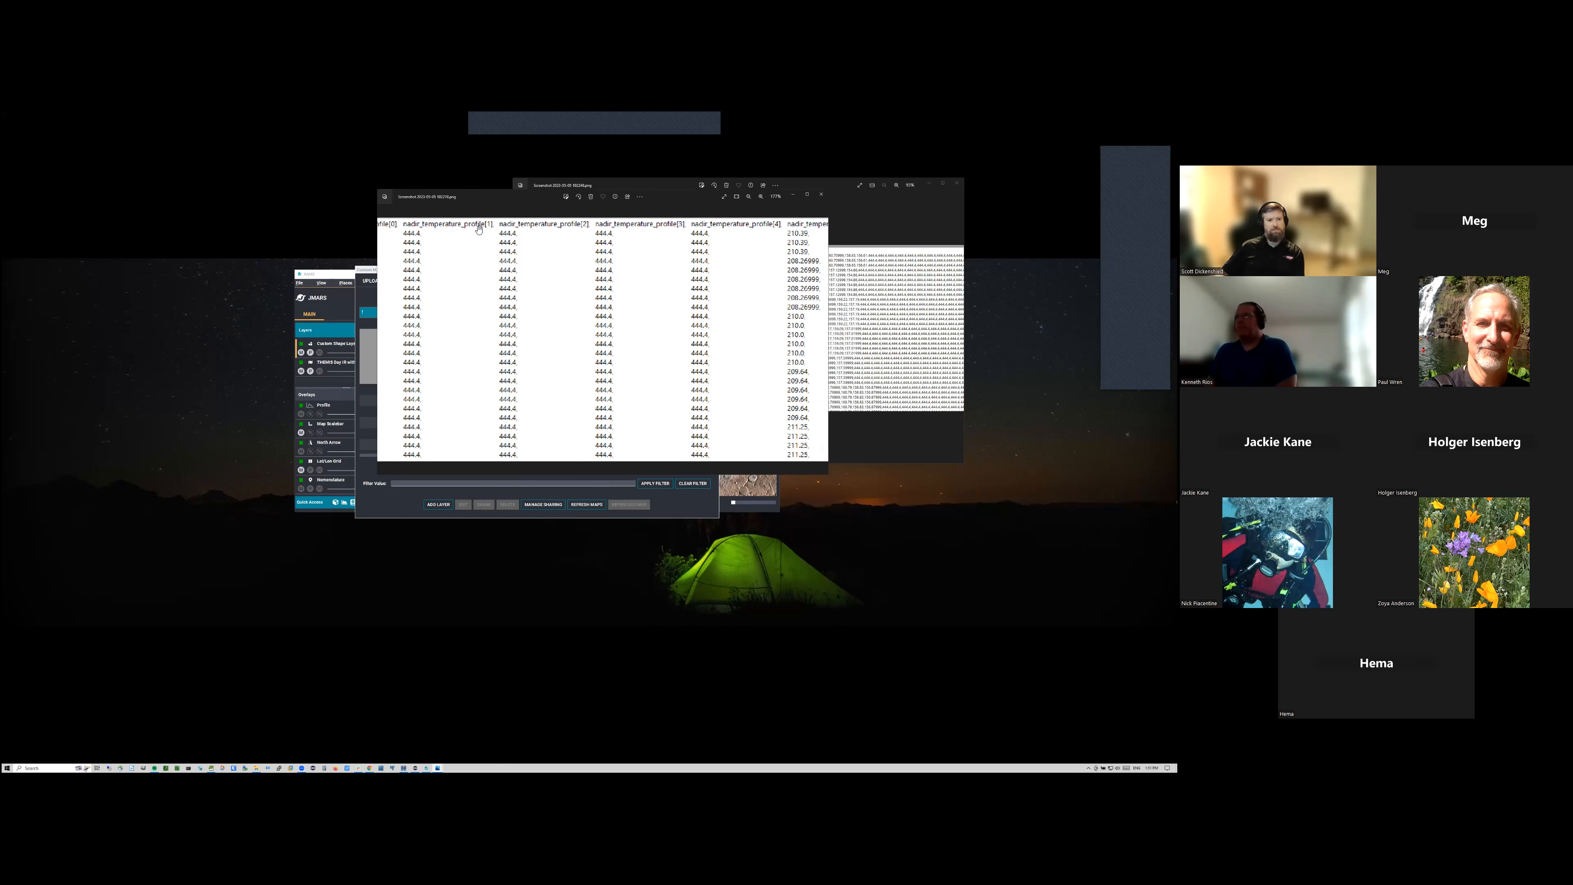
left_click_drag(456, 239, 403, 279)
left_click_drag(654, 276, 579, 273)
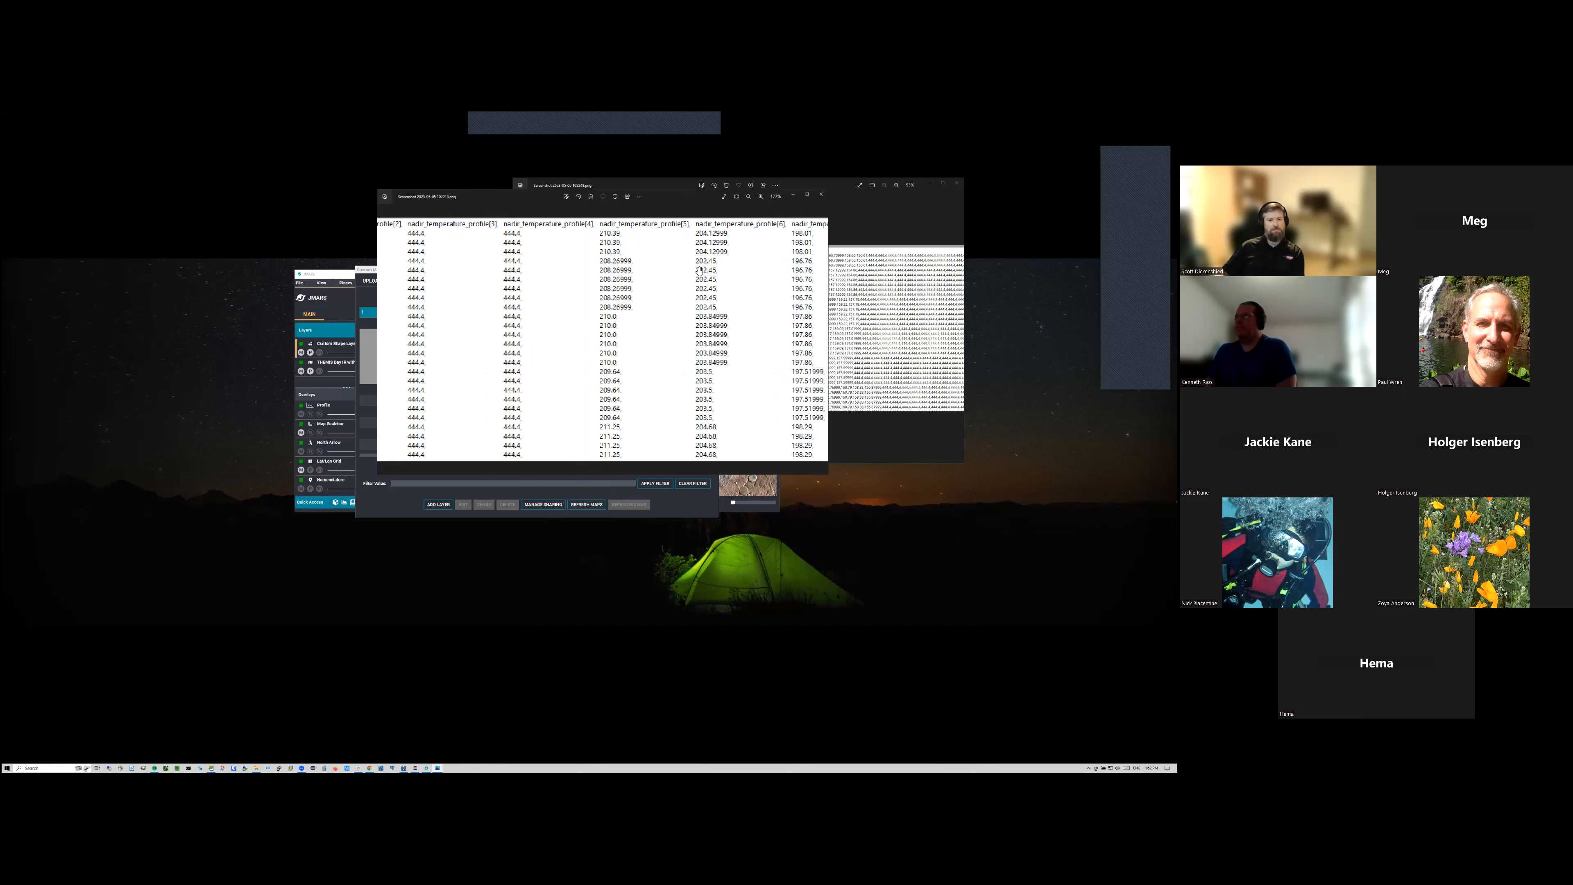
left_click_drag(685, 277, 626, 277)
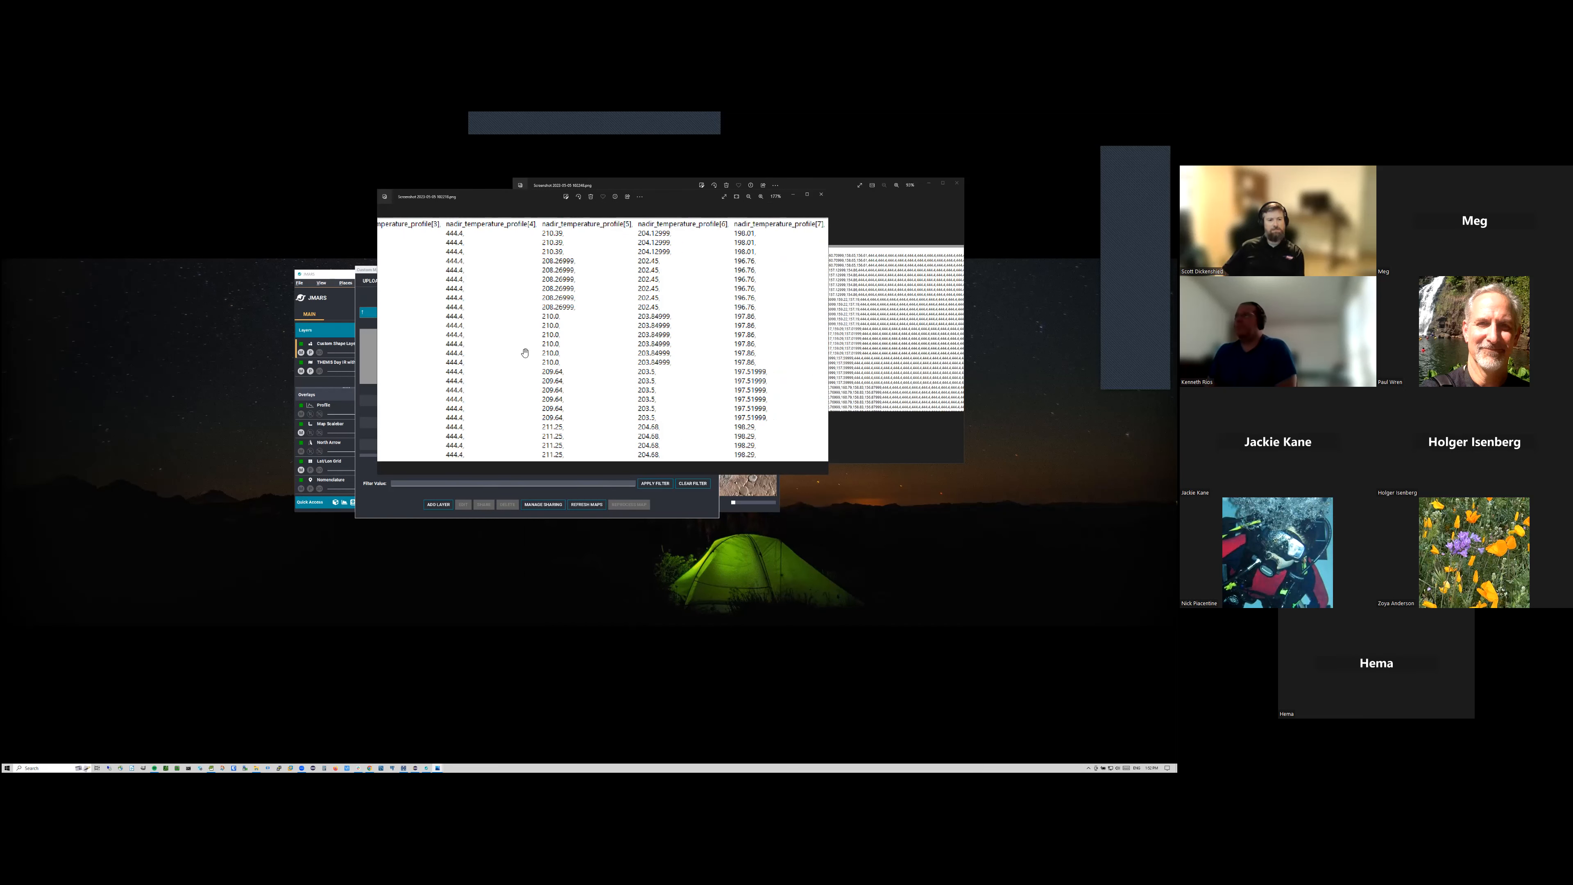
Bring the single-column export screenshot forward, enlarge it, and examine how the nadir_temperature_profile array values are stored in one column.
left_click_drag(463, 203, 434, 264)
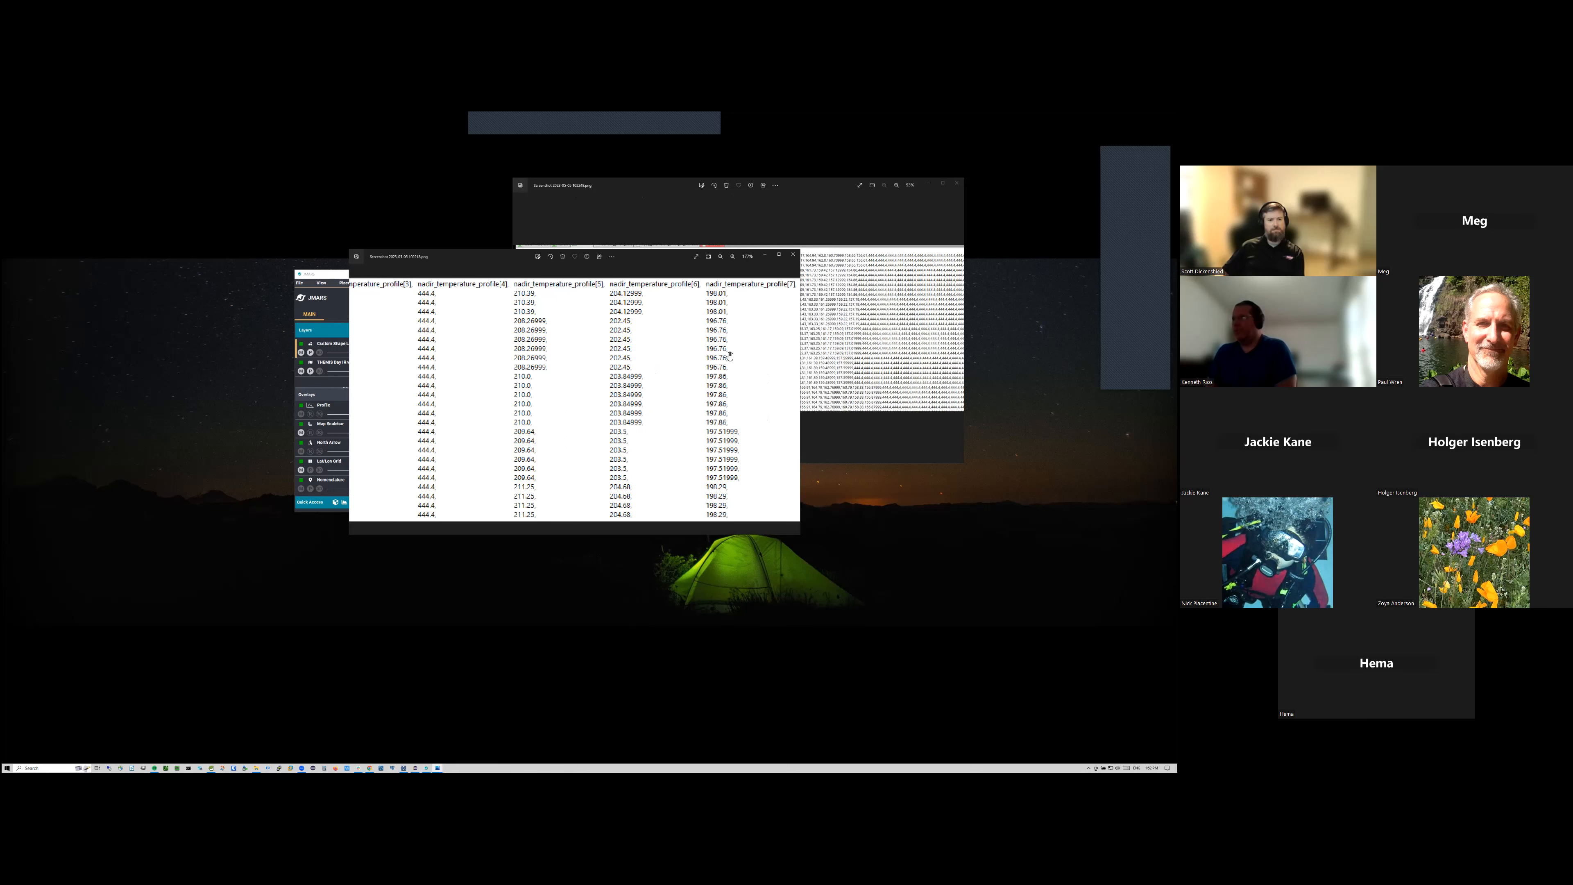
left_click(635, 191)
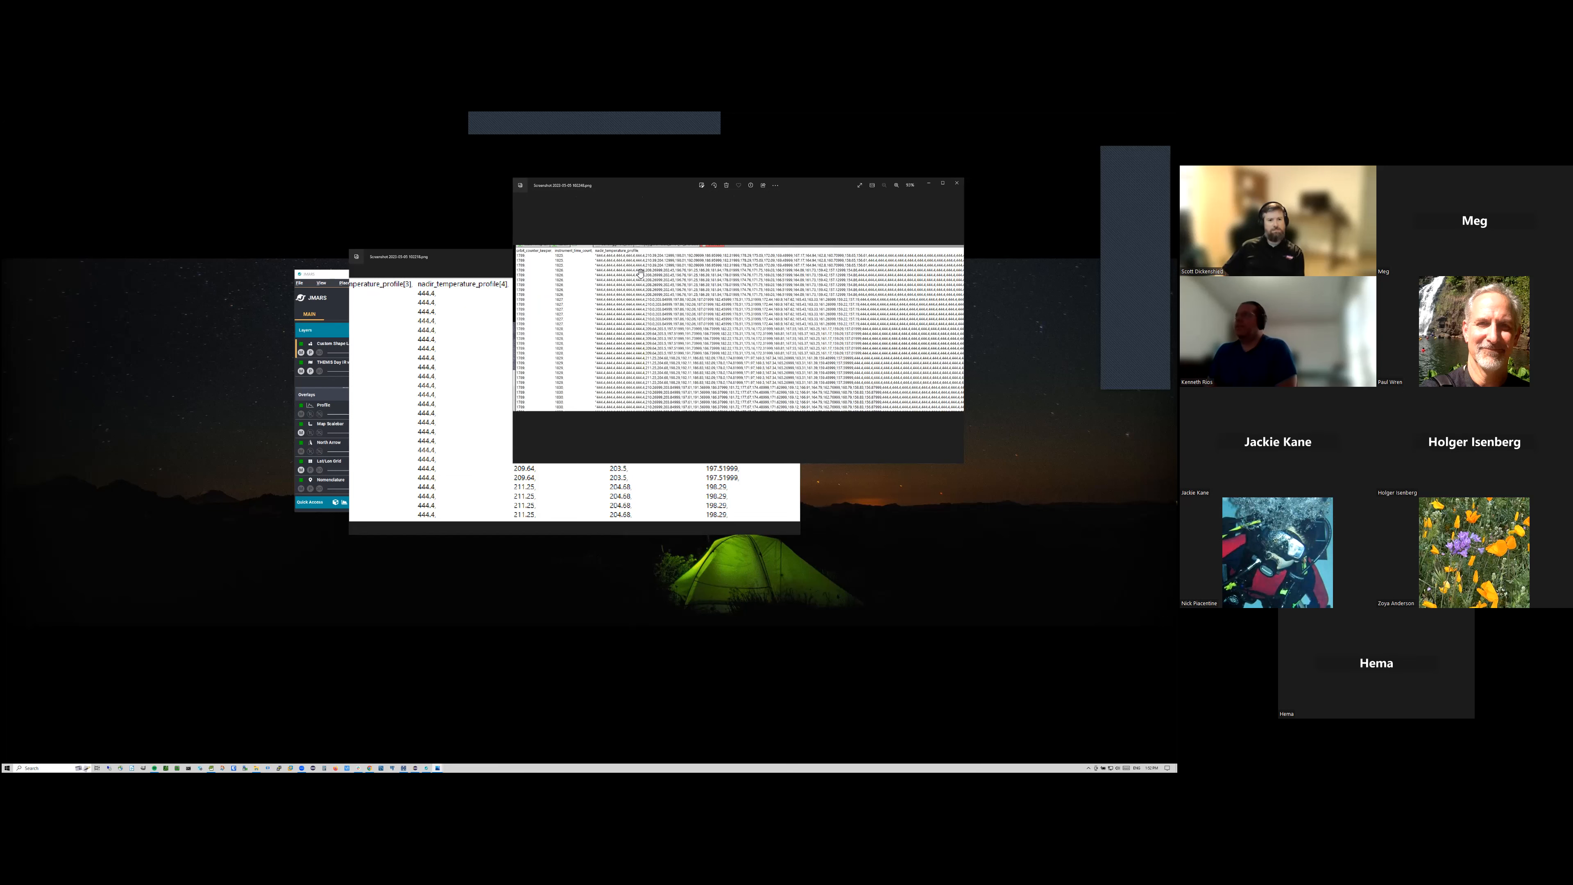
scroll(640, 273, "up", 5)
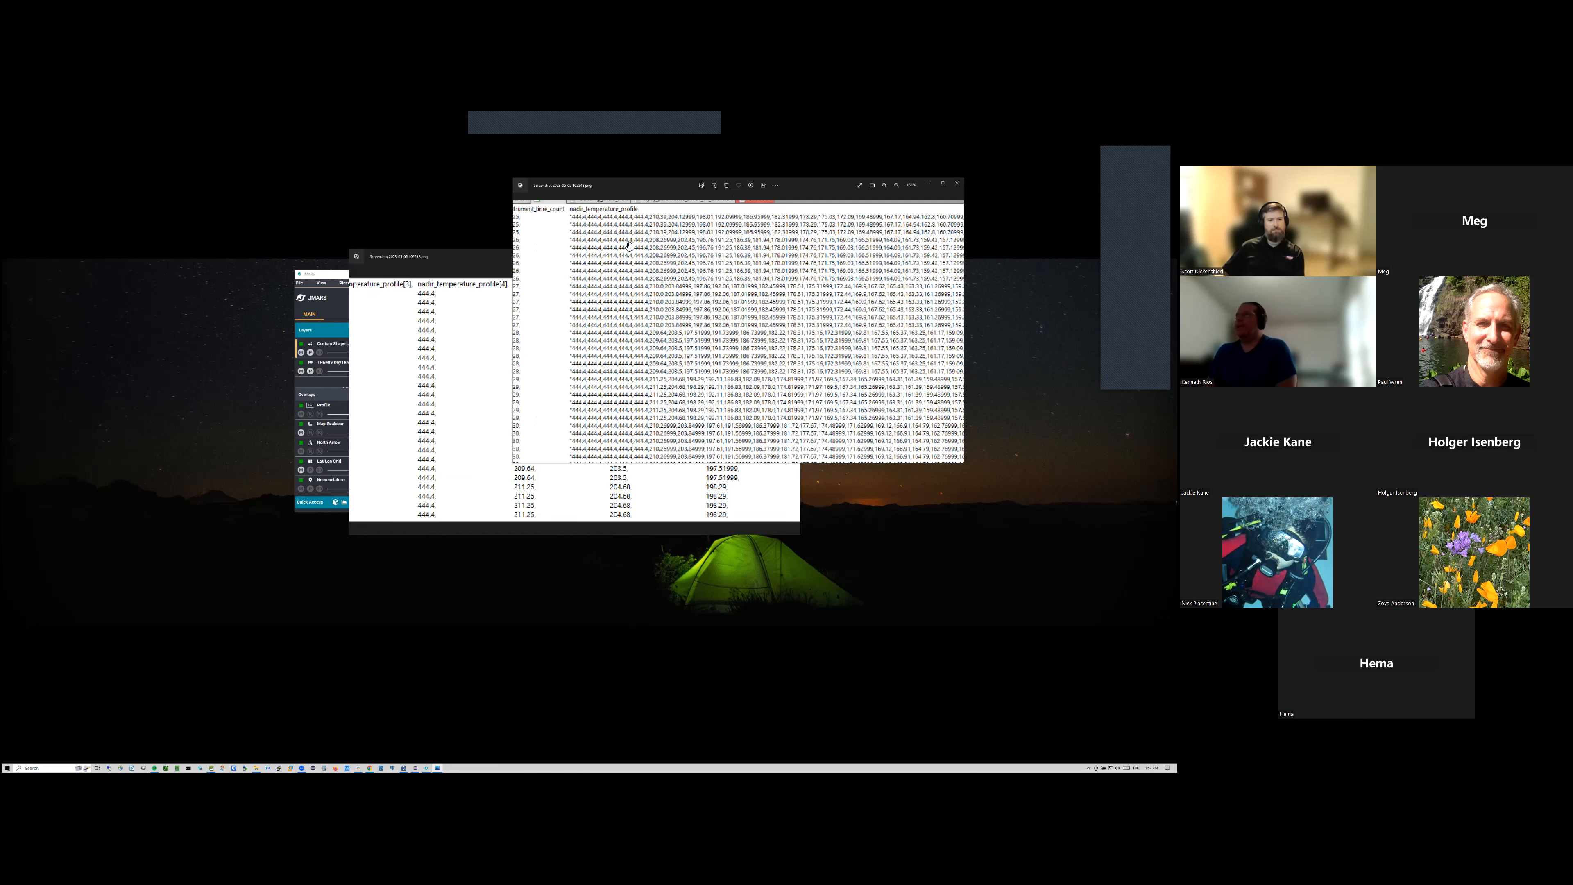
scroll(628, 246, "up", 1)
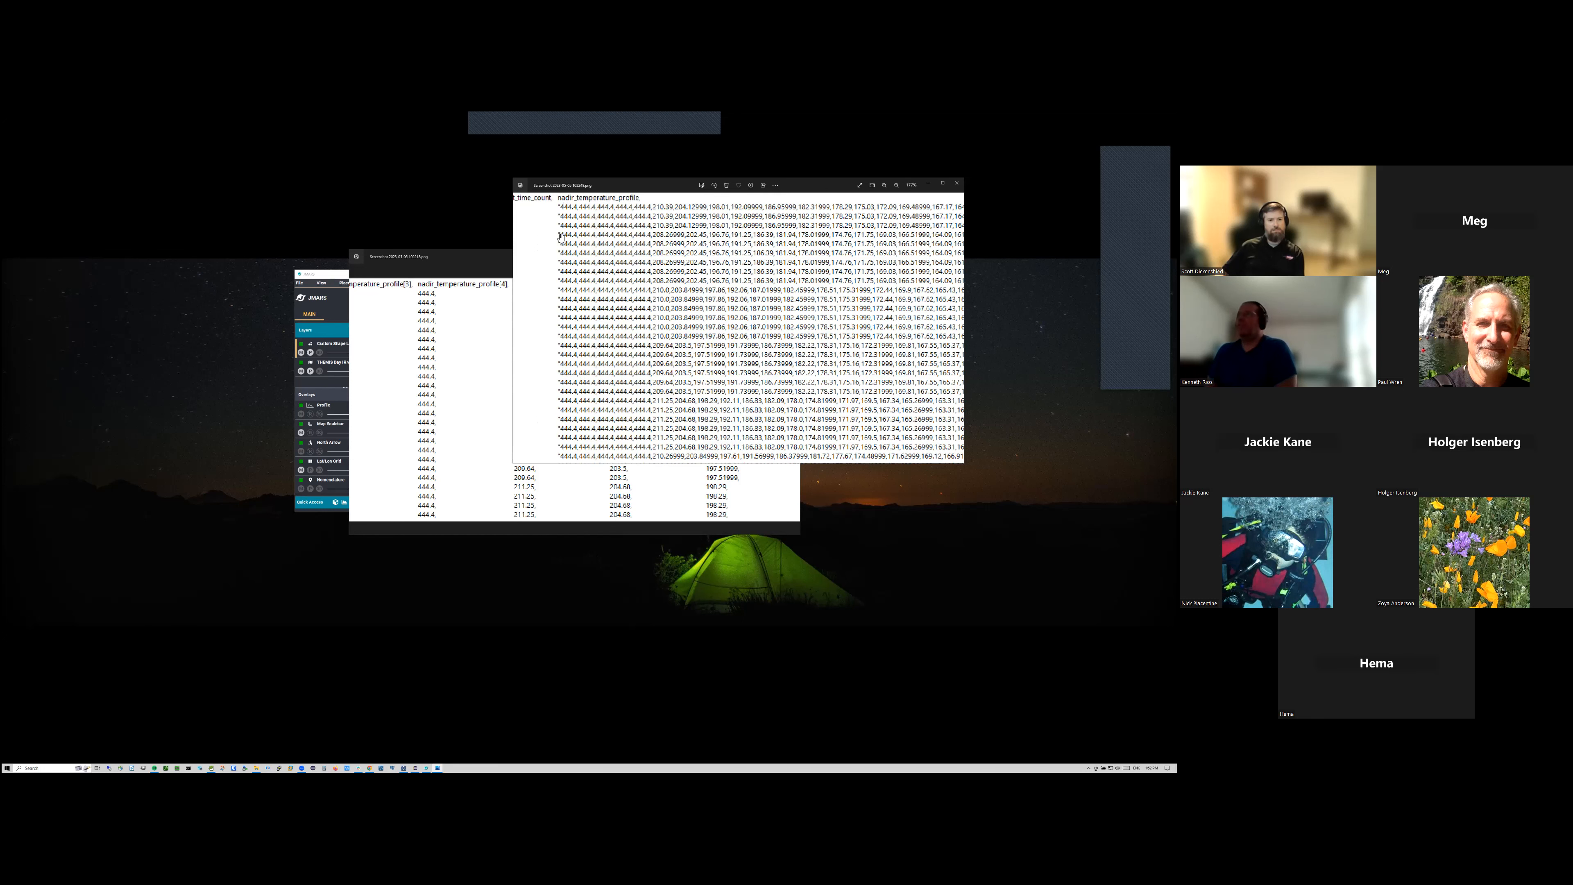
left_click_drag(609, 227, 584, 230)
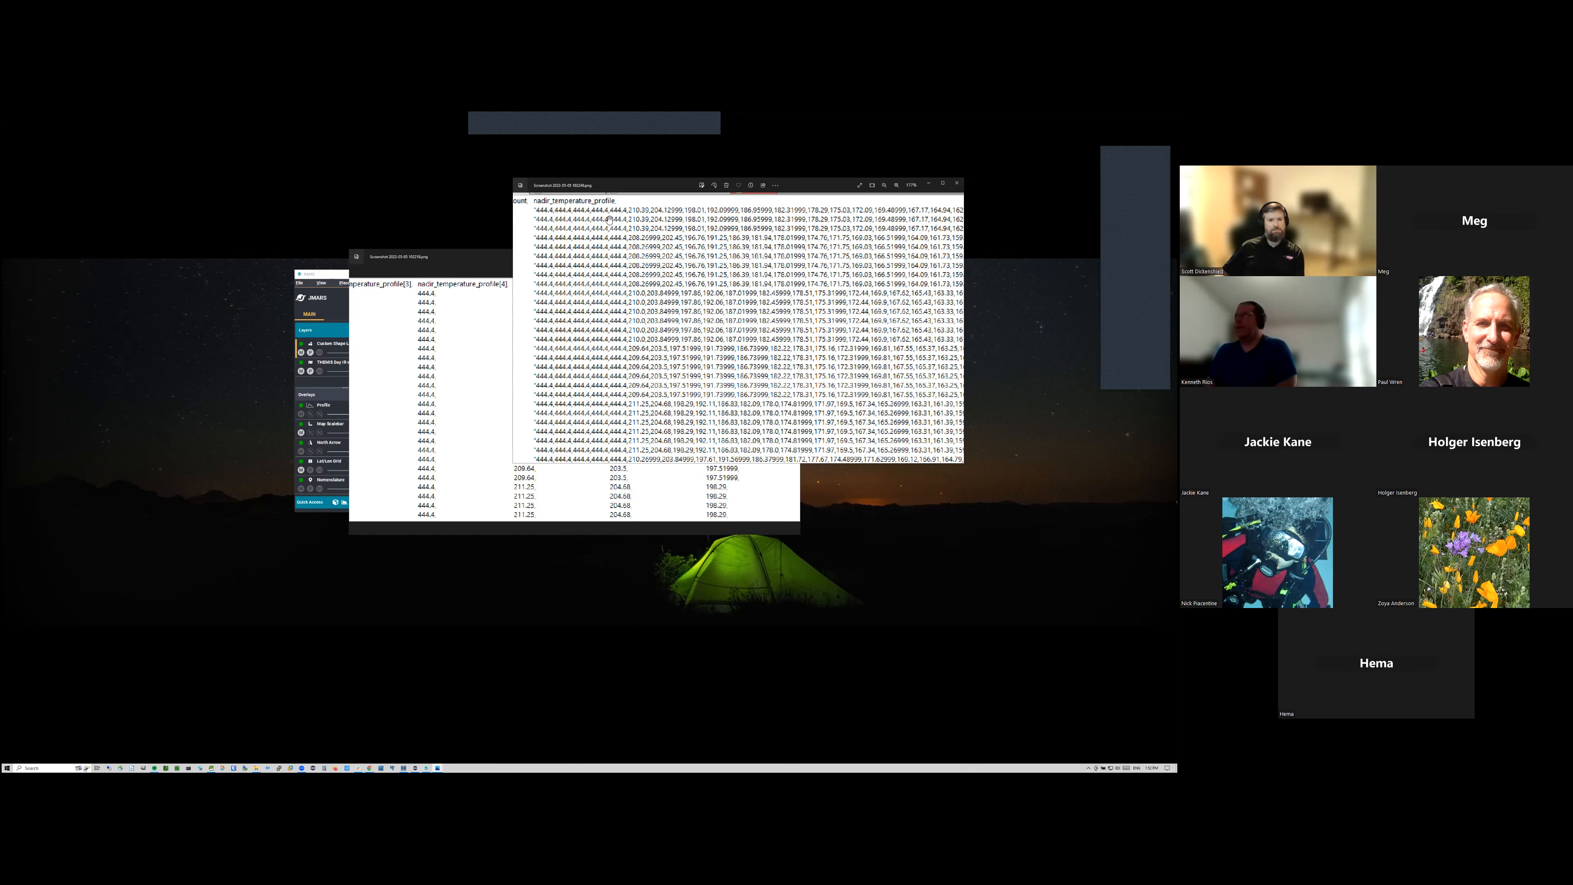
left_click_drag(781, 318, 563, 320)
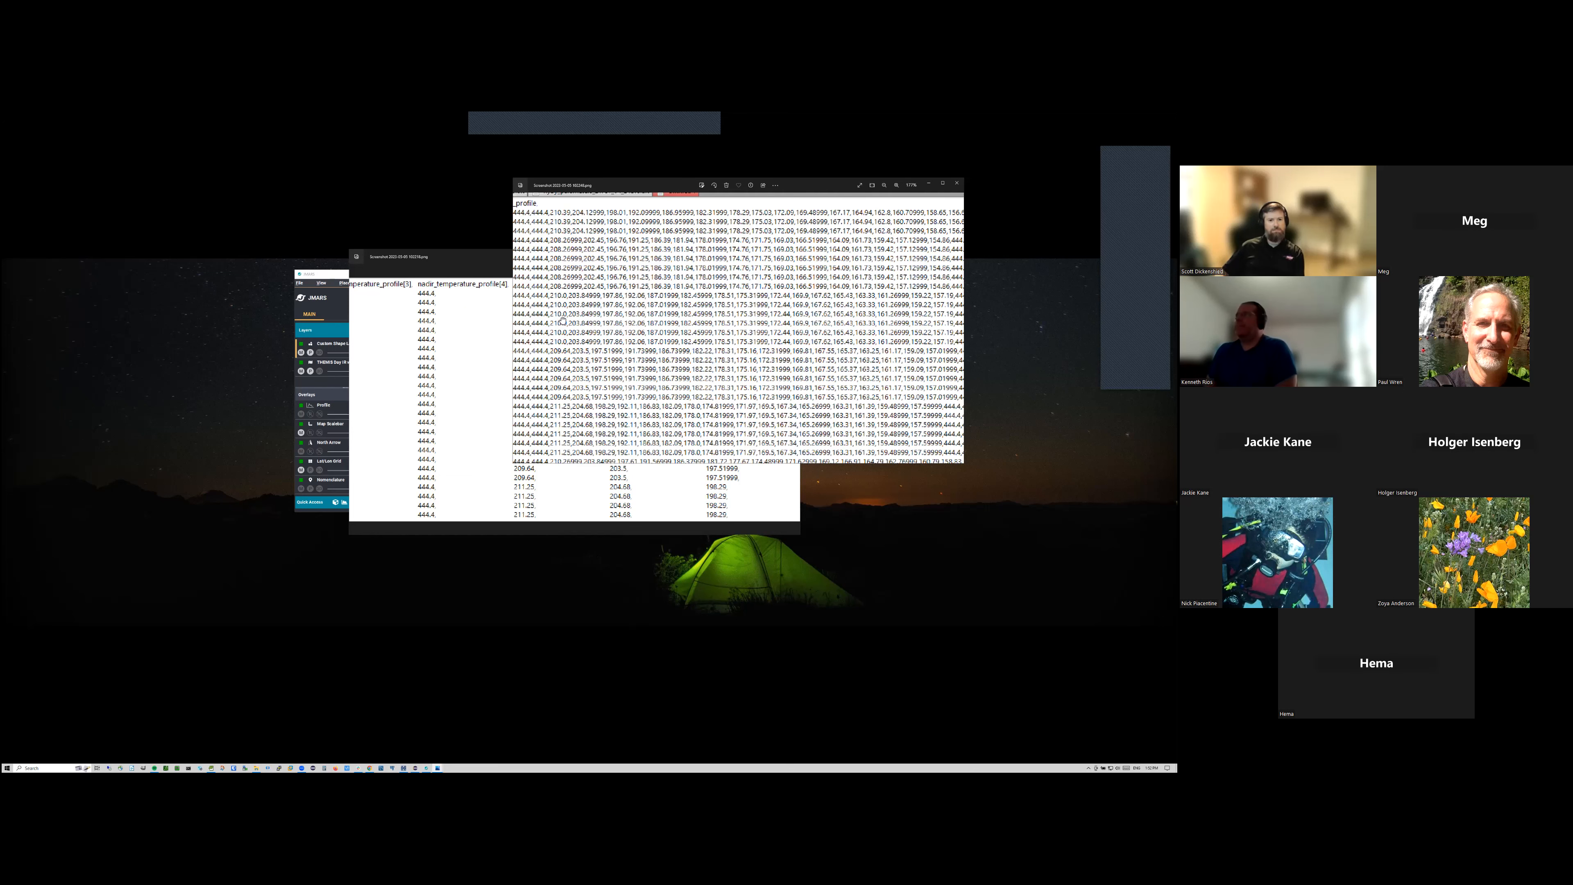
left_click_drag(801, 312, 650, 320)
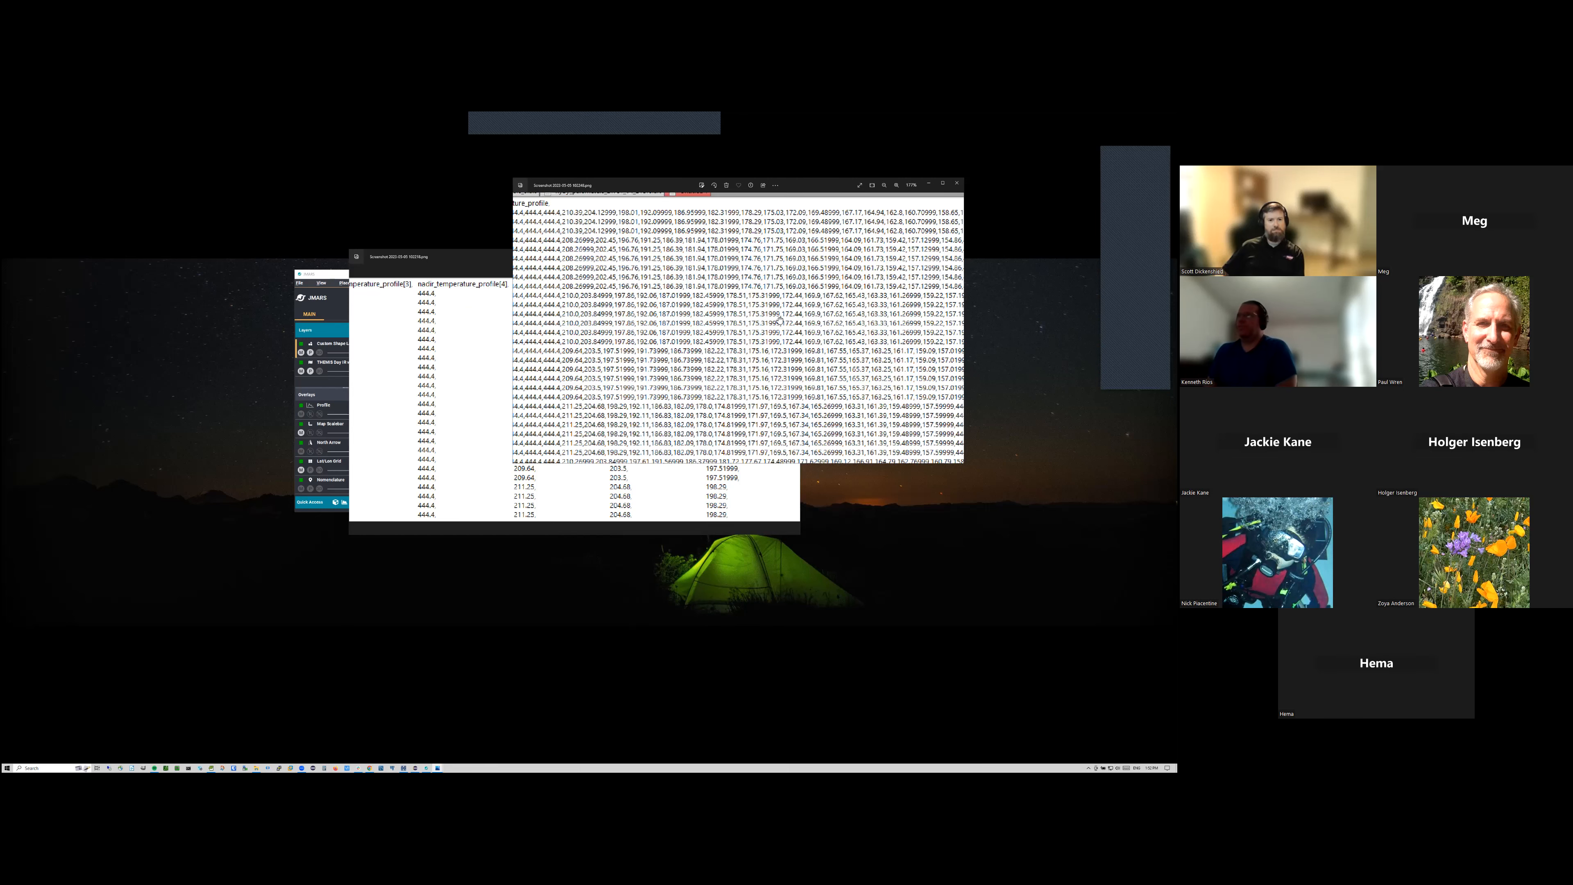
left_click_drag(779, 320, 703, 319)
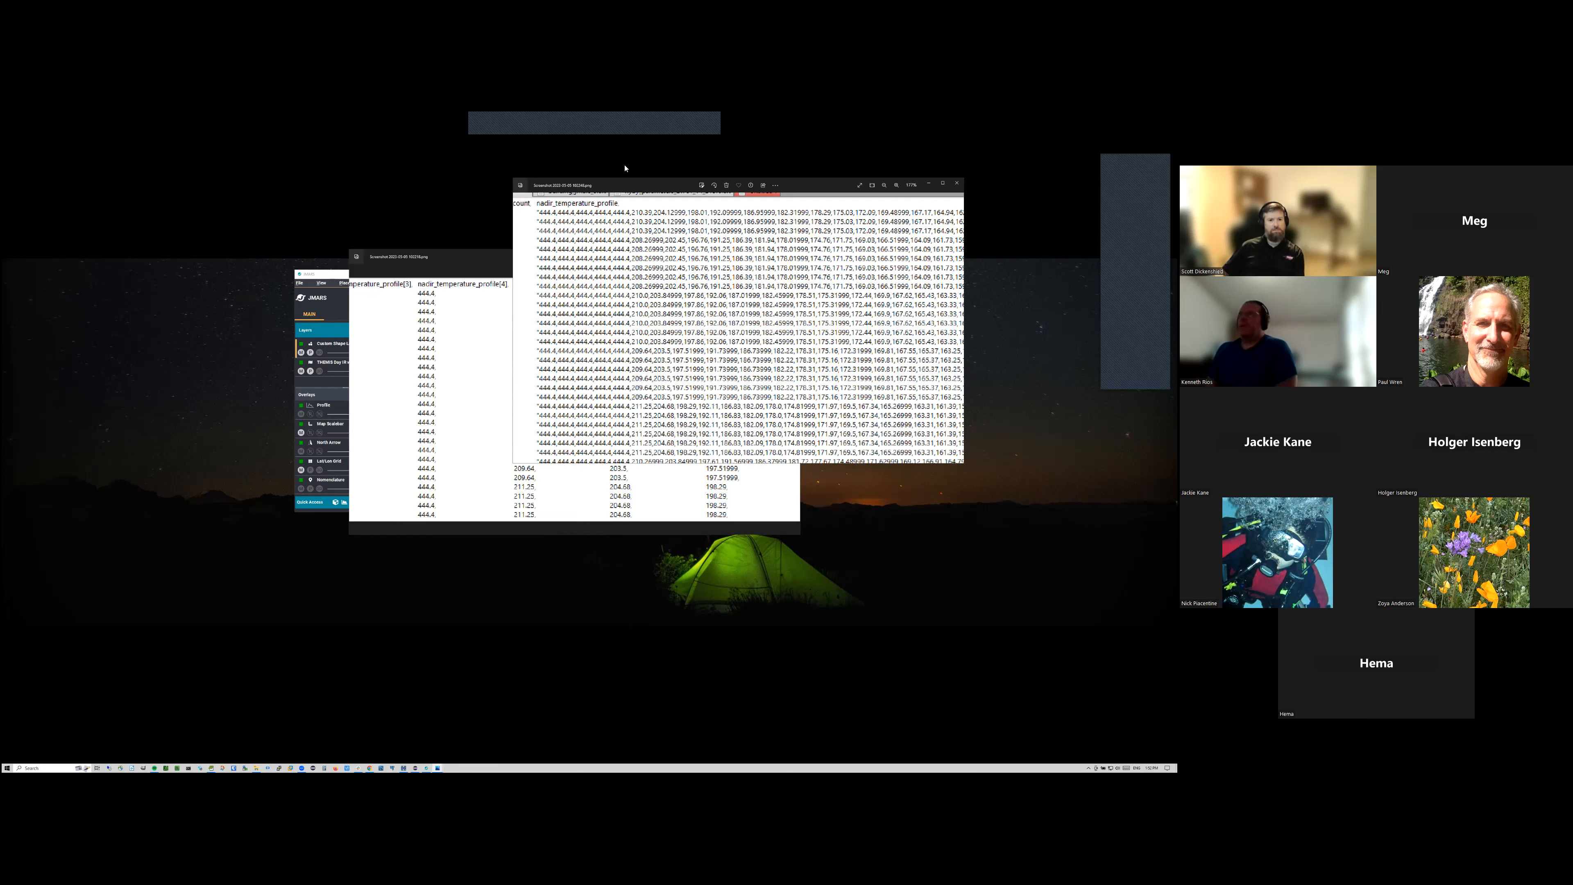
left_click(643, 134)
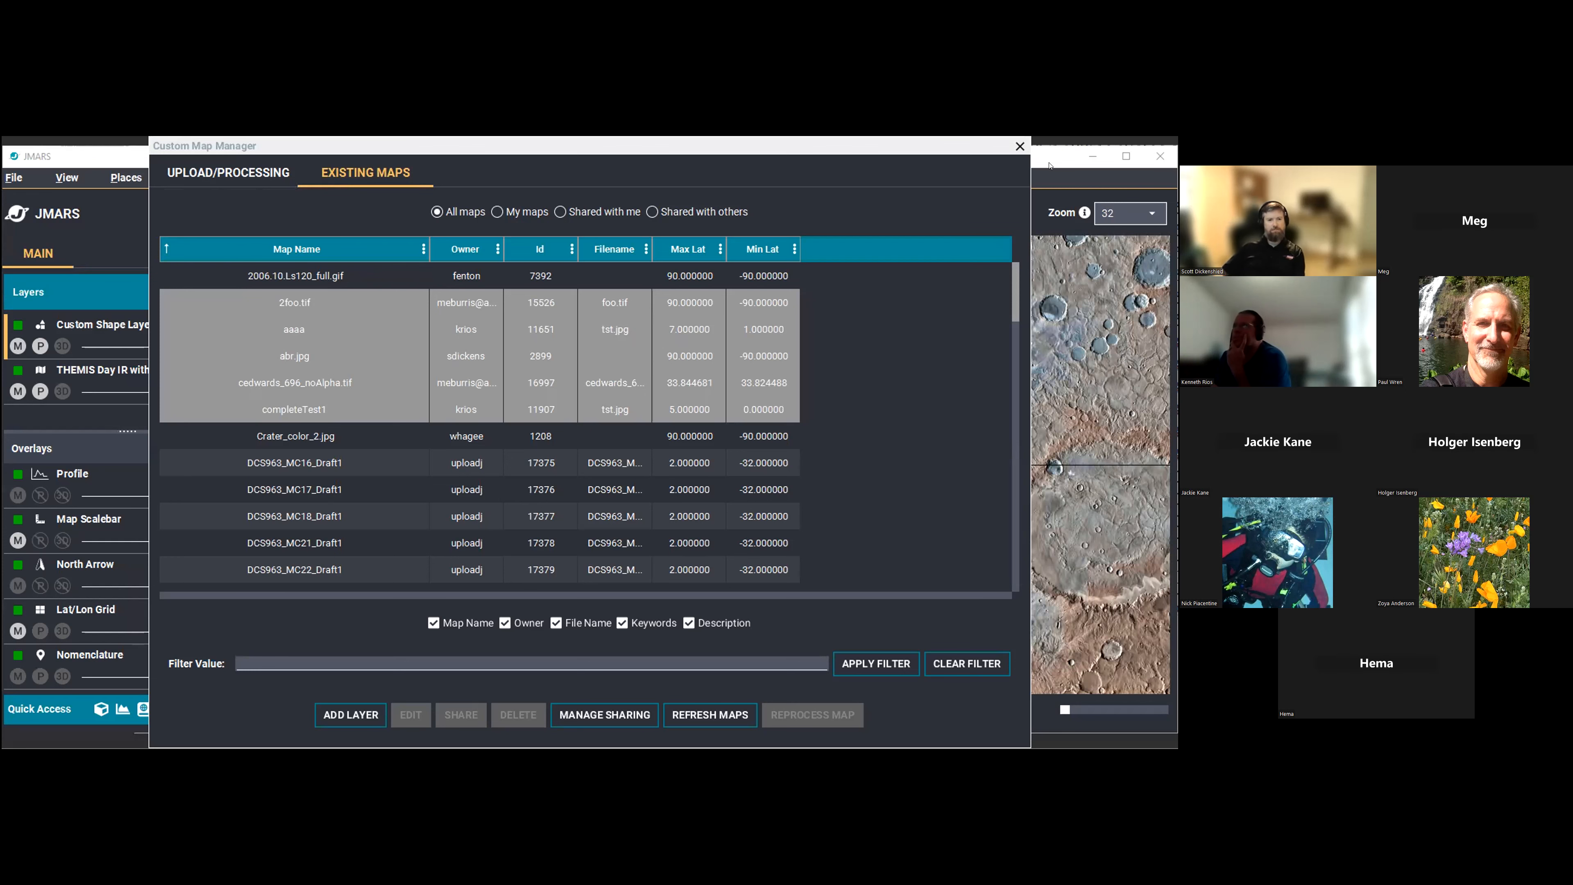
Return to JMARS, review the map table's column menu options, and close the Custom Map Manager.
left_click_drag(929, 144, 1073, 175)
right_click(504, 261)
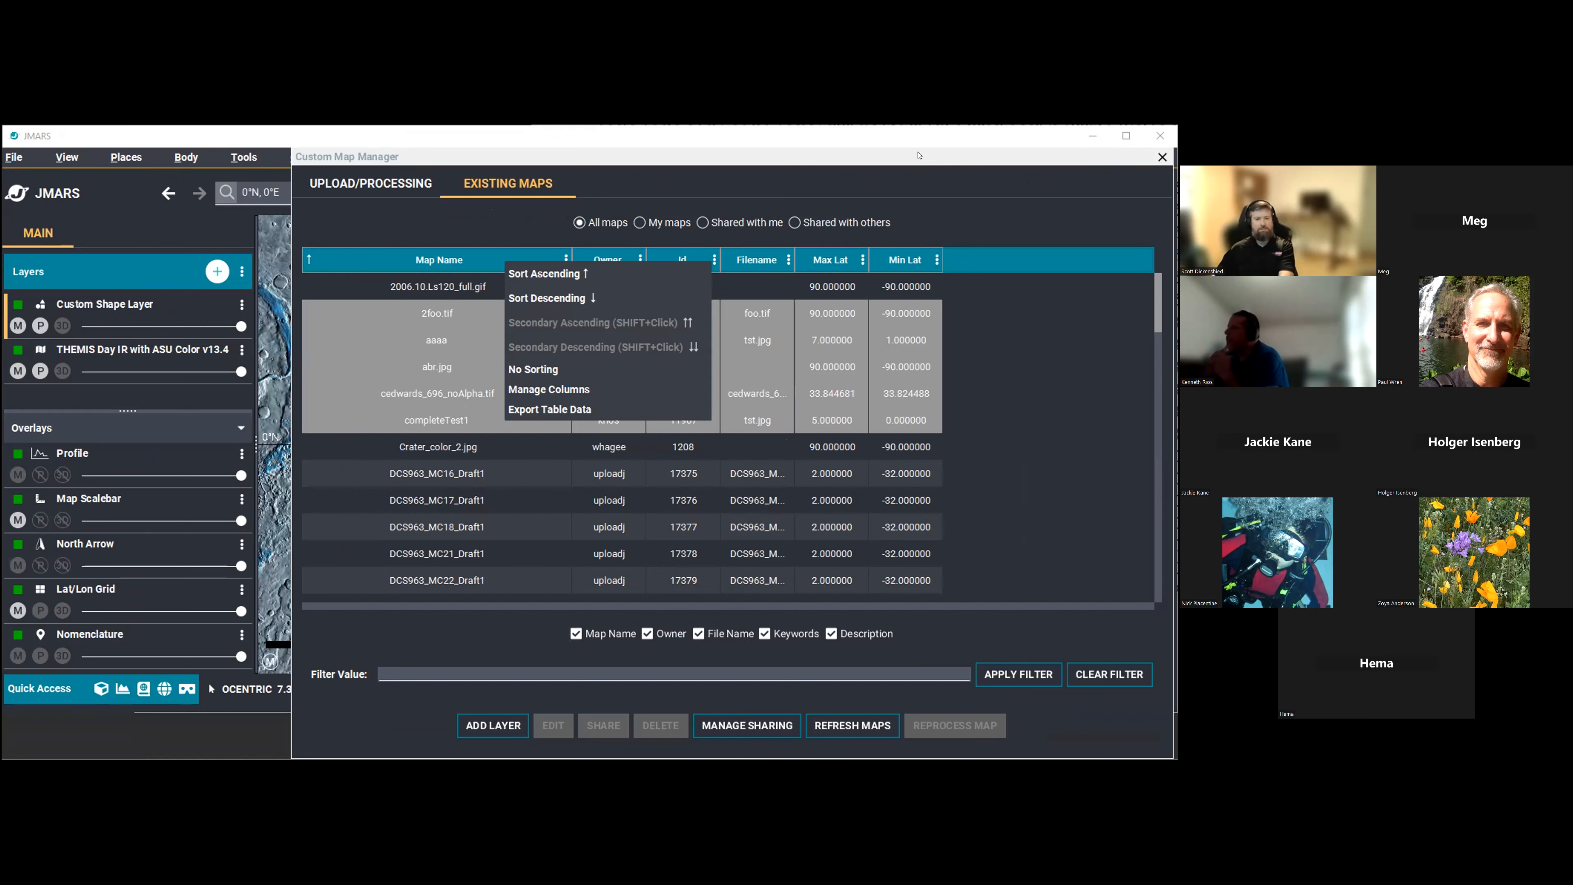
left_click(1158, 162)
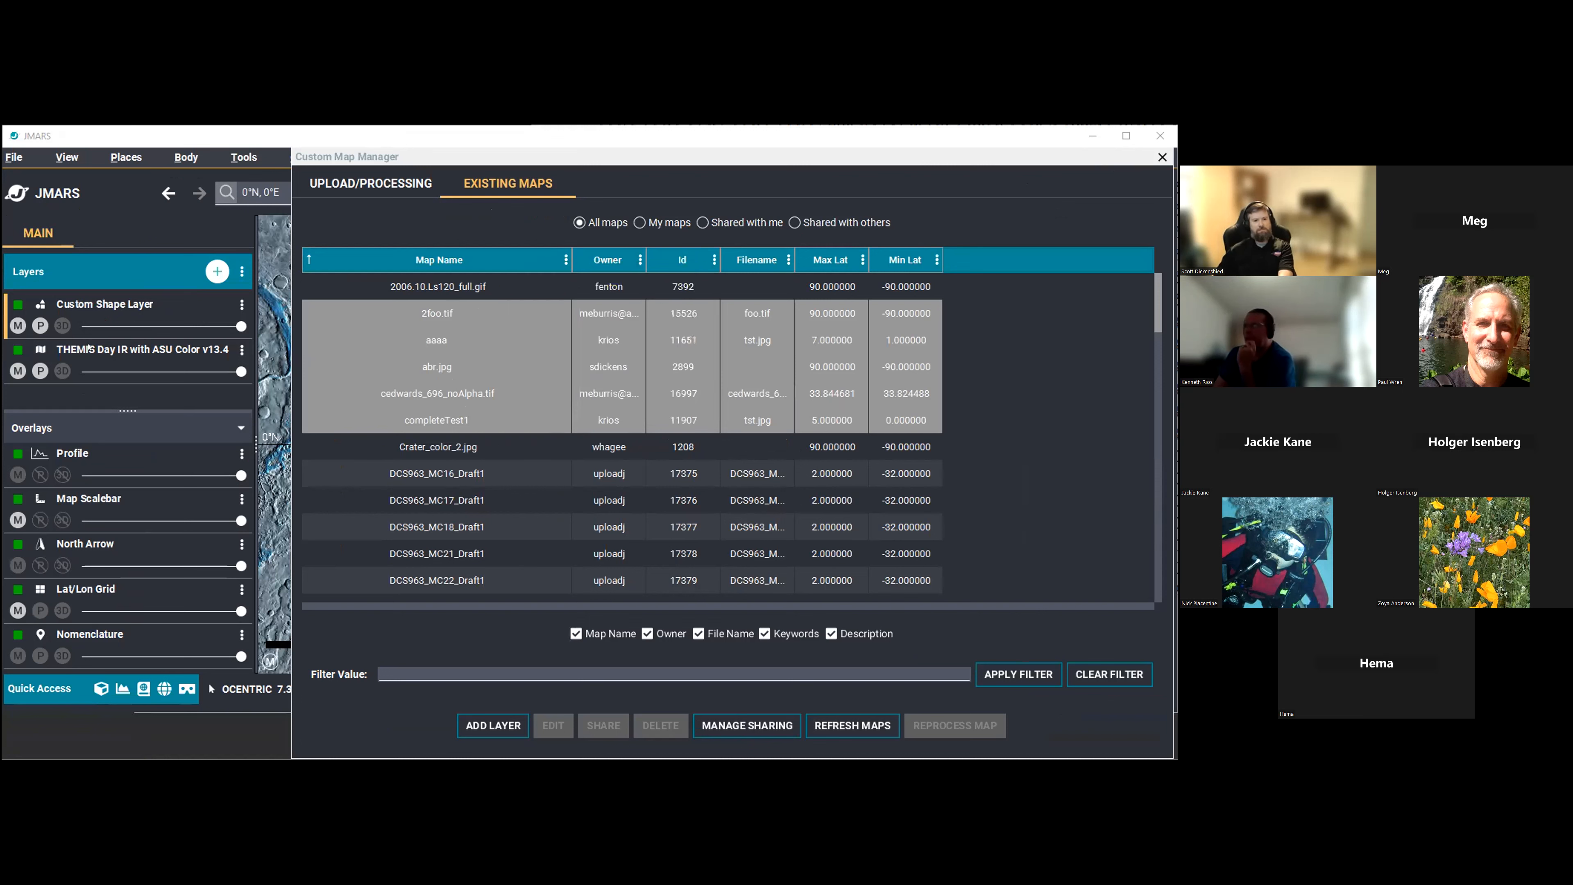
Open the Custom Shape Layer's options and sort the features table by Show Outlines in ascending order.
left_click(144, 326)
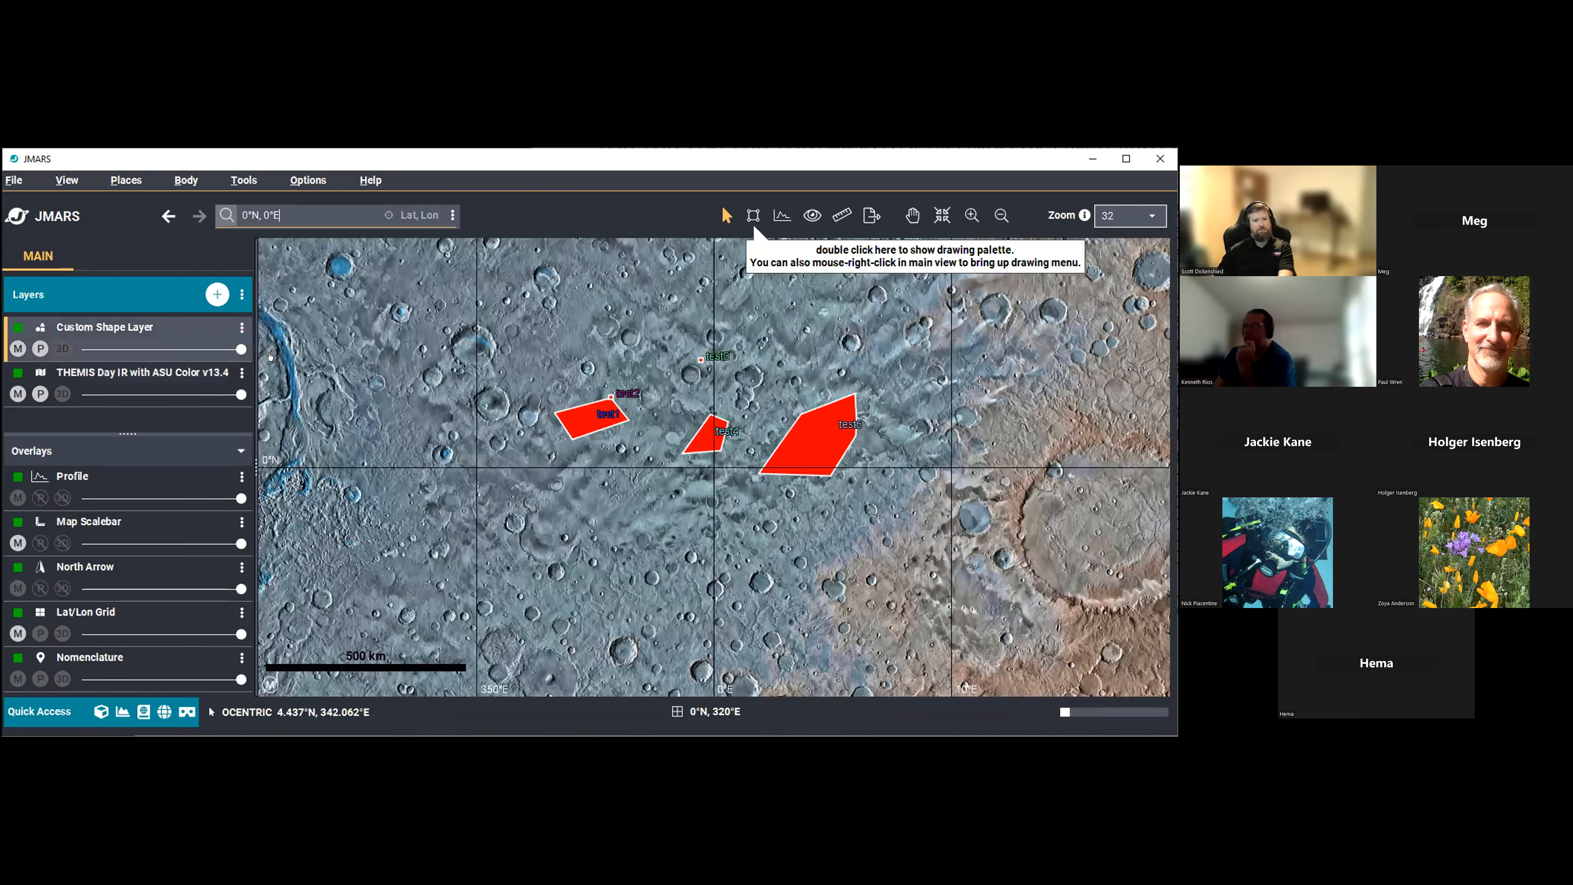
double_click(124, 330)
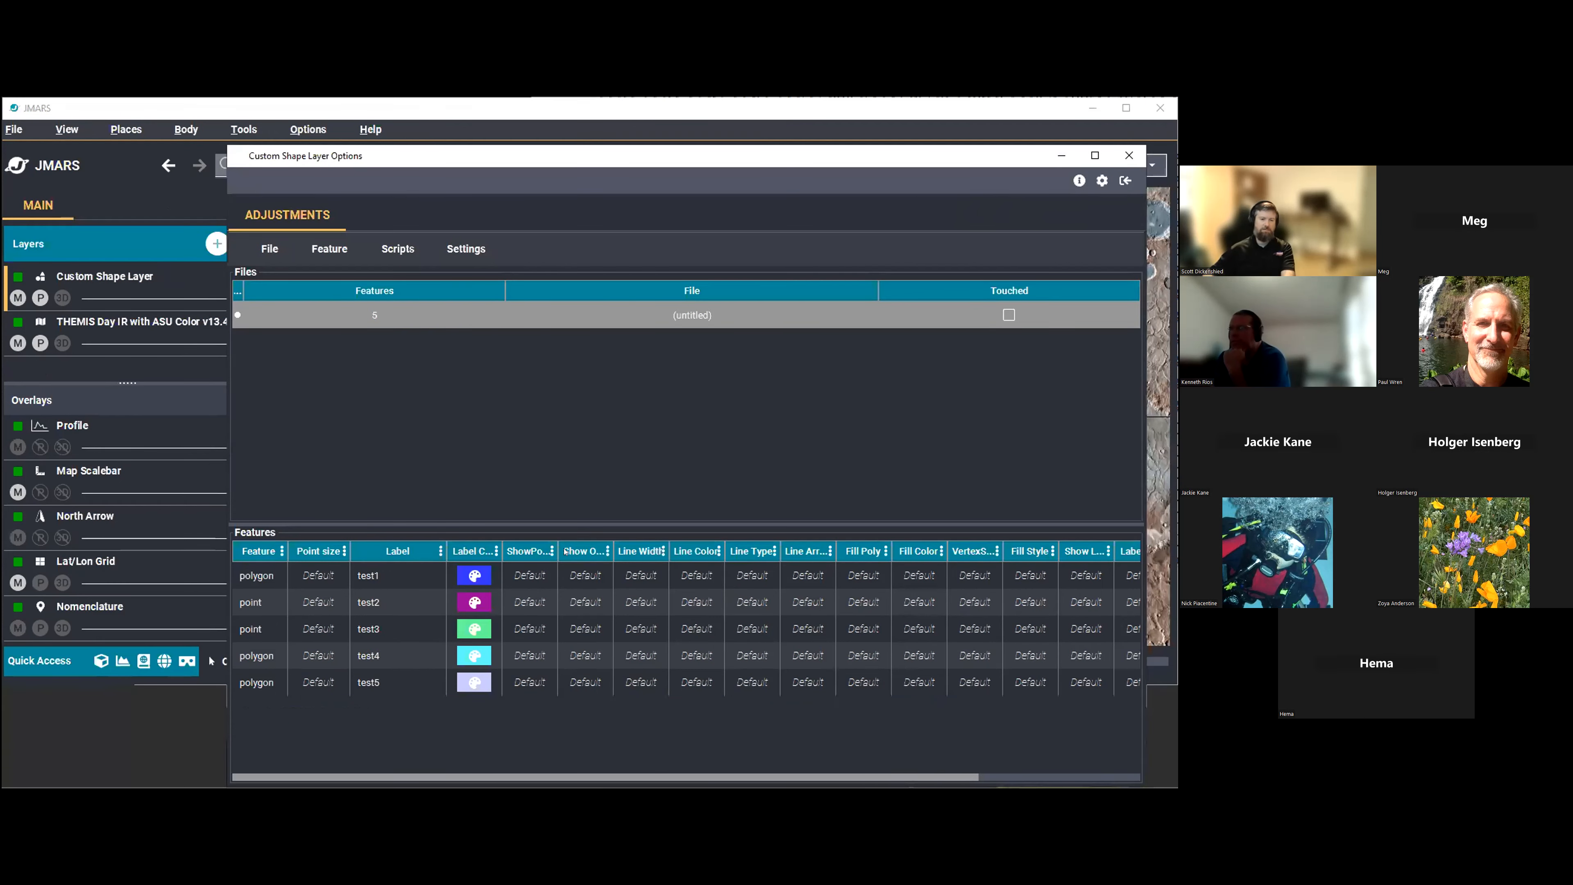
right_click(573, 553)
left_click(620, 564)
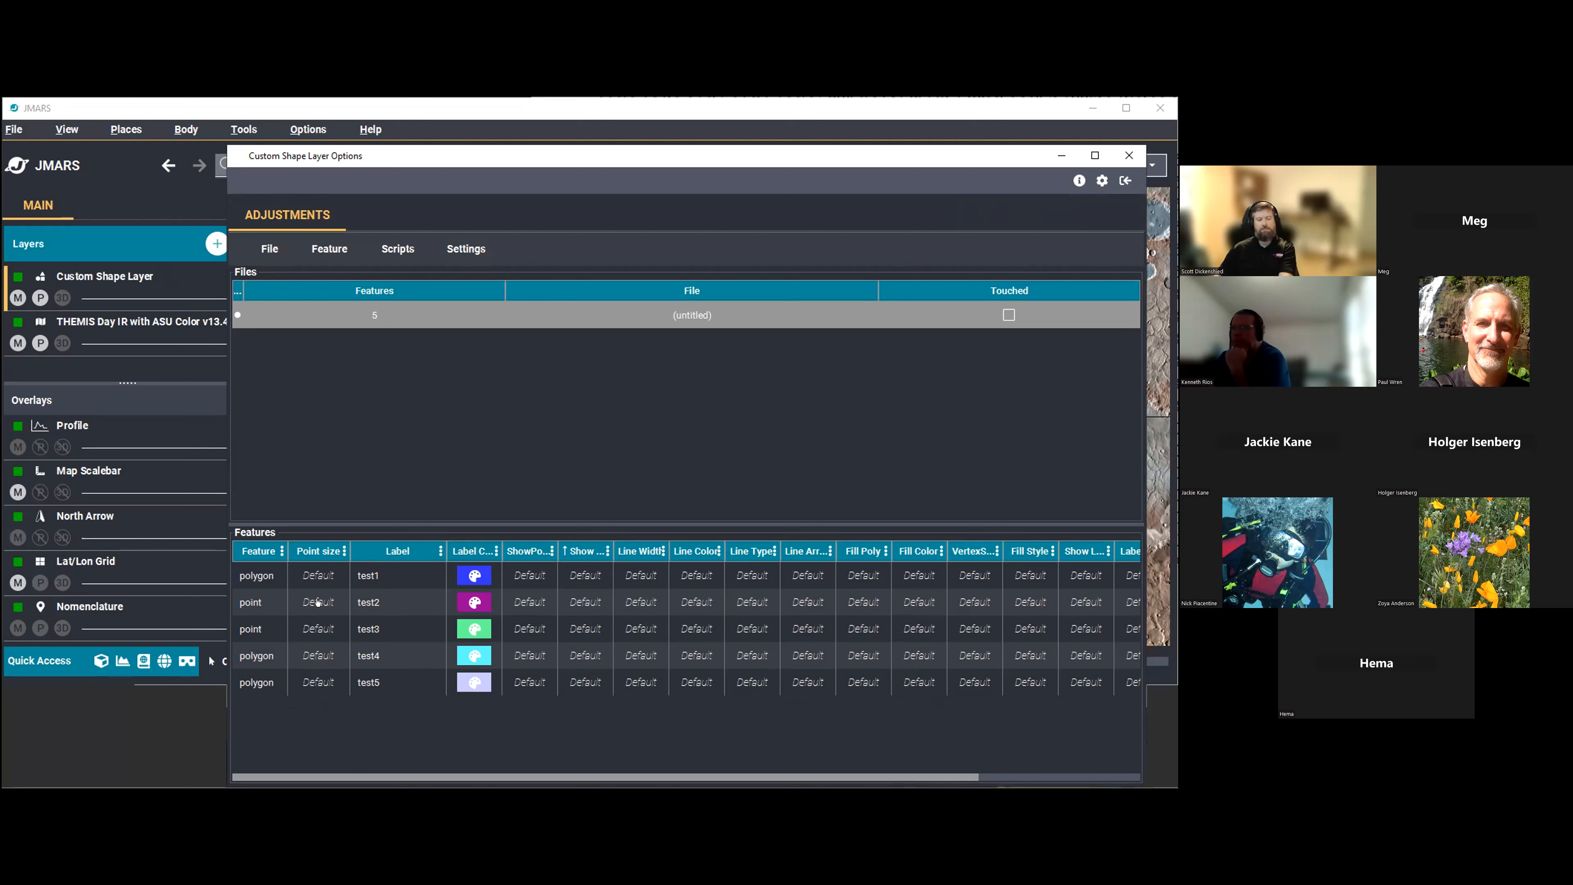
Look across the features table's columns, select the test2 point, and open its Point size for editing.
scroll(317, 602, "right", 3)
scroll(318, 602, "left", 3)
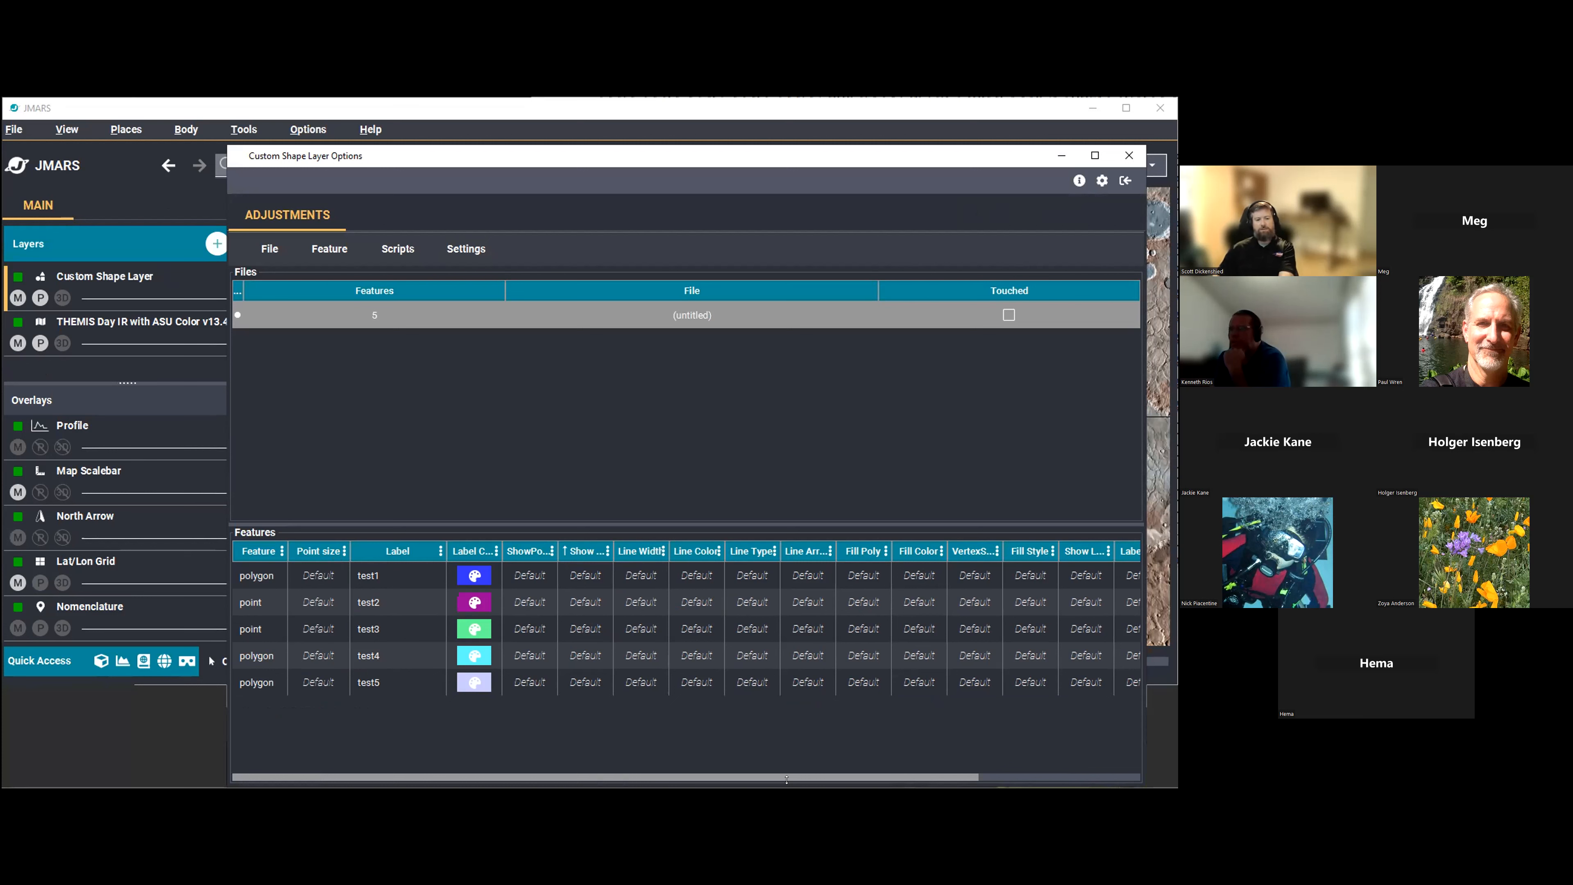
scroll(787, 780, "right", 3)
scroll(471, 767, "left", 3)
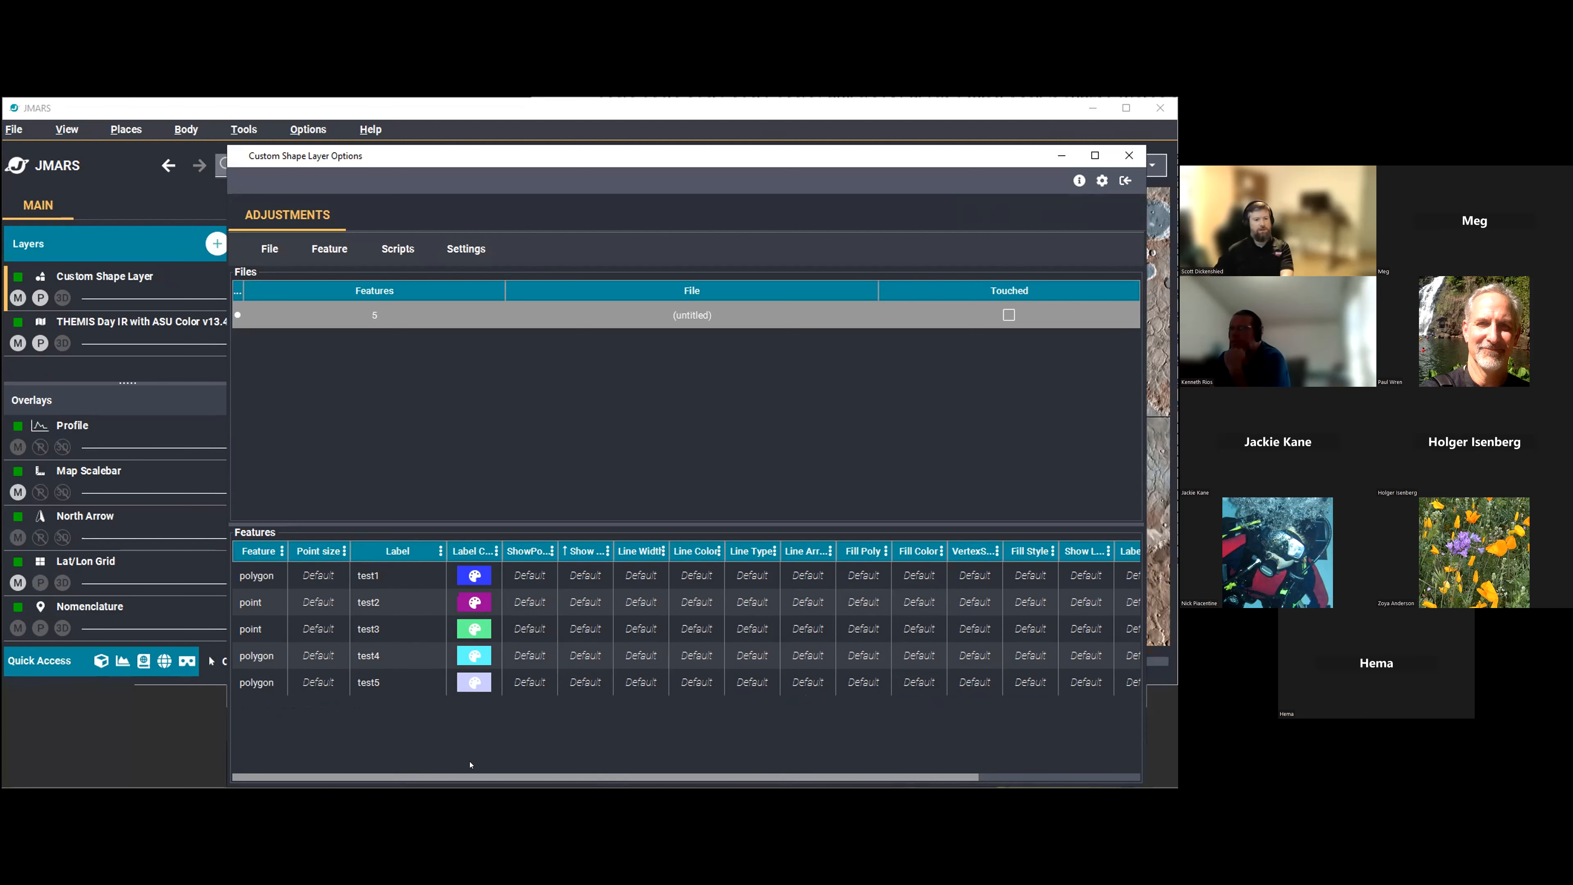
left_click(257, 602)
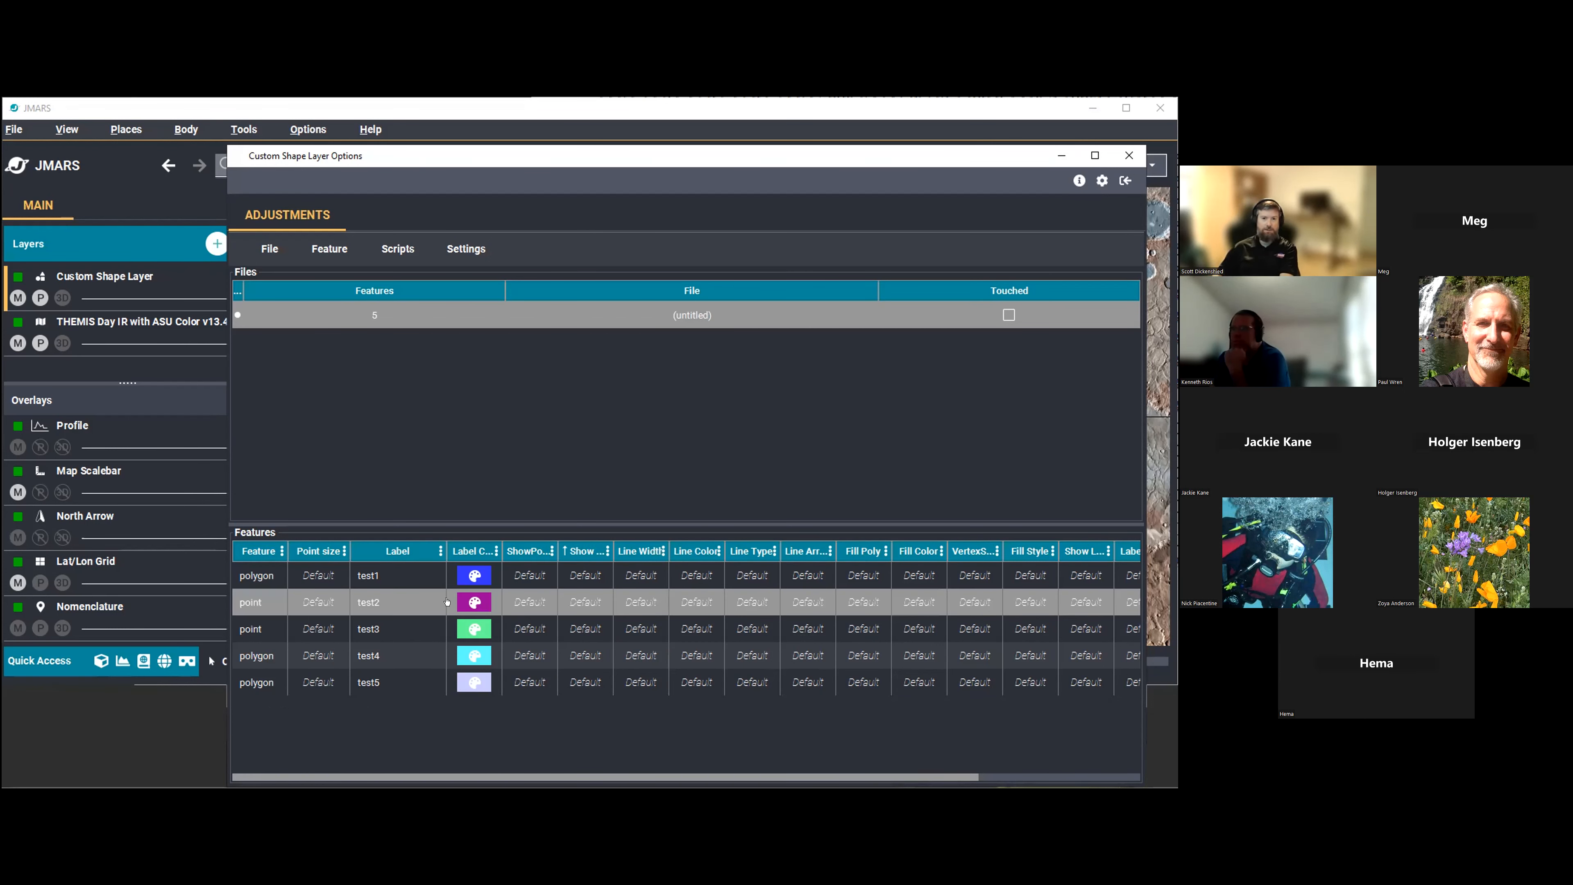
double_click(318, 602)
left_click(246, 604)
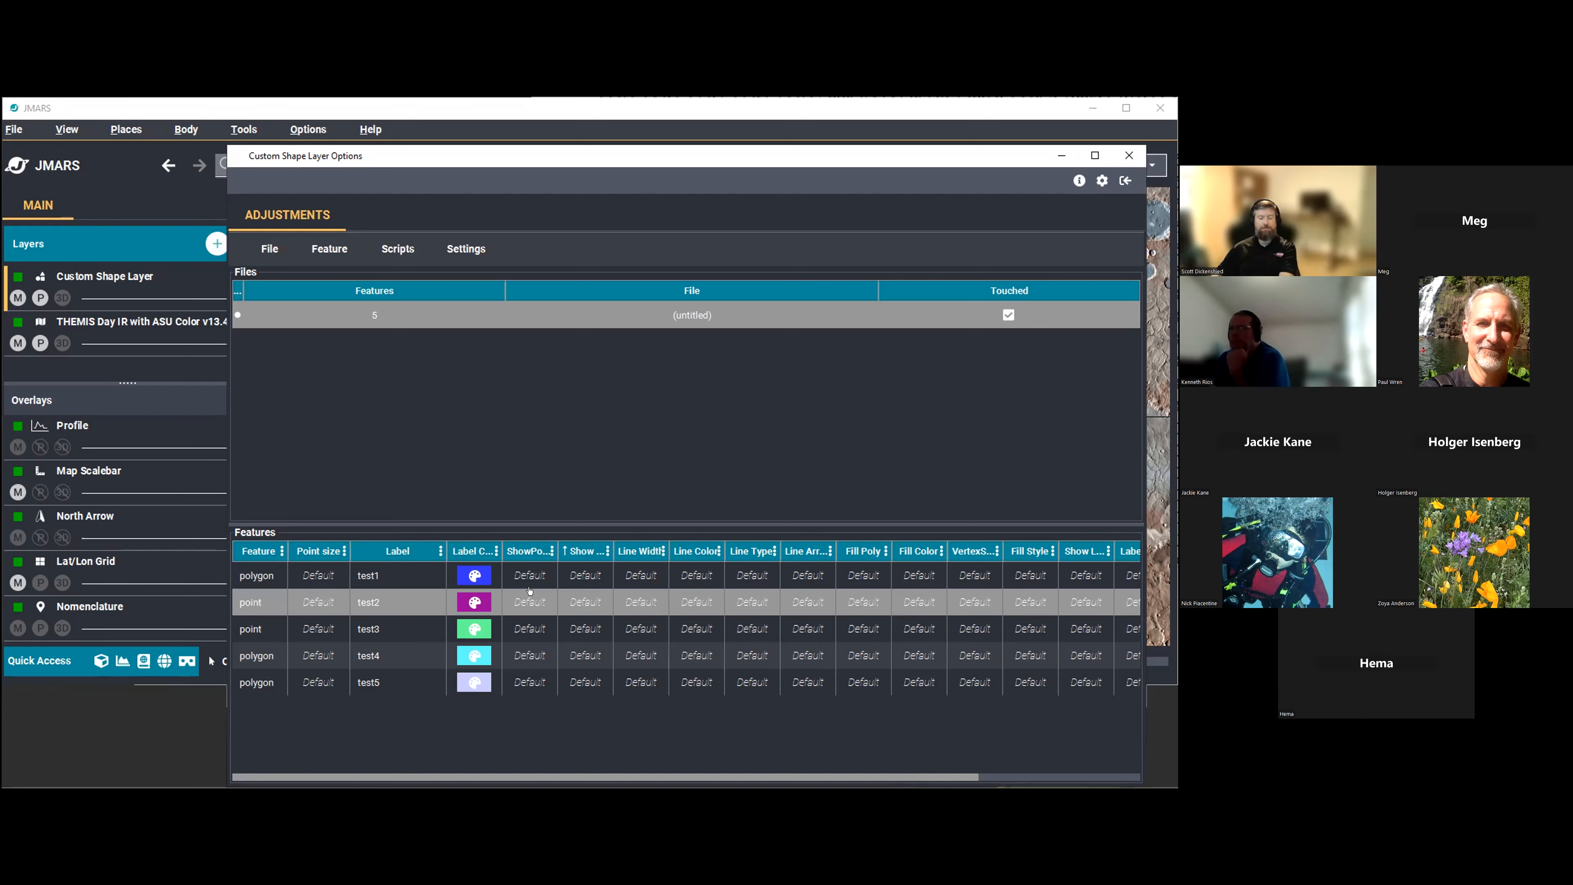
Widen the Label Color, ShowPoints and Show Outlines columns of the features table, and clear the sorting on Show Outlines.
mouse_move(505, 541)
left_mouse_down()
mouse_move(542, 541)
mouse_move(496, 541)
left_mouse_up()
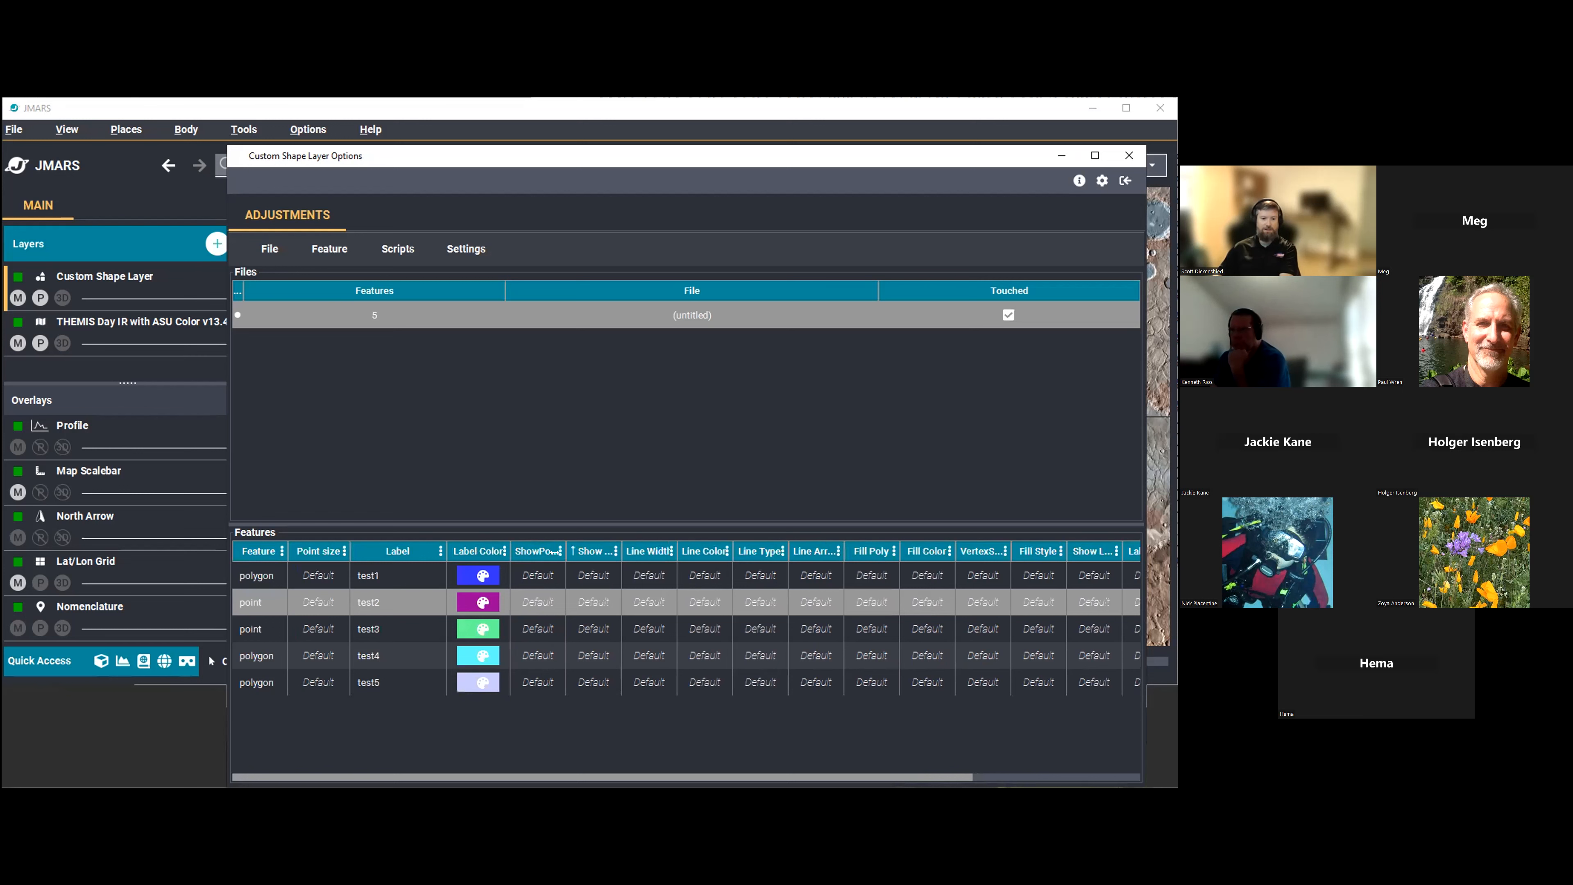
left_click_drag(598, 551, 698, 546)
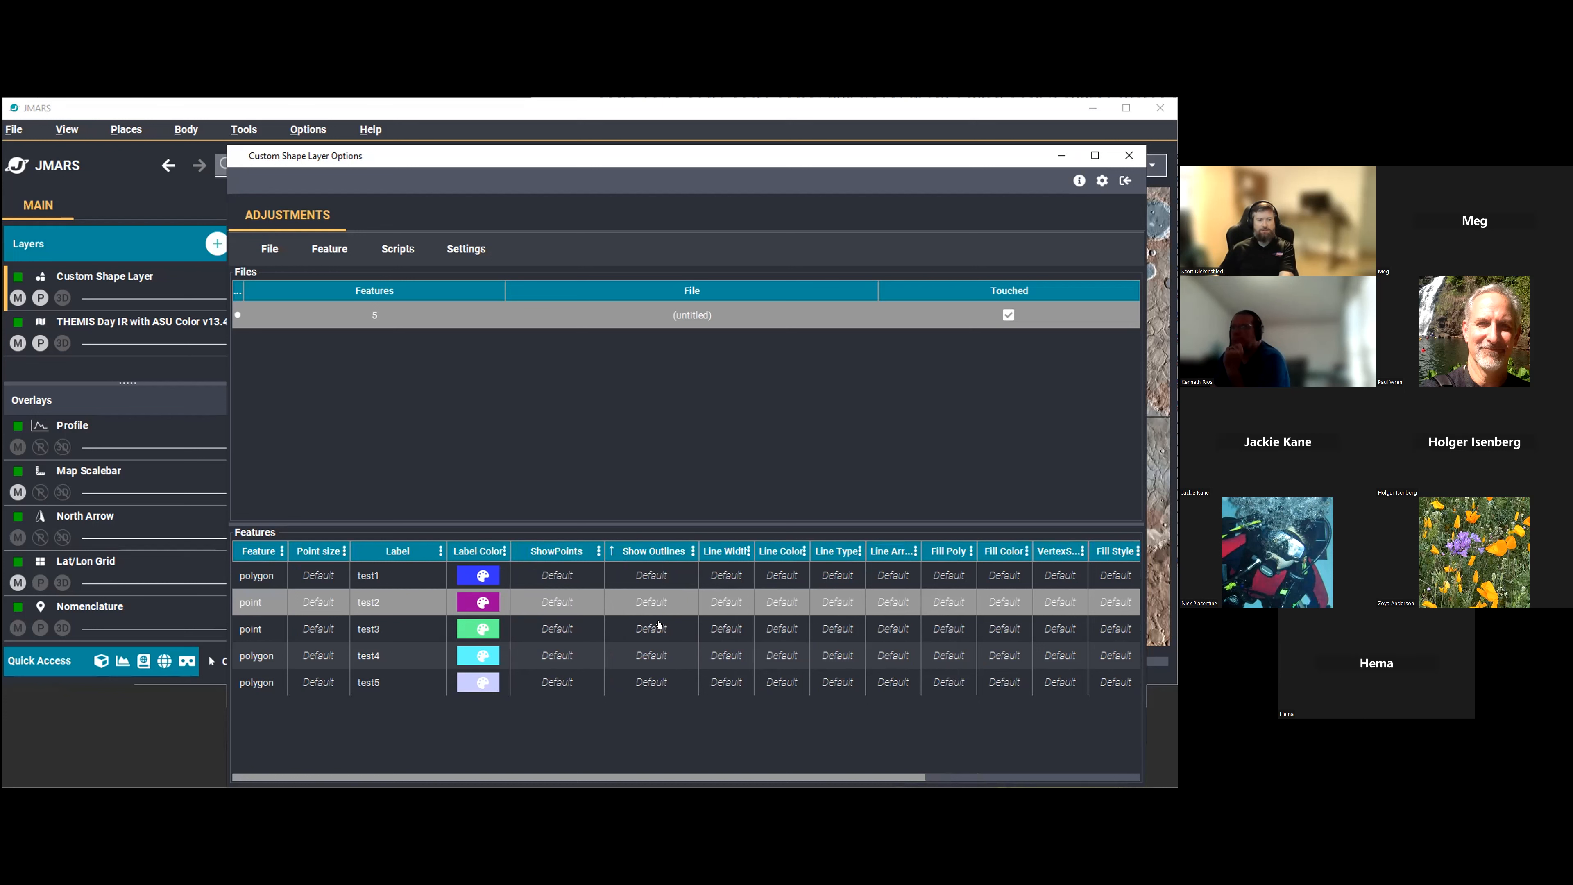
left_click(646, 551)
left_click(646, 552)
Enable Show Outlines for the test2 point and the test1 polygon.
left_click(637, 605)
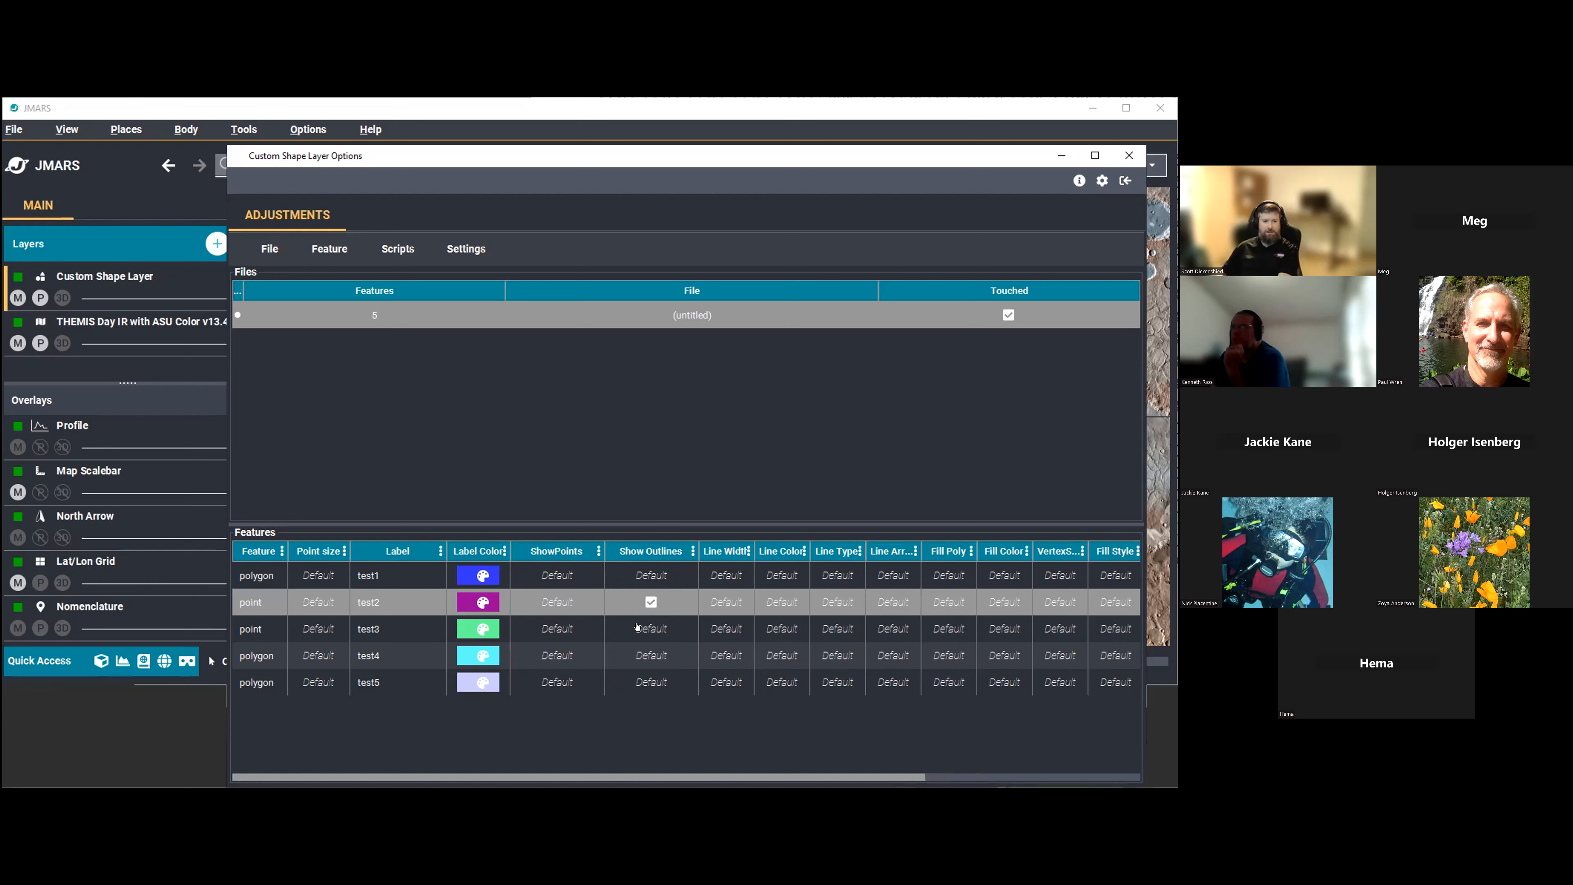
left_click(650, 575)
left_click(650, 576)
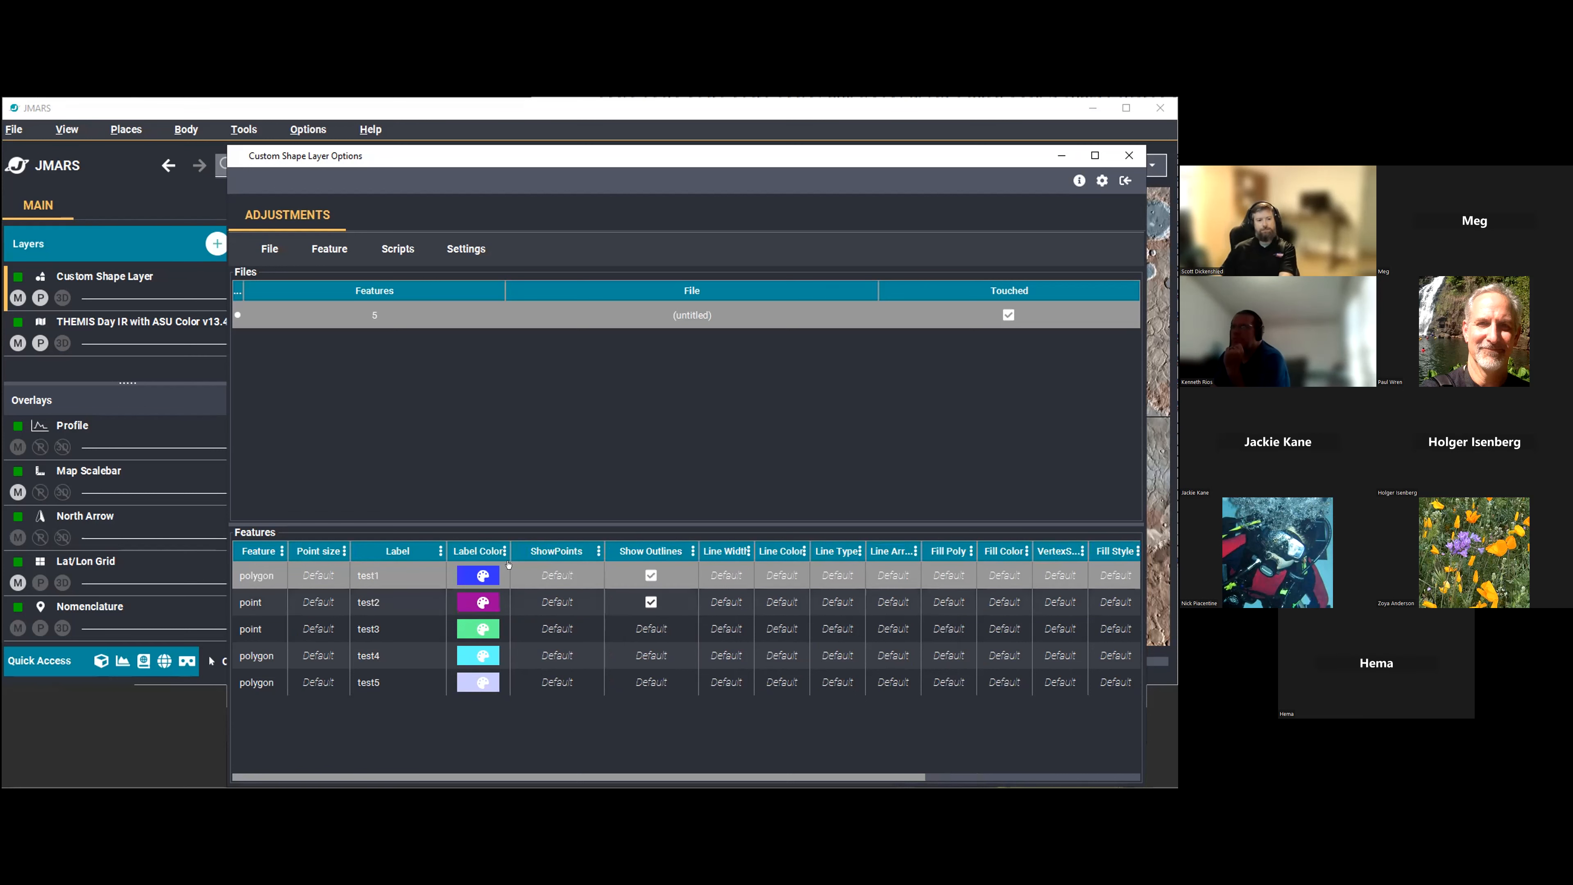
Bring up the color chooser for the test2 point's label color, view its swatches, and cancel it.
left_click(468, 569)
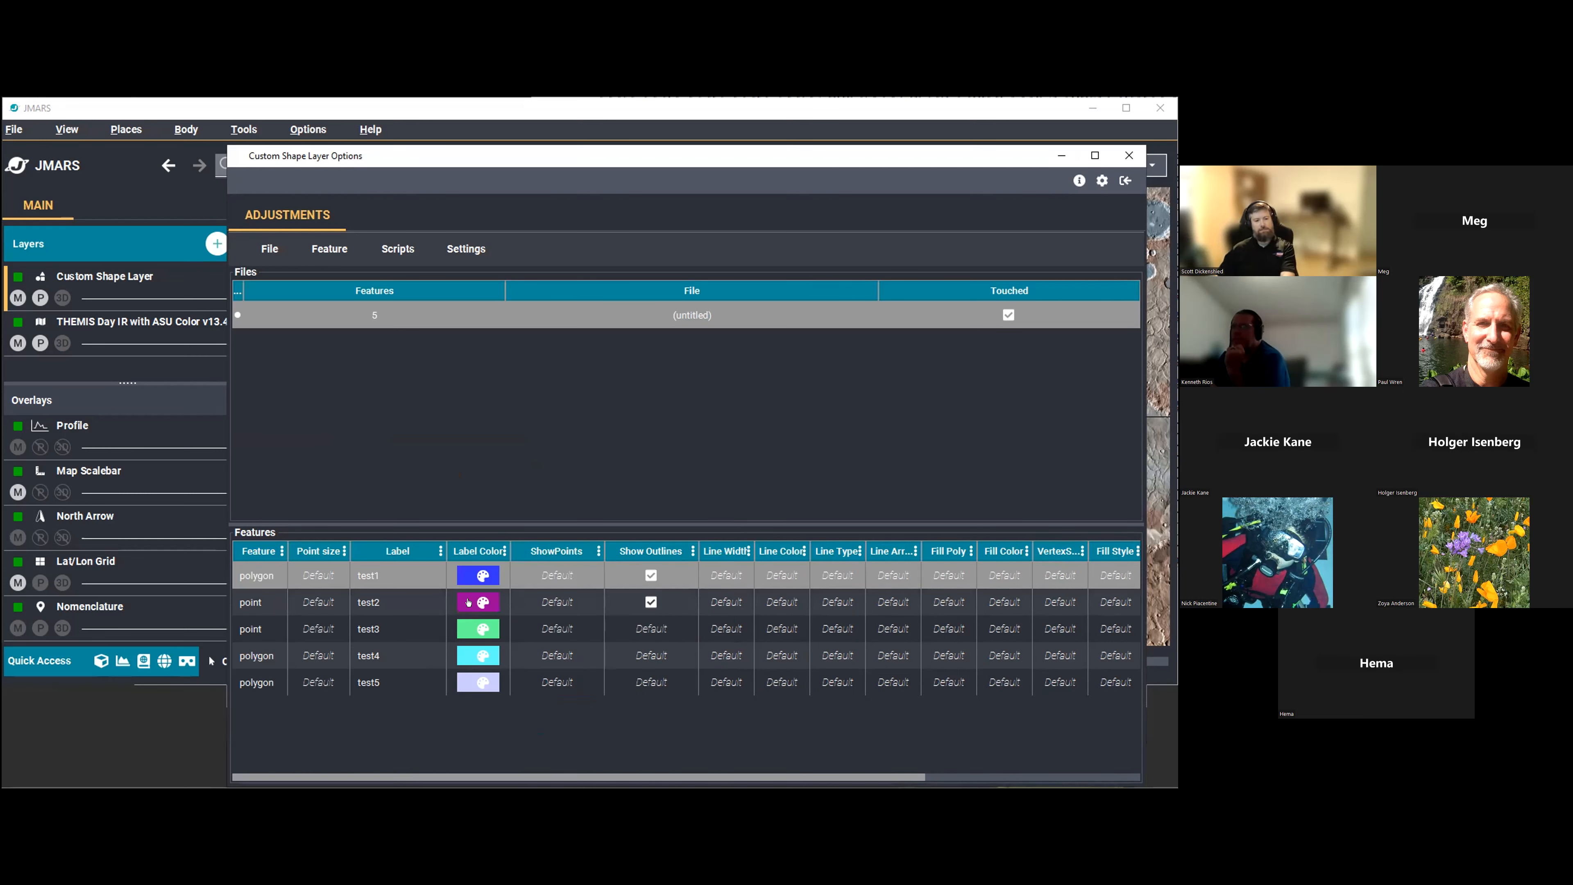
left_click(469, 602)
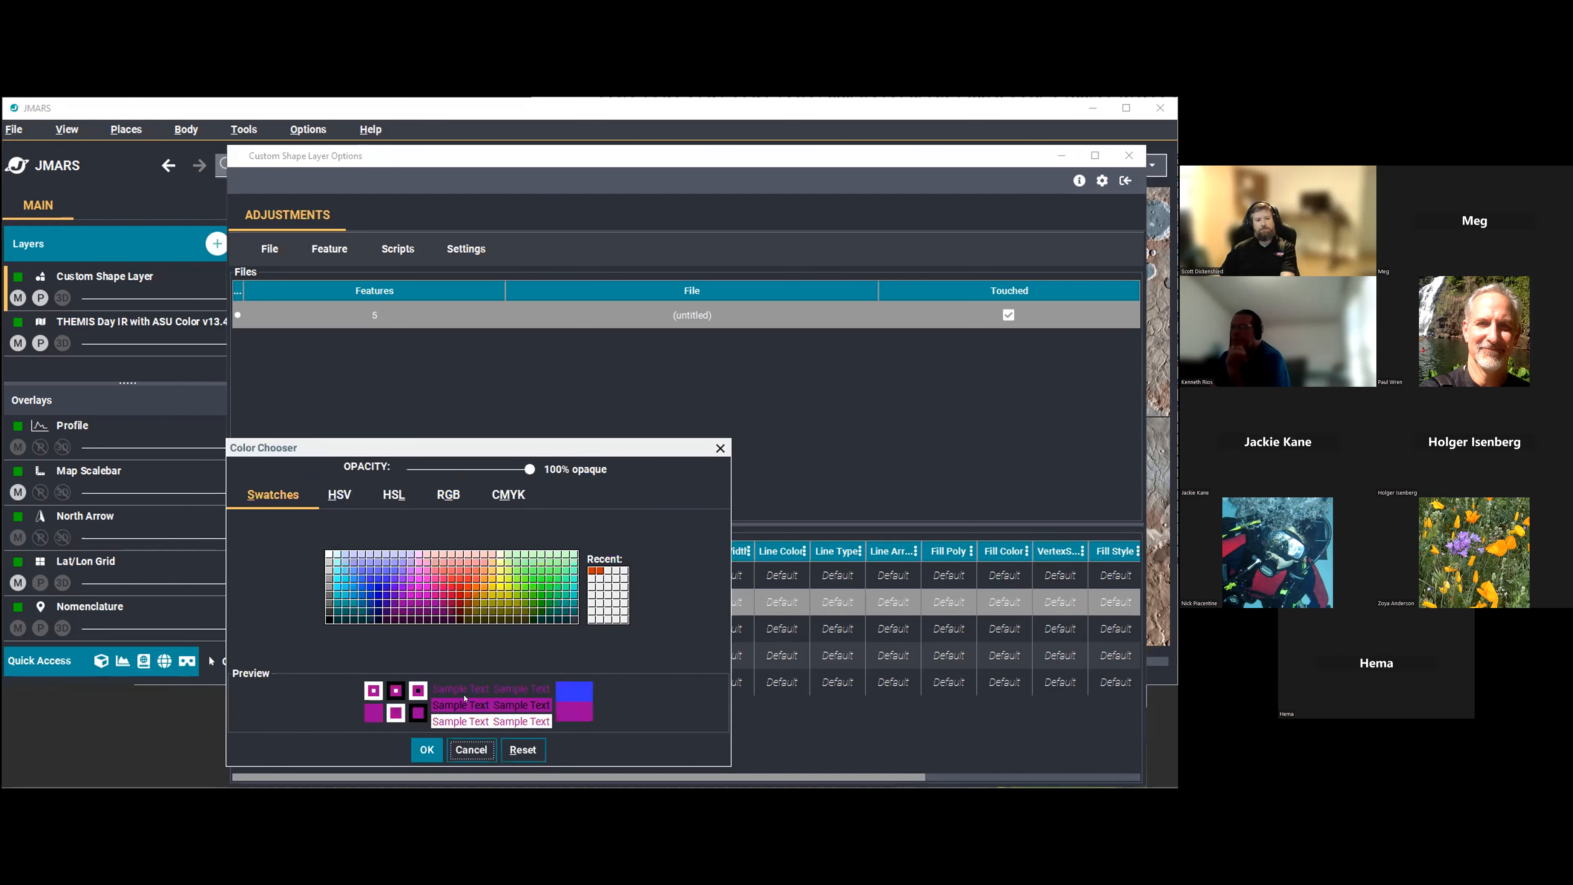
left_click(484, 751)
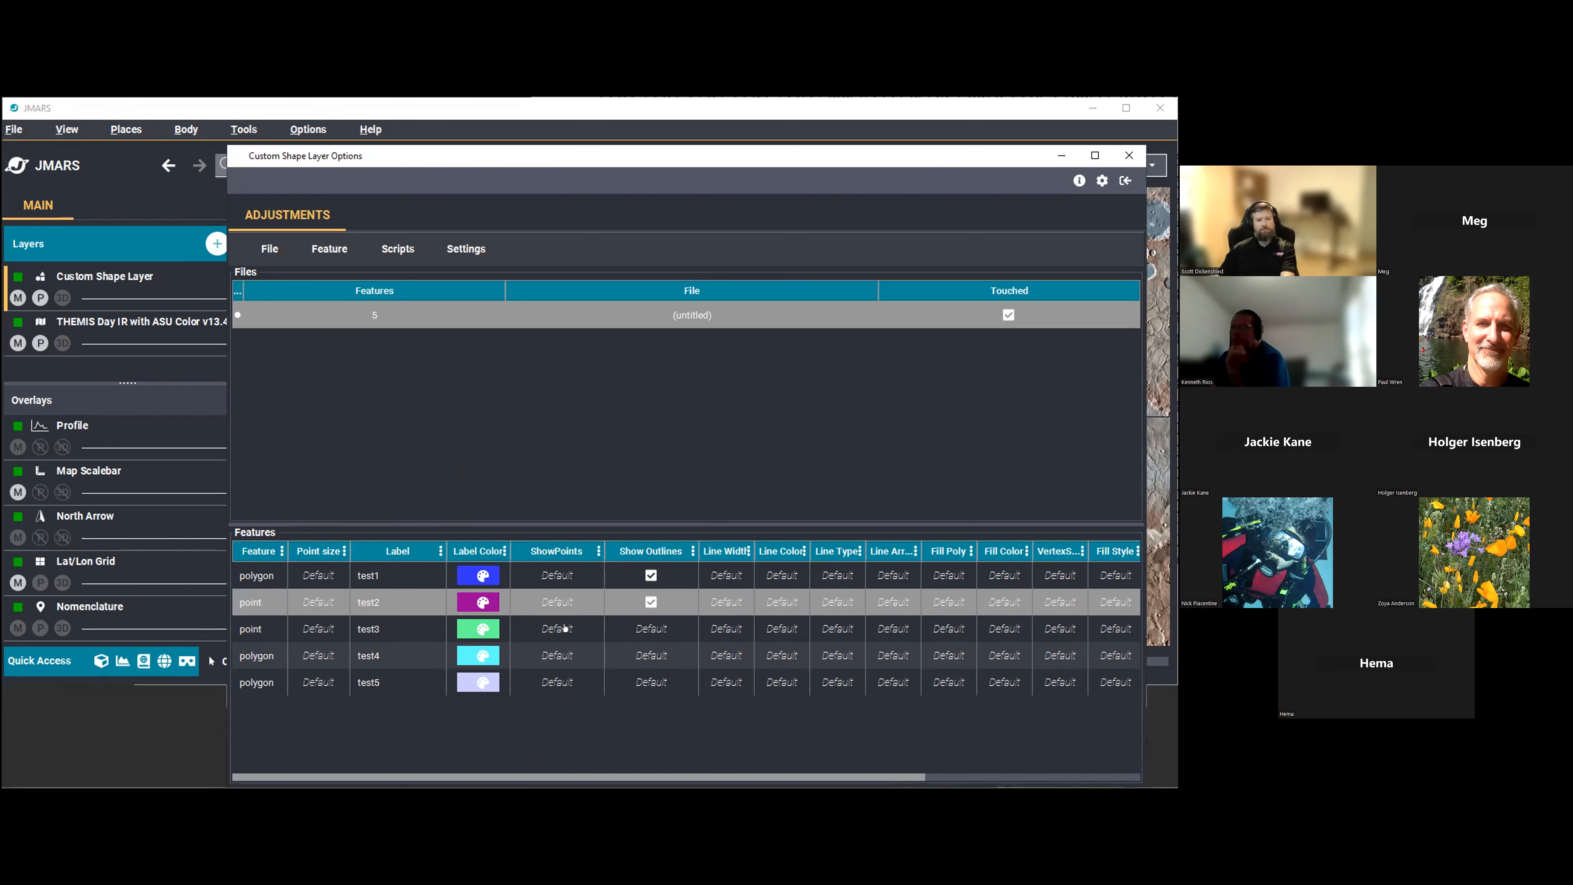
Enable both ShowPoints and Show Outlines for the test3 point.
left_click(564, 628)
left_click(564, 627)
left_click(651, 627)
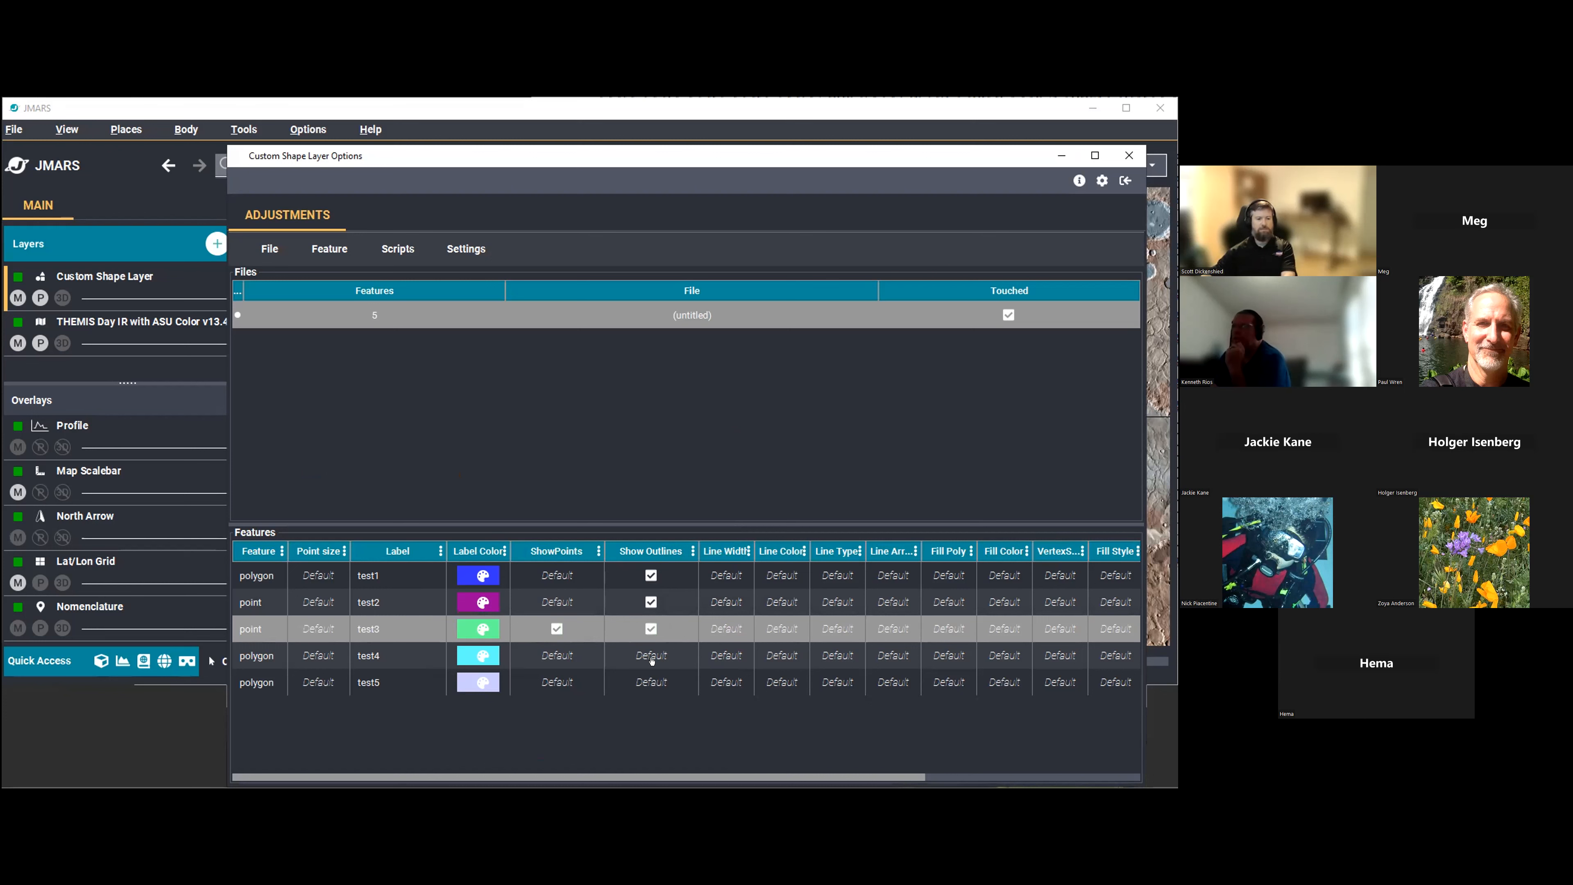
Clear the Line Width value of the test2 point and commit the empty entry.
double_click(720, 601)
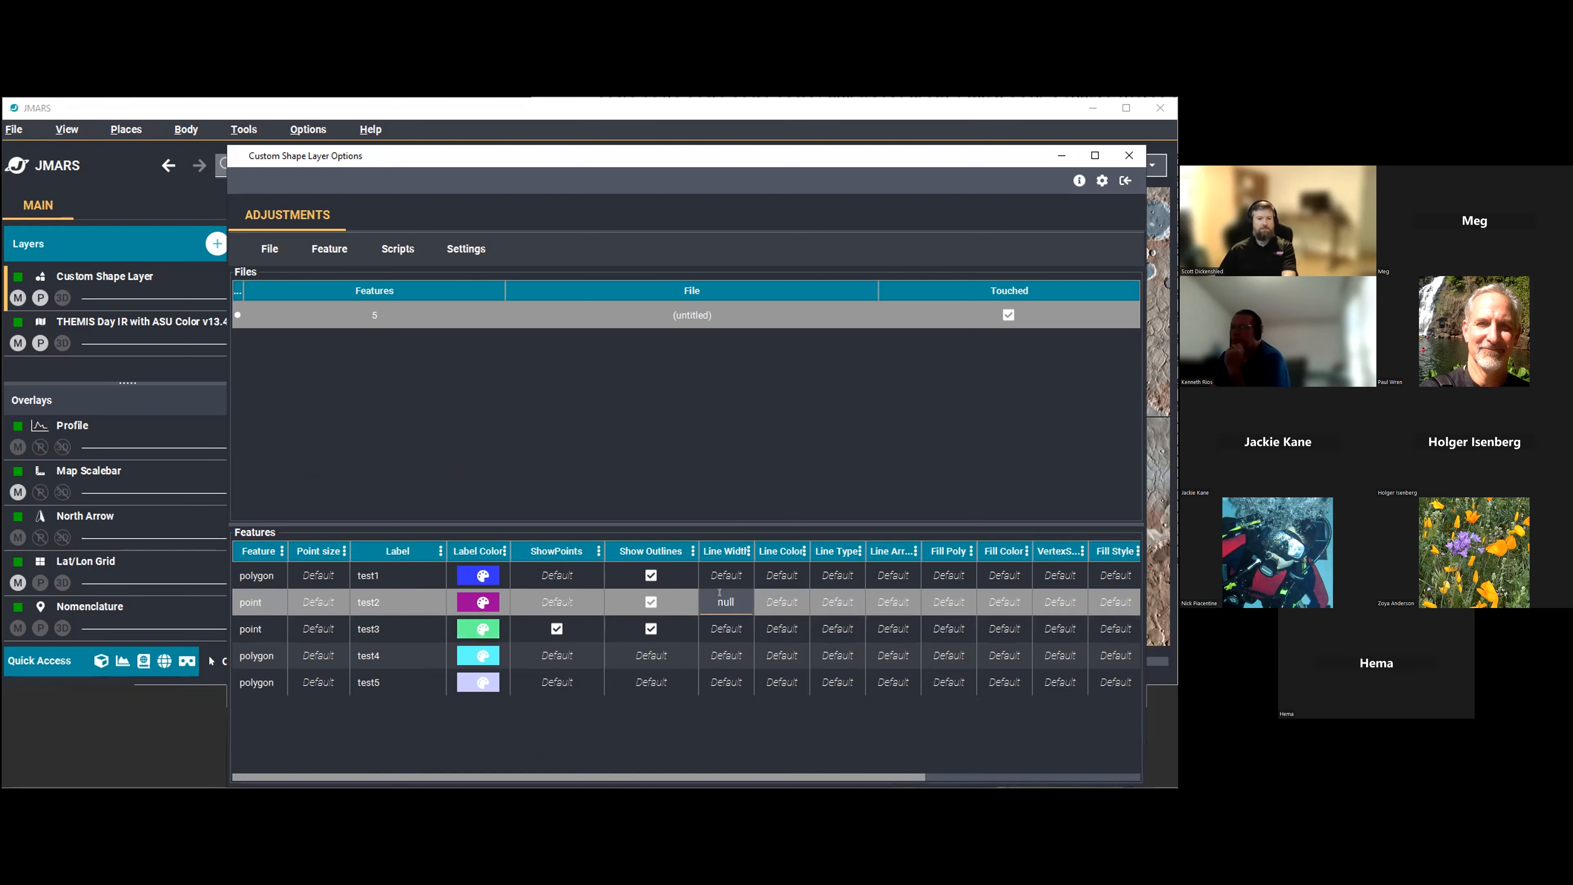
left_click_drag(733, 600, 681, 589)
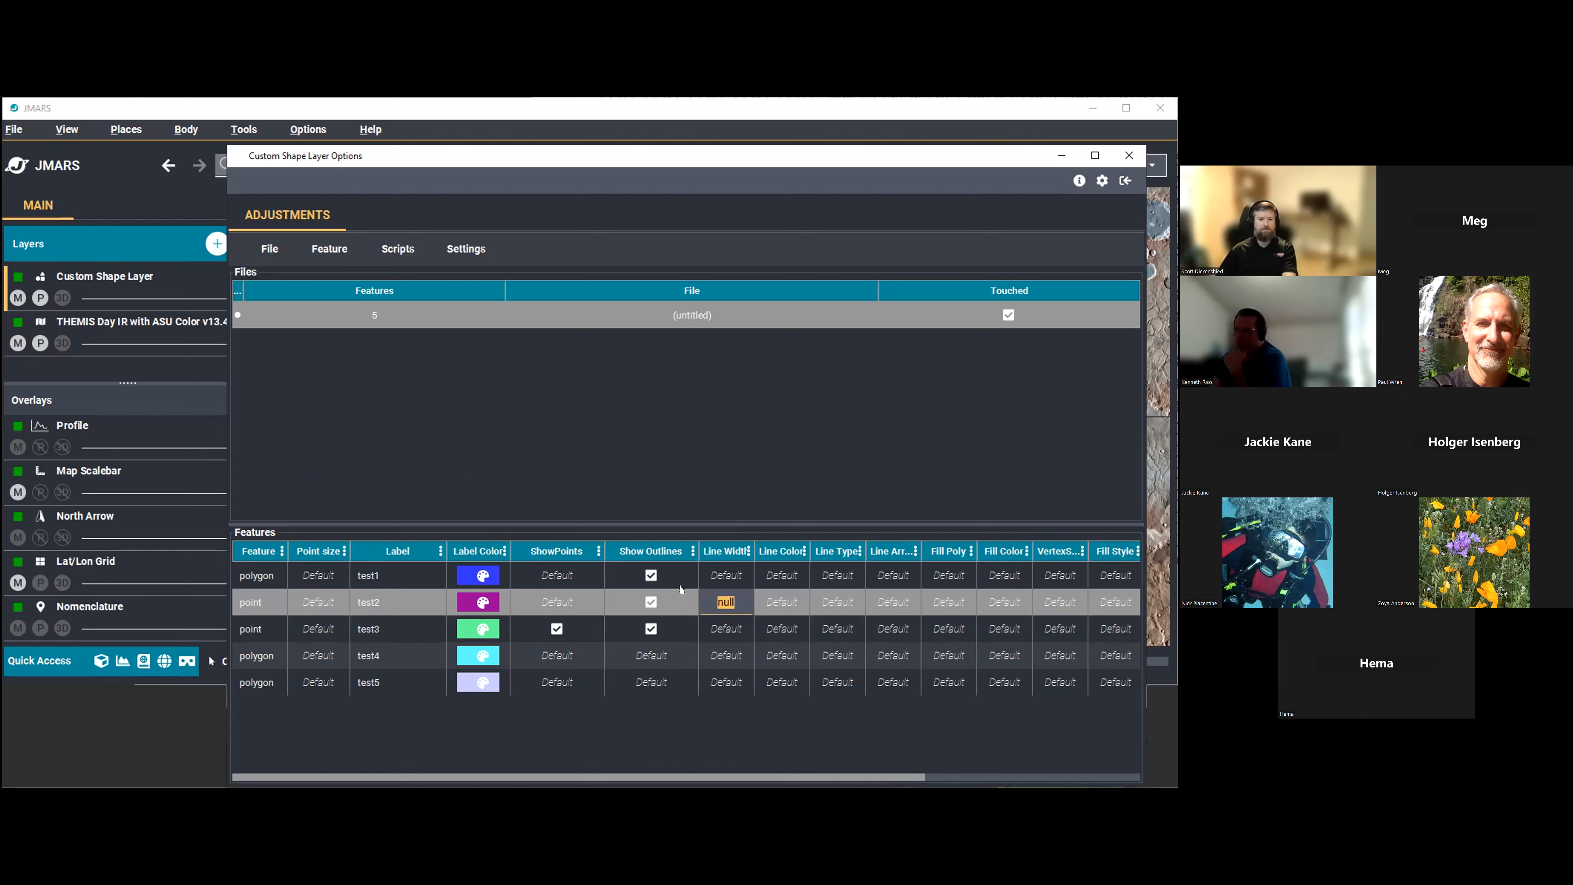
type("5")
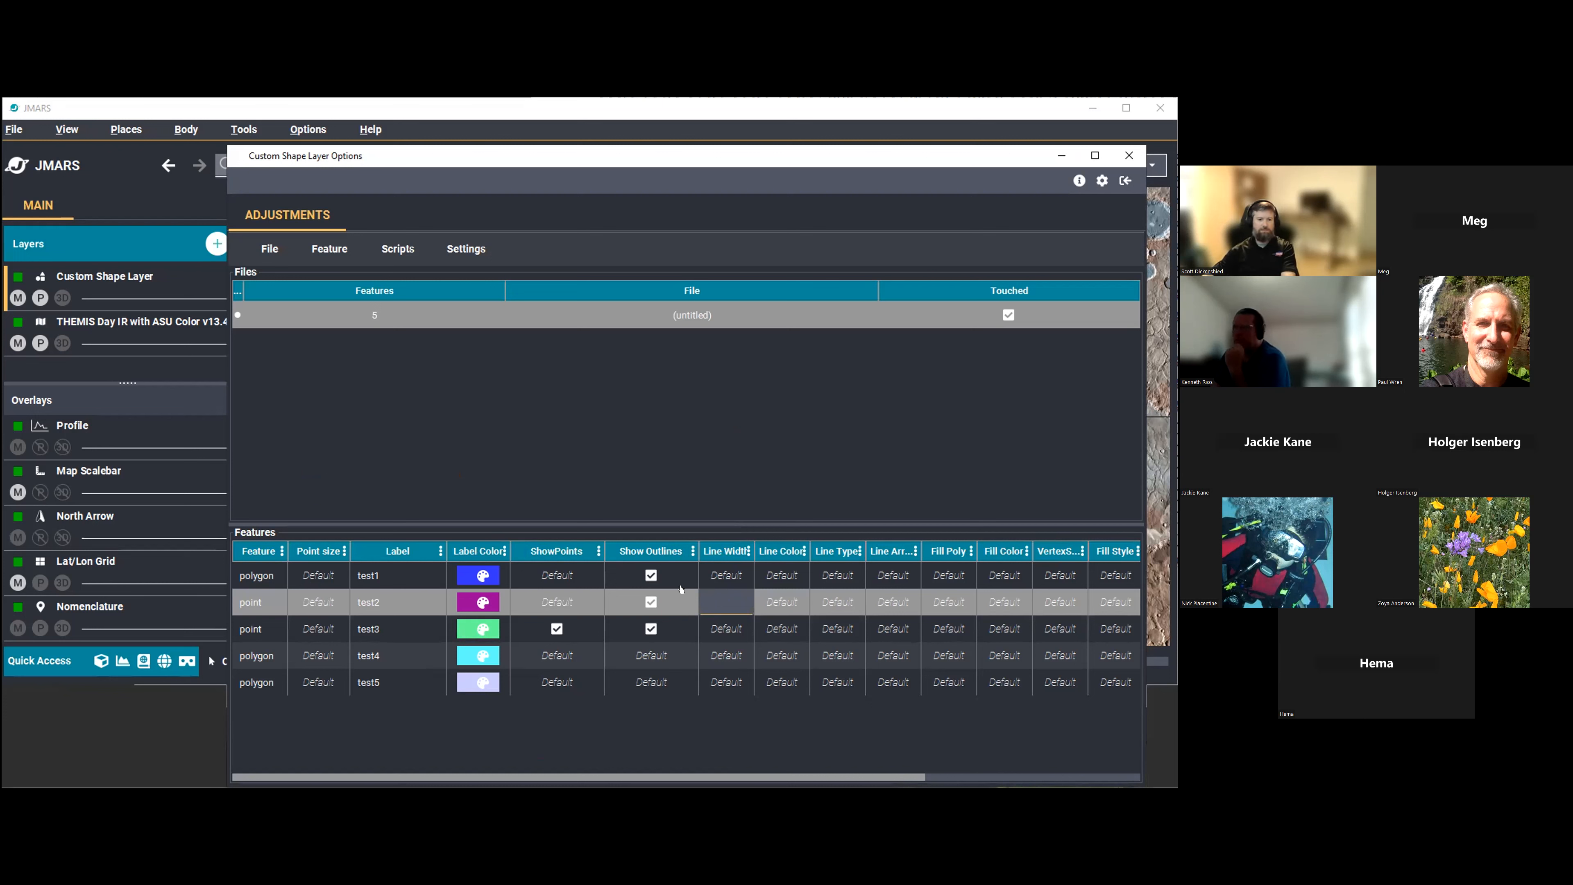
key("Return")
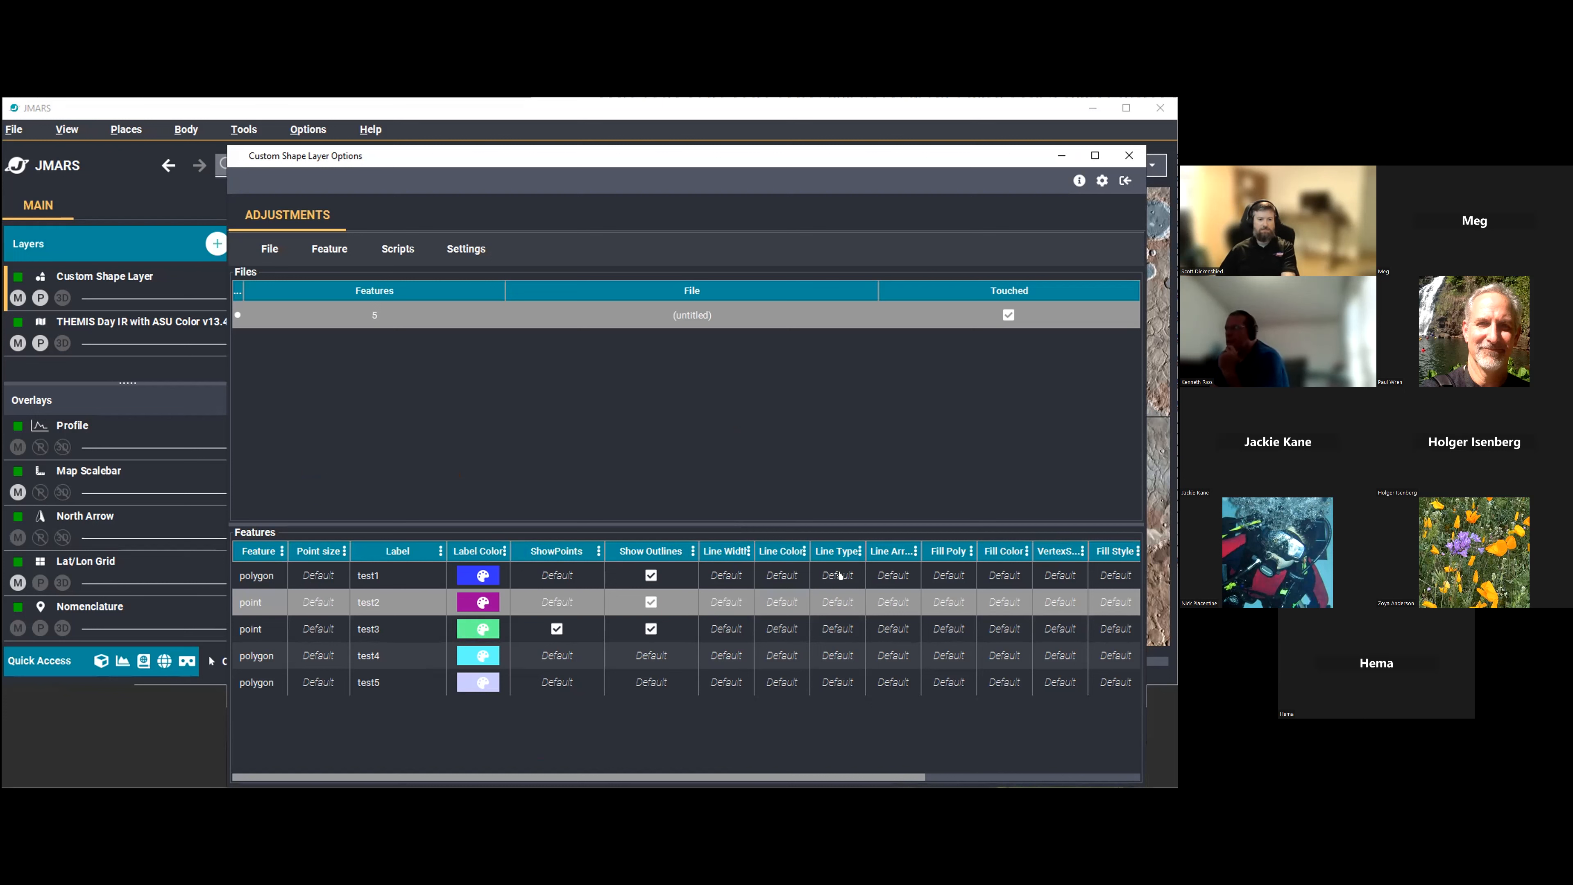
Narrow the Label column and widen the Point size column of the features table, adjusting the files table's Features column as well.
left_click_drag(447, 543, 481, 493)
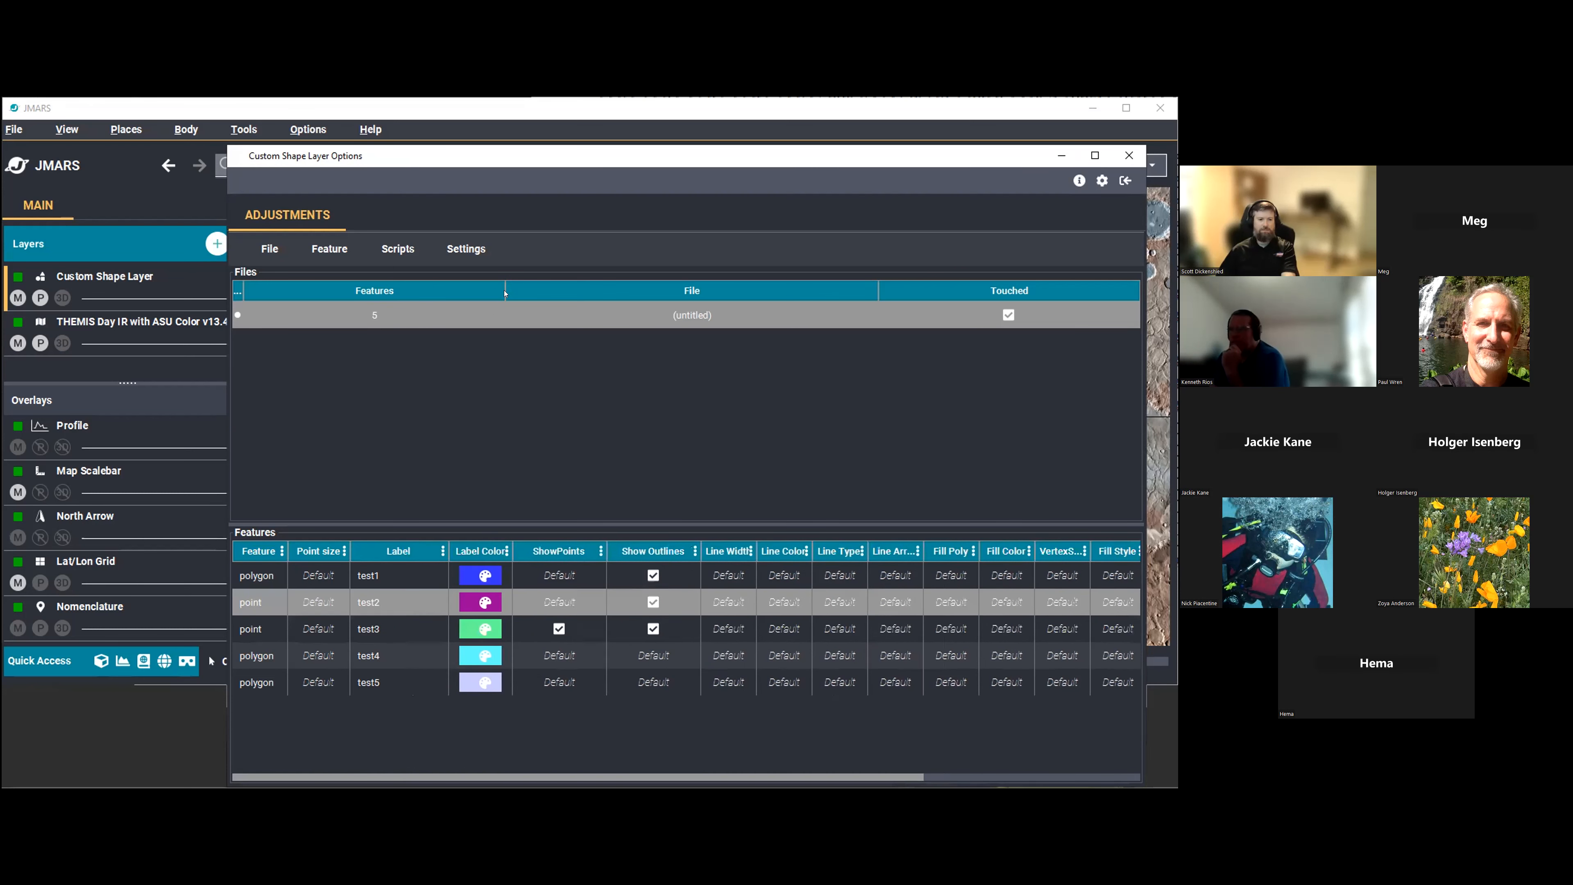
left_click_drag(434, 287, 468, 287)
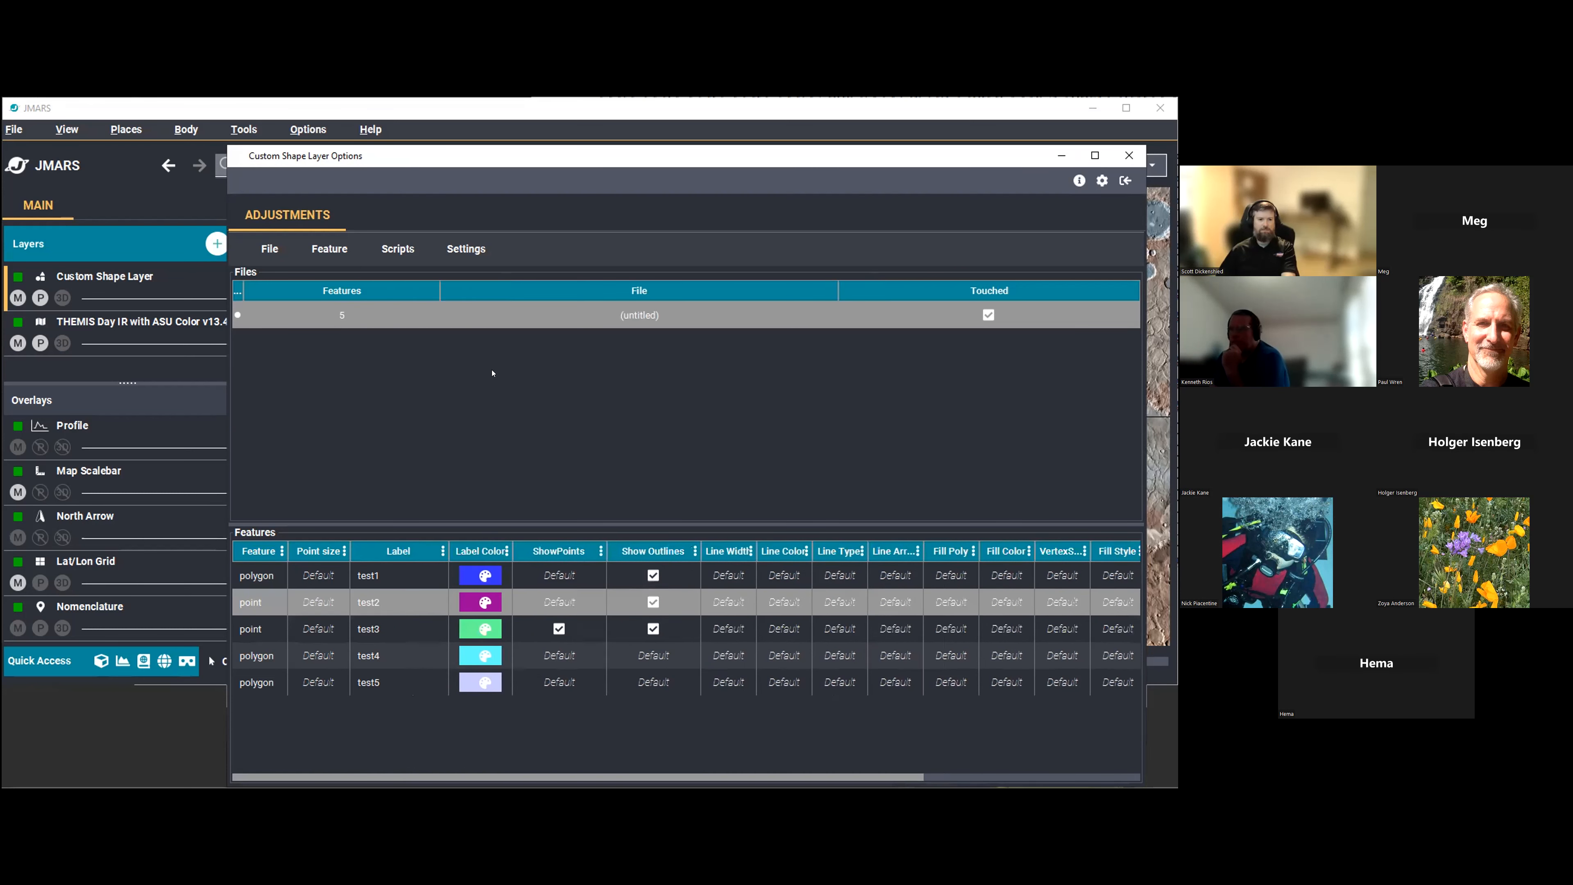
mouse_move(411, 543)
left_mouse_down()
mouse_move(390, 543)
mouse_move(436, 541)
mouse_move(408, 551)
left_mouse_up()
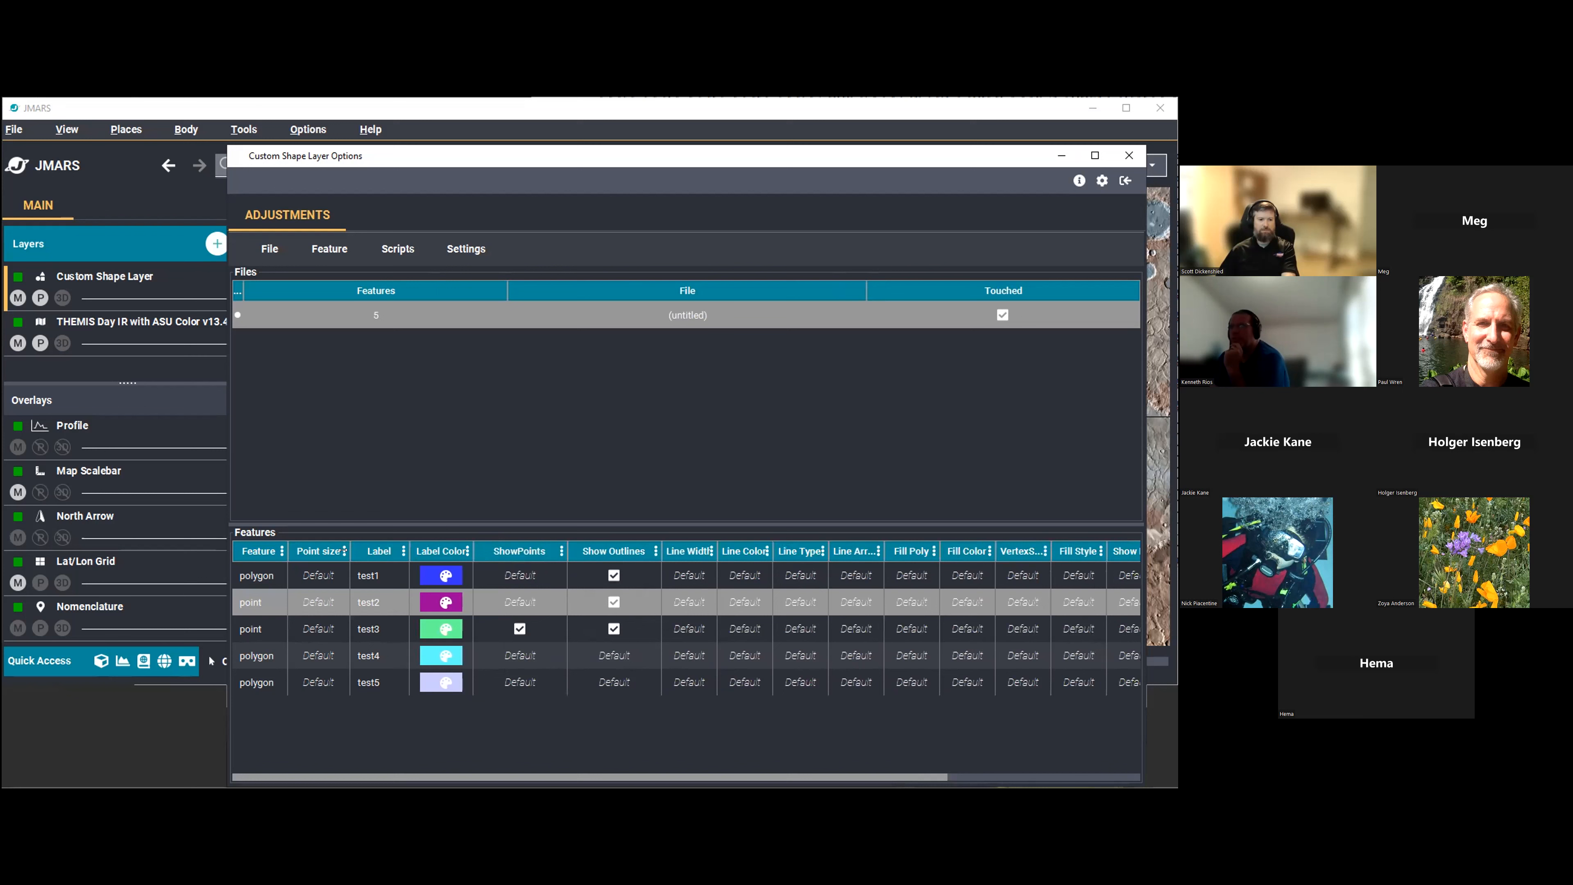
mouse_move(342, 550)
left_mouse_down()
mouse_move(366, 550)
mouse_move(342, 550)
left_mouse_up()
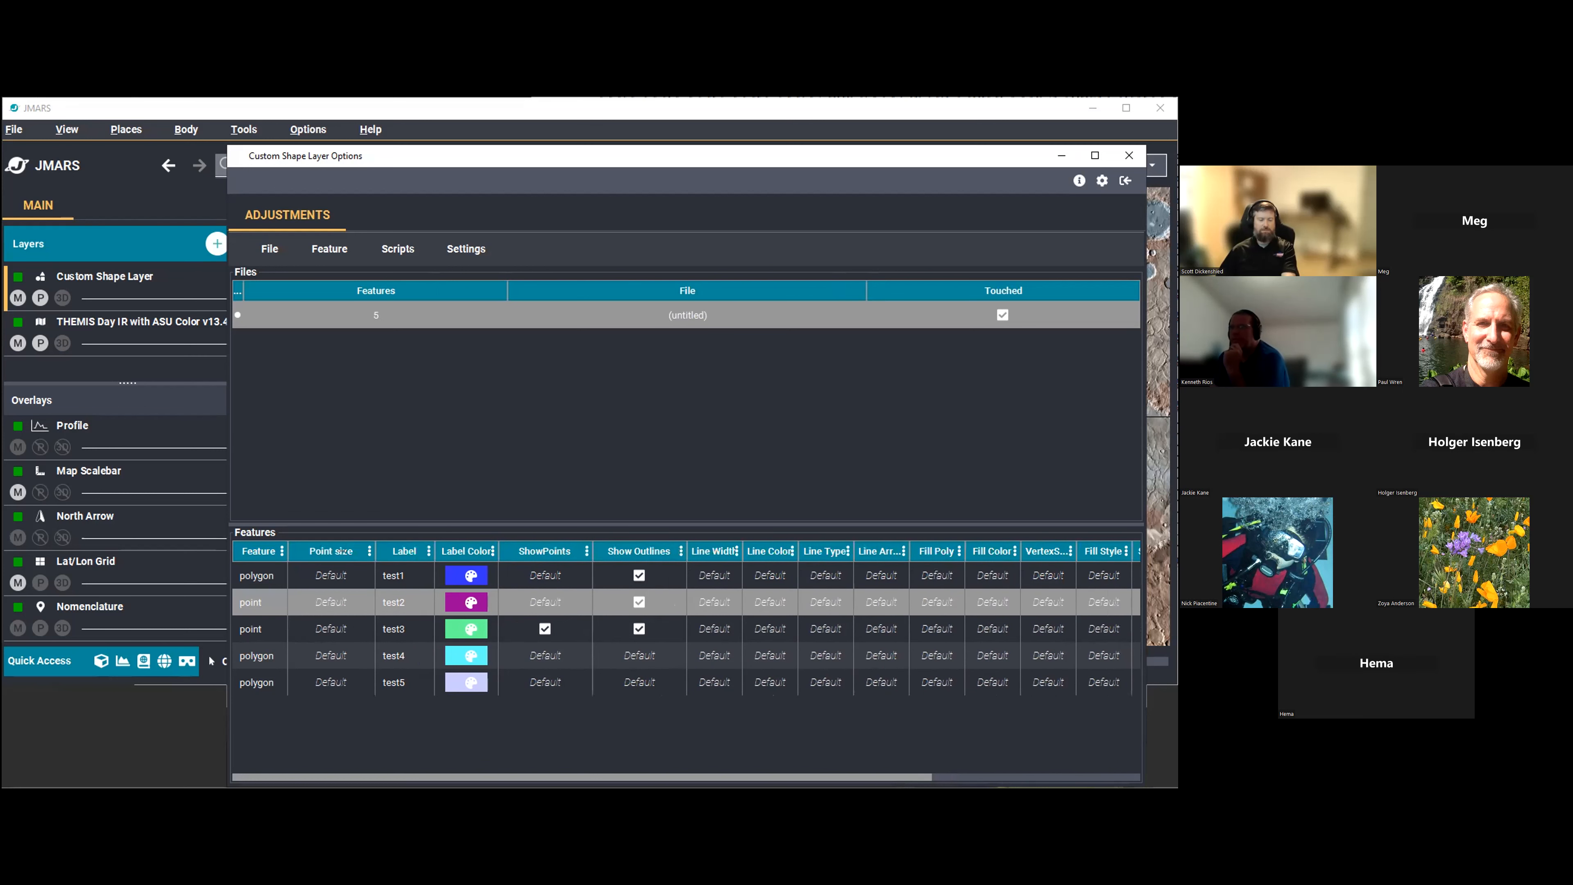